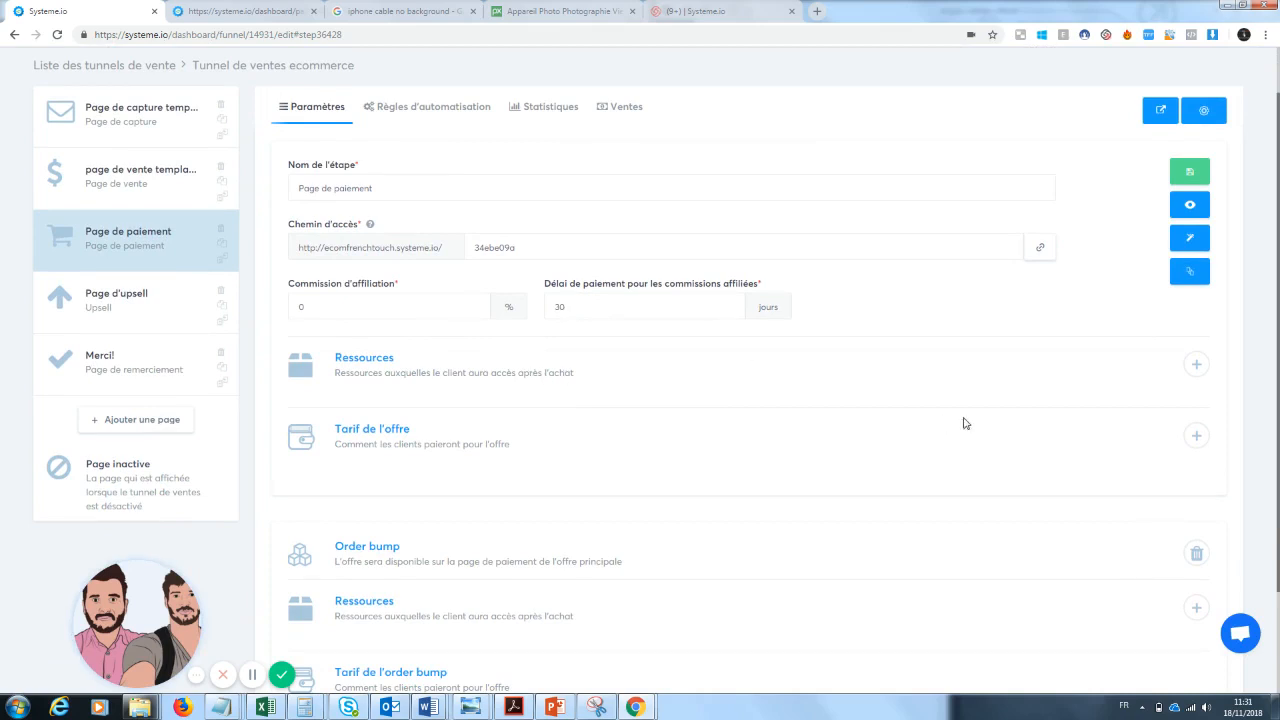
- Add a Produit physique resource to the payment page's main offer and choose Zoom téléphone as the product
click(1198, 365)
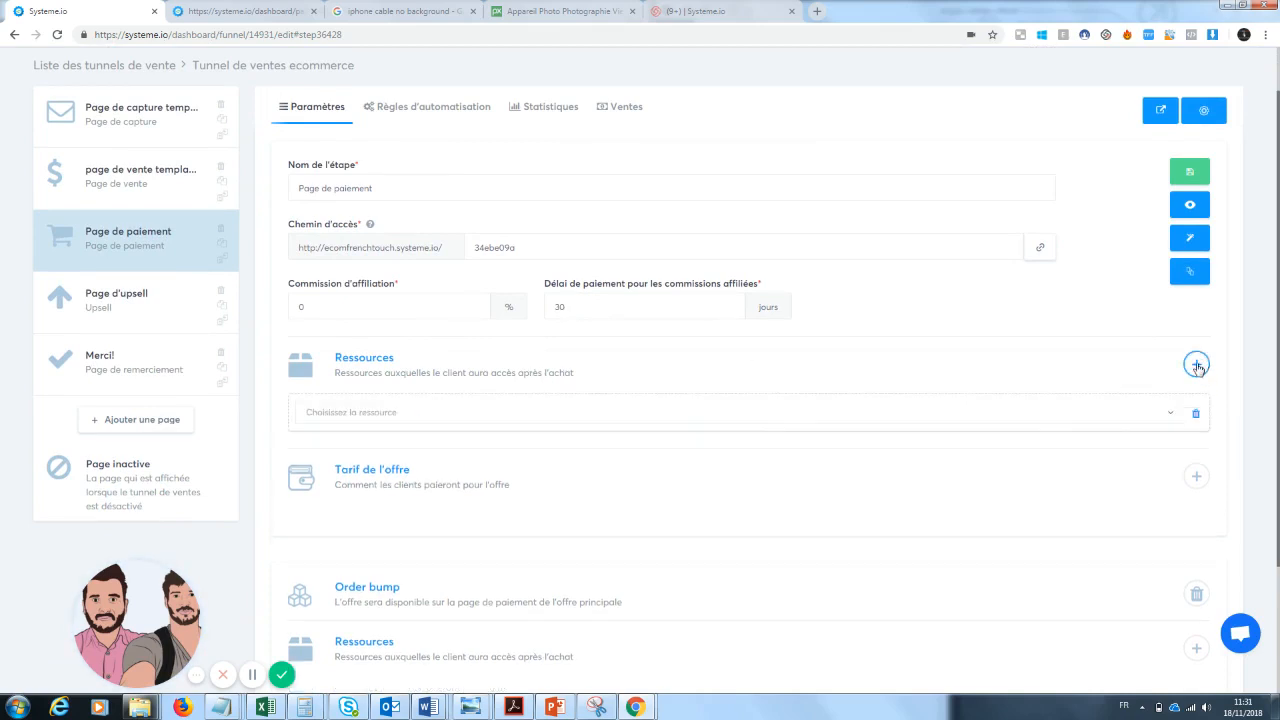
click(625, 418)
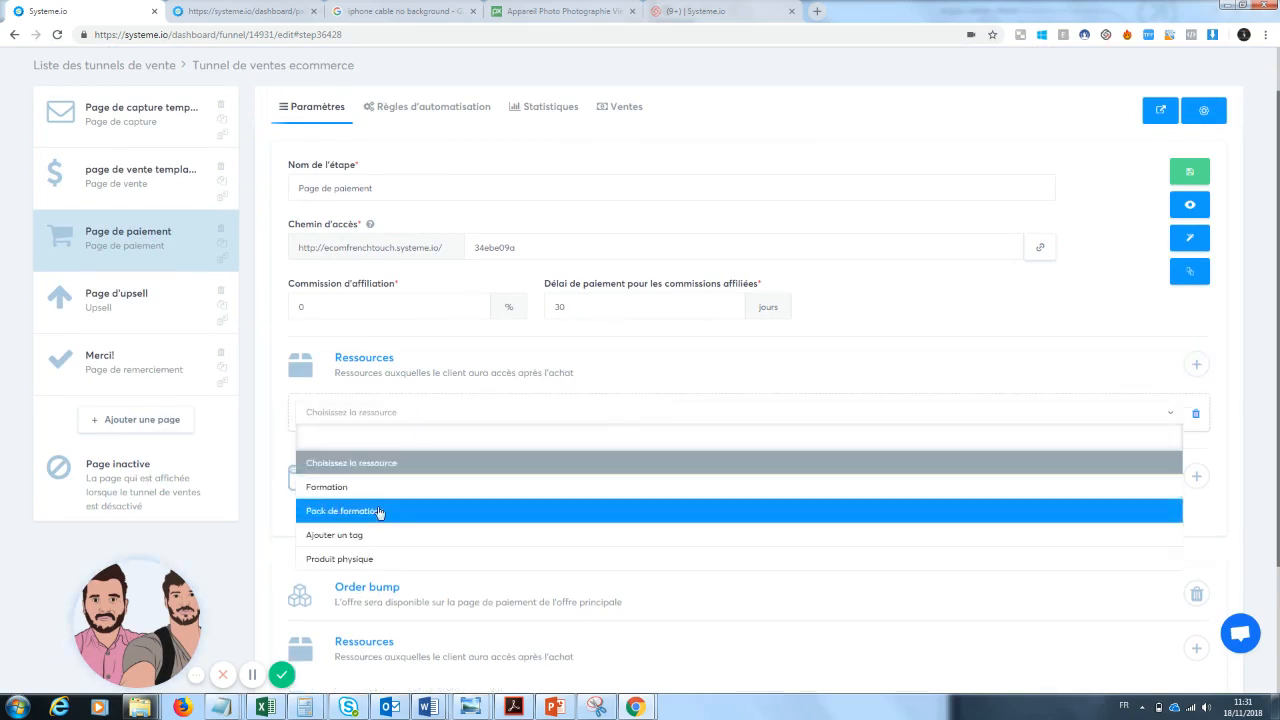
click(369, 558)
click(414, 455)
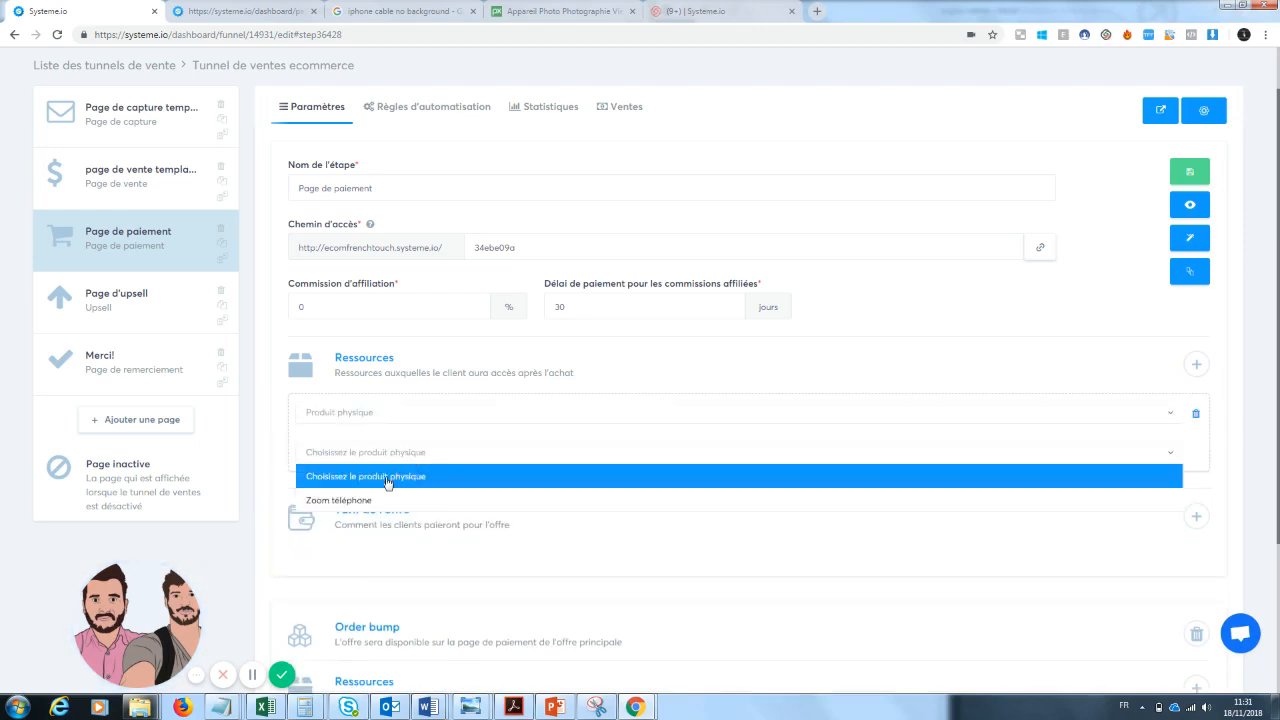
click(372, 504)
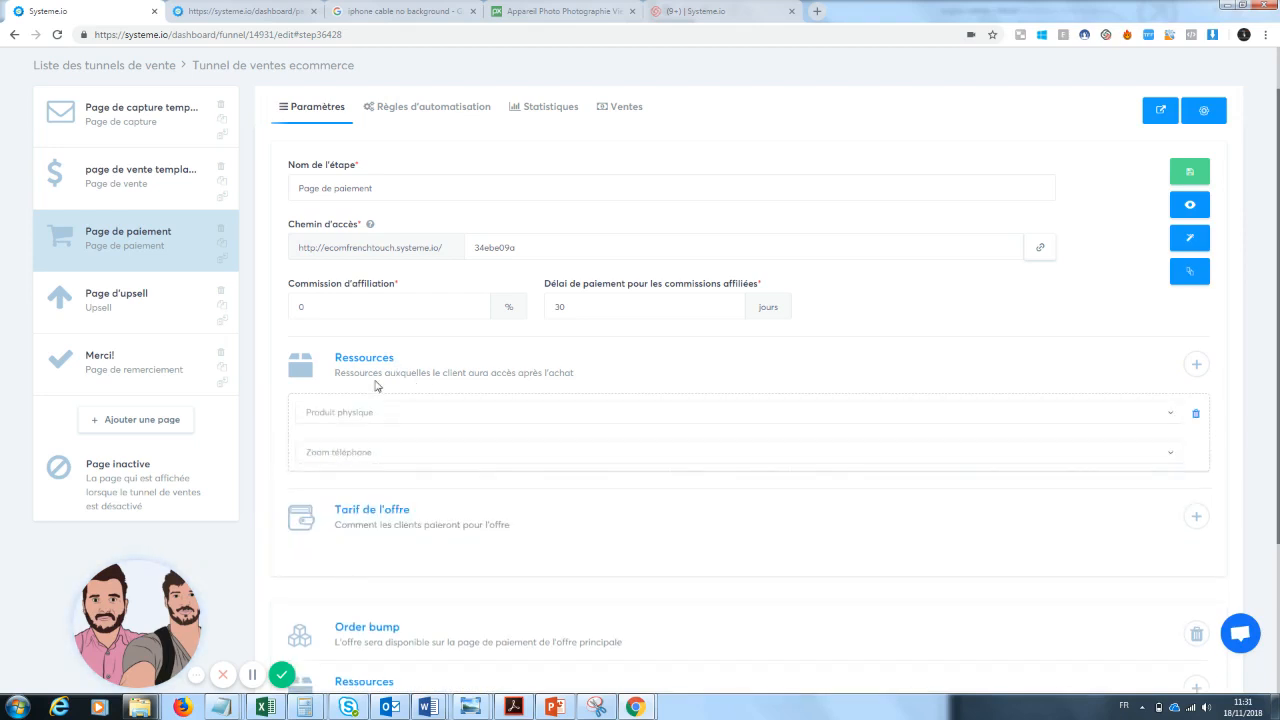
- Start a new price for the main offer, entering "zoom téléphone" as offer name, product name and transaction description
scroll(1255, 161, up, 1)
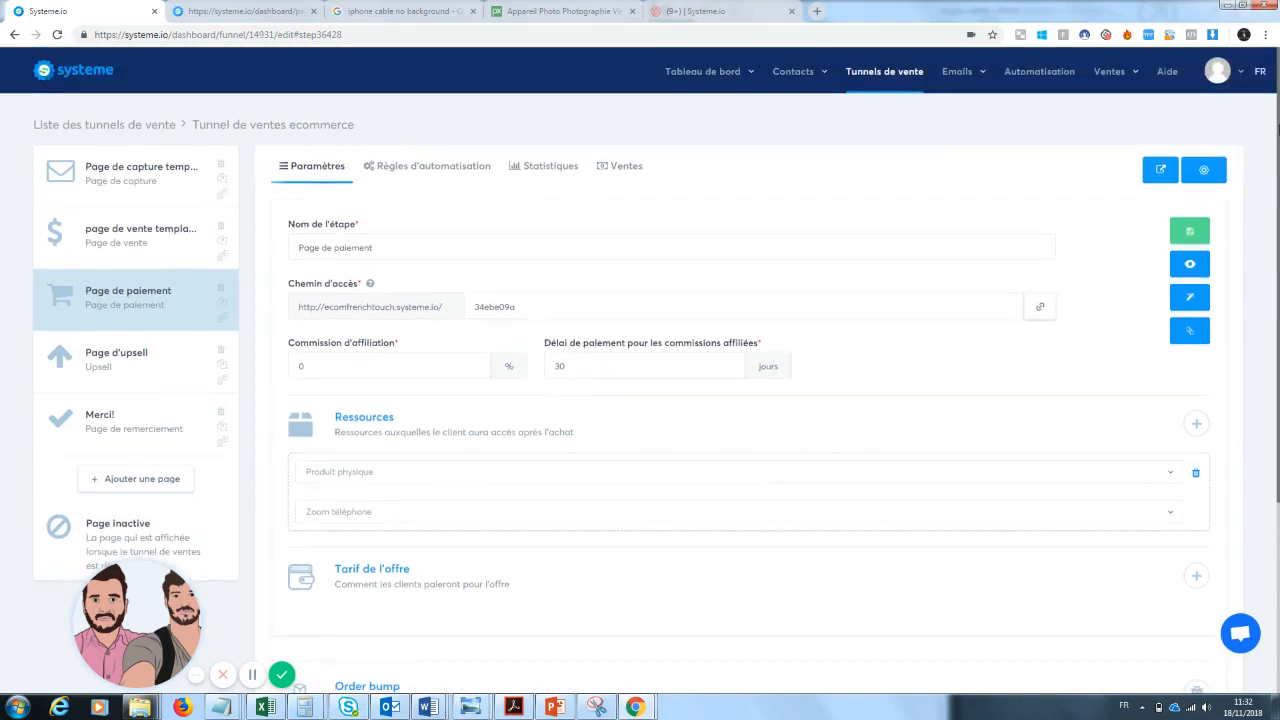
mouse_move(1108, 84)
scroll(1268, 400, down, 2)
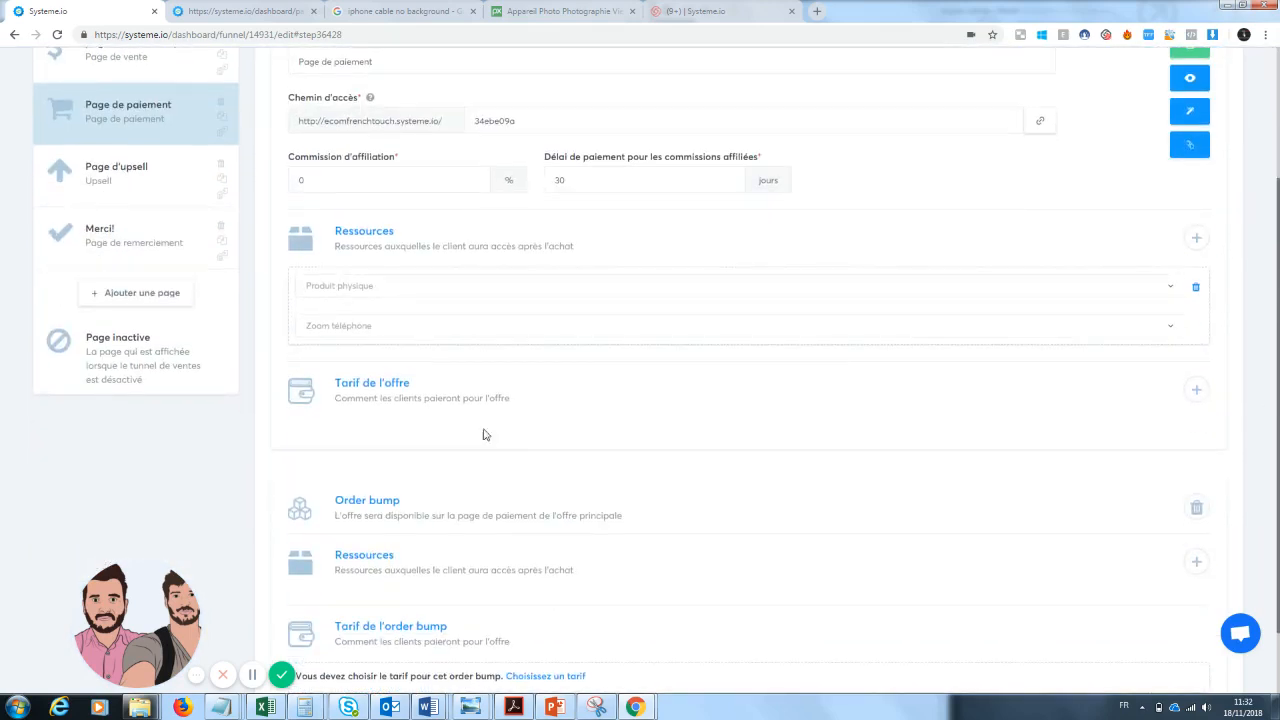
click(1195, 388)
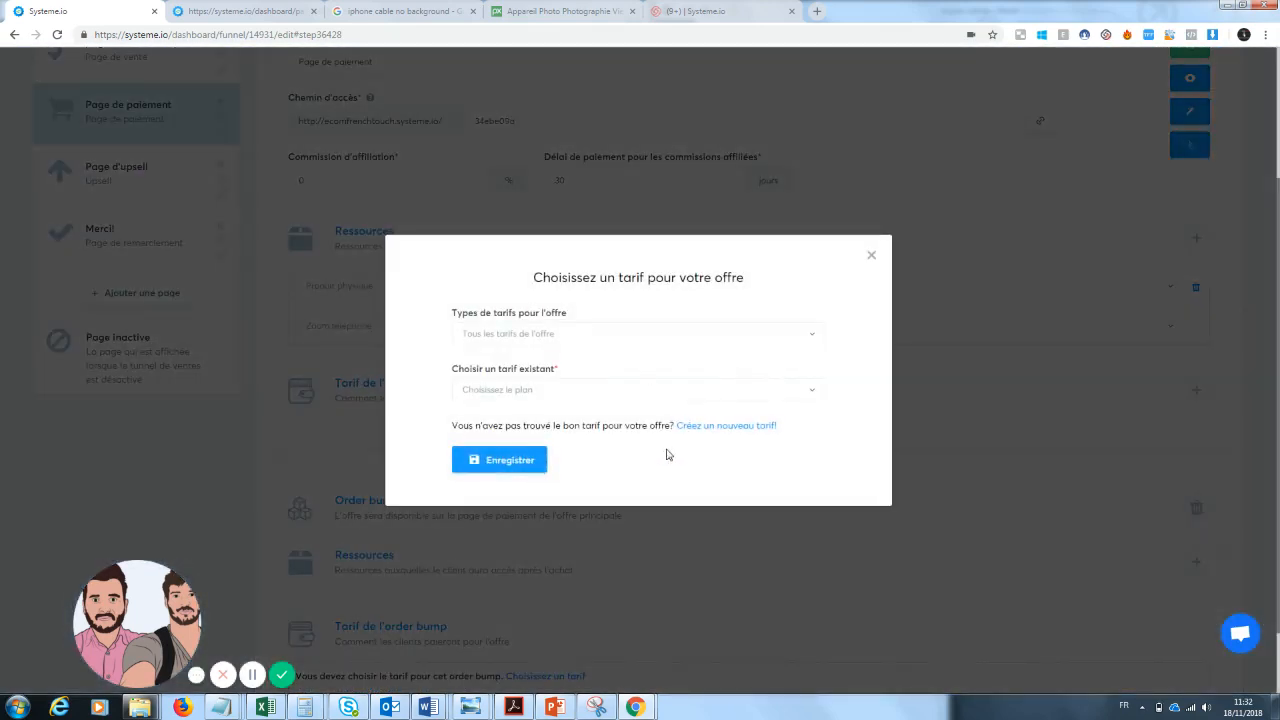
click(729, 433)
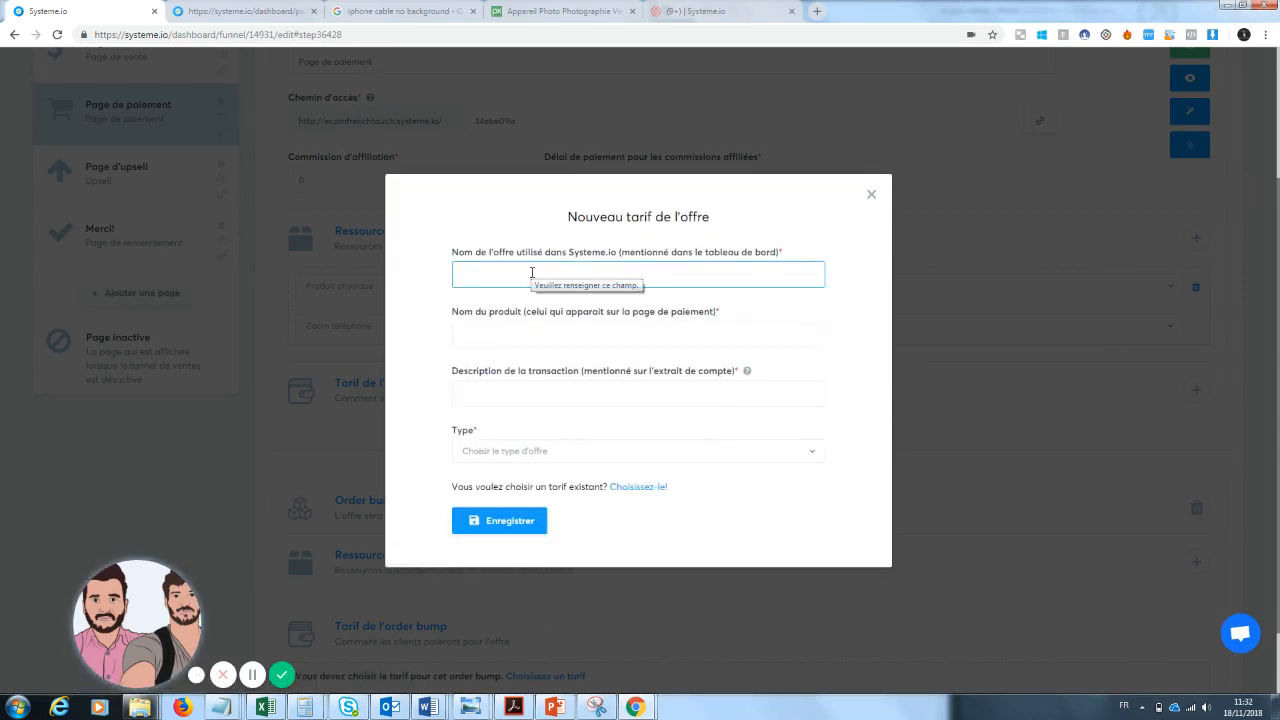
text(zoom telep)
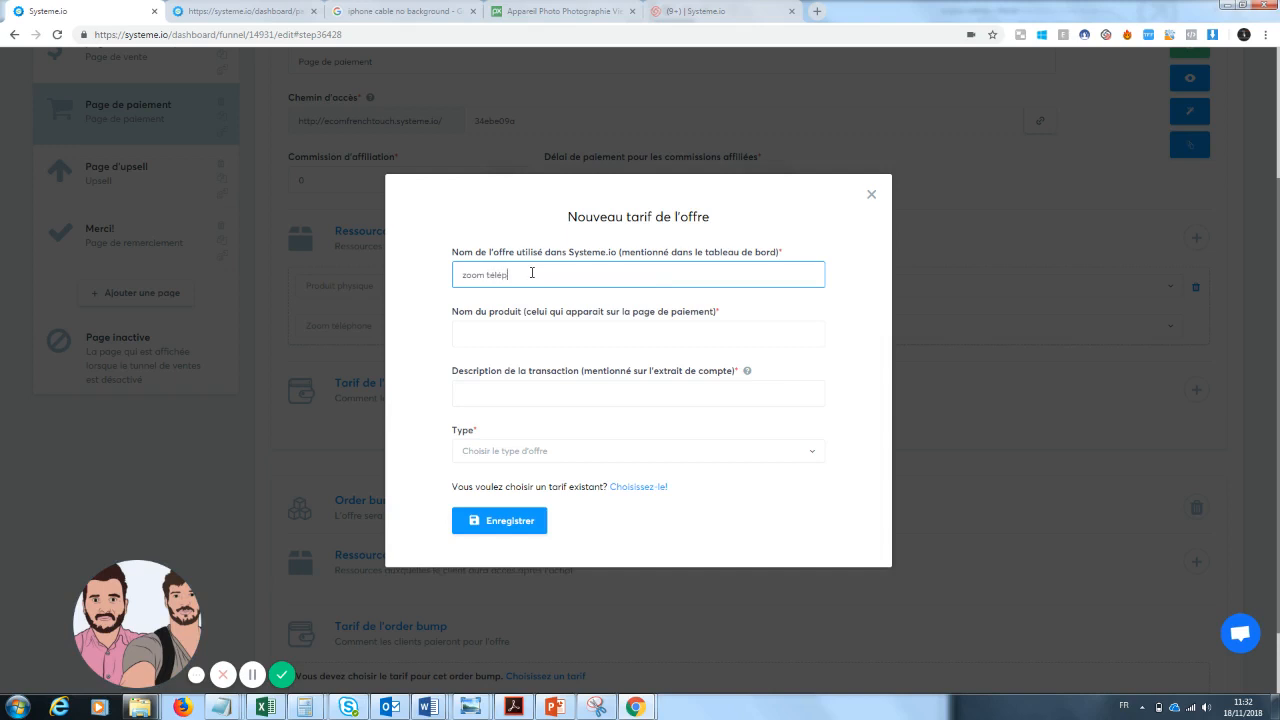
text(téléphone)
key(Tab)
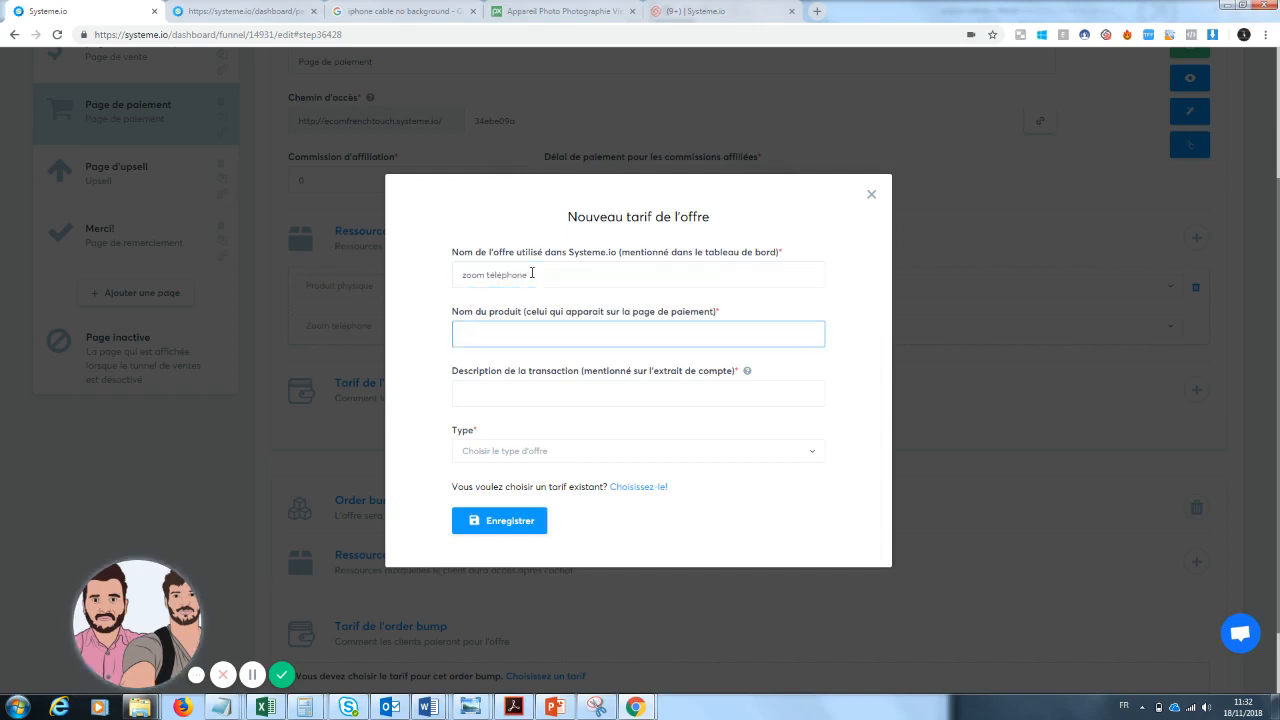
text(zoom téléphone)
key(Tab)
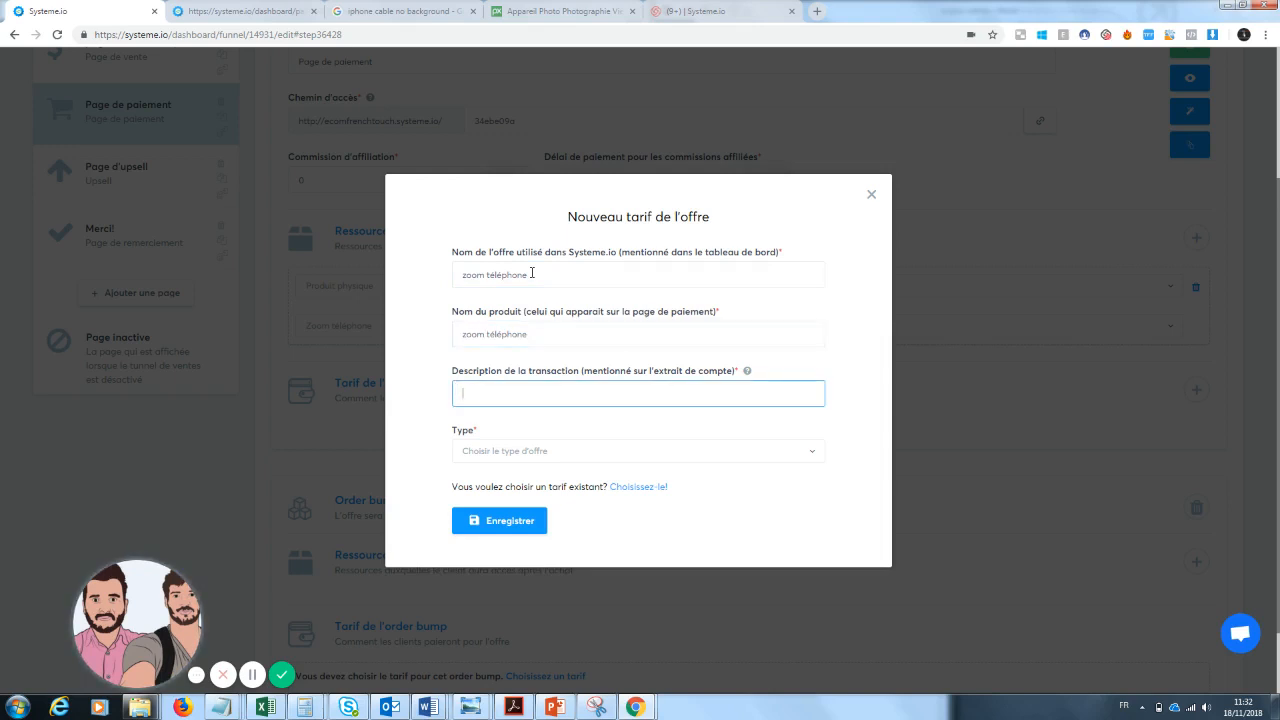
text(zoom téléphone)
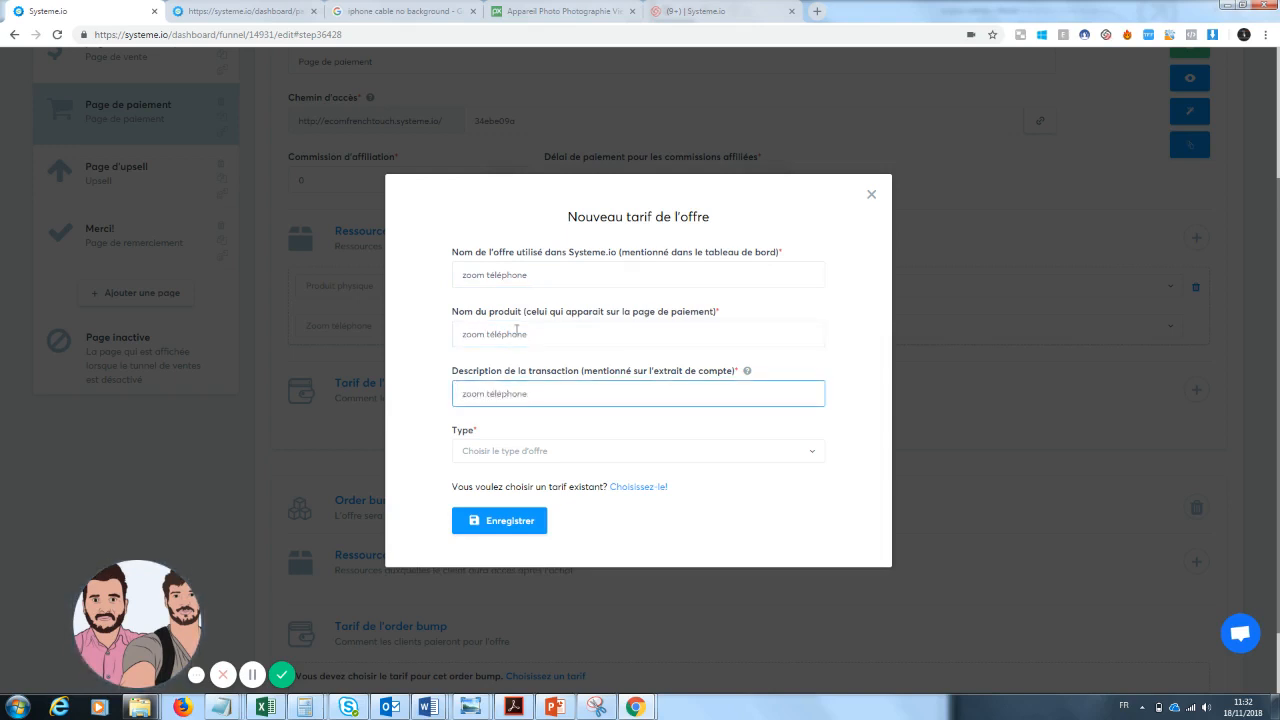
- Change the product name shown on the payment page to "zoom'Pro"
drag(544, 335, 486, 337)
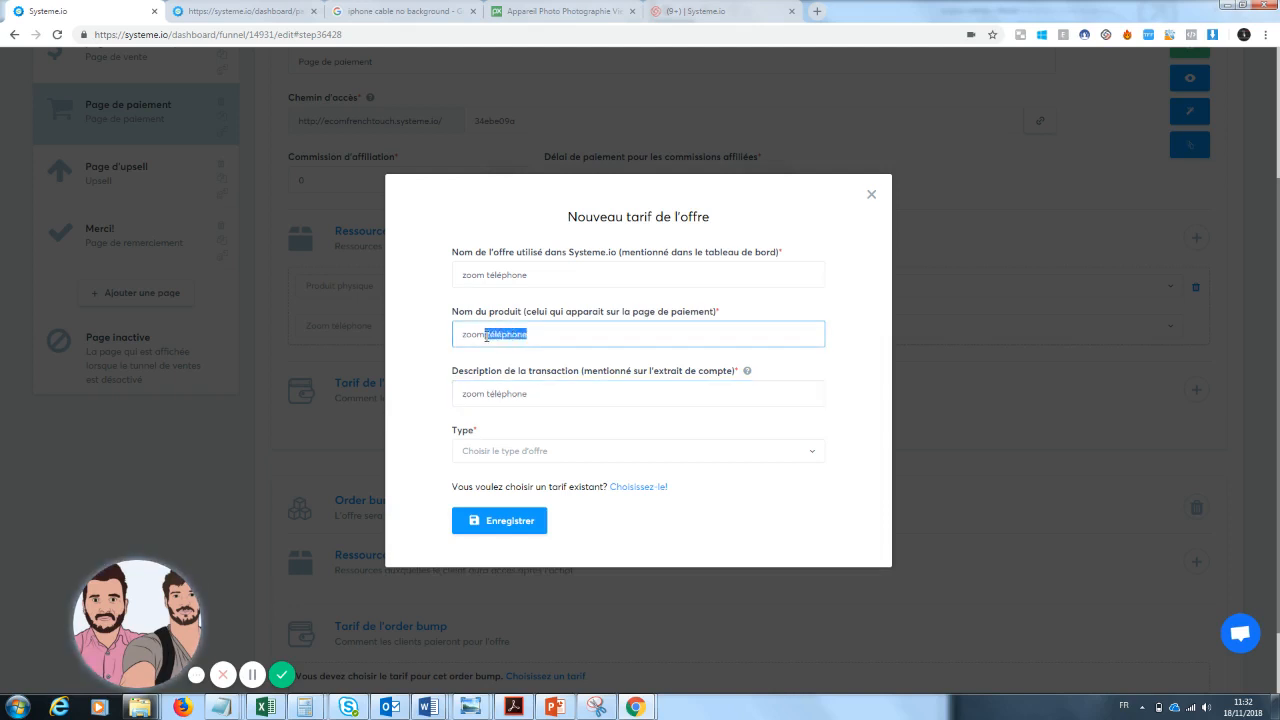
key(BackSpace)
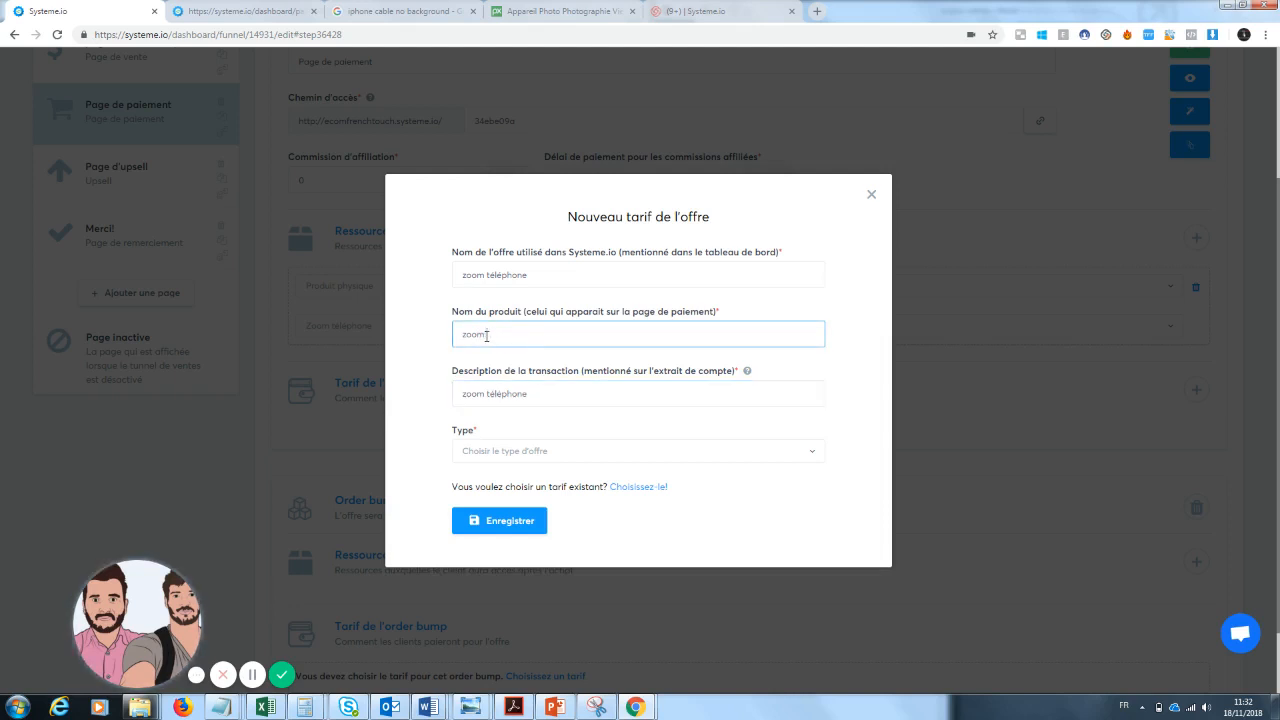
text(Pro)
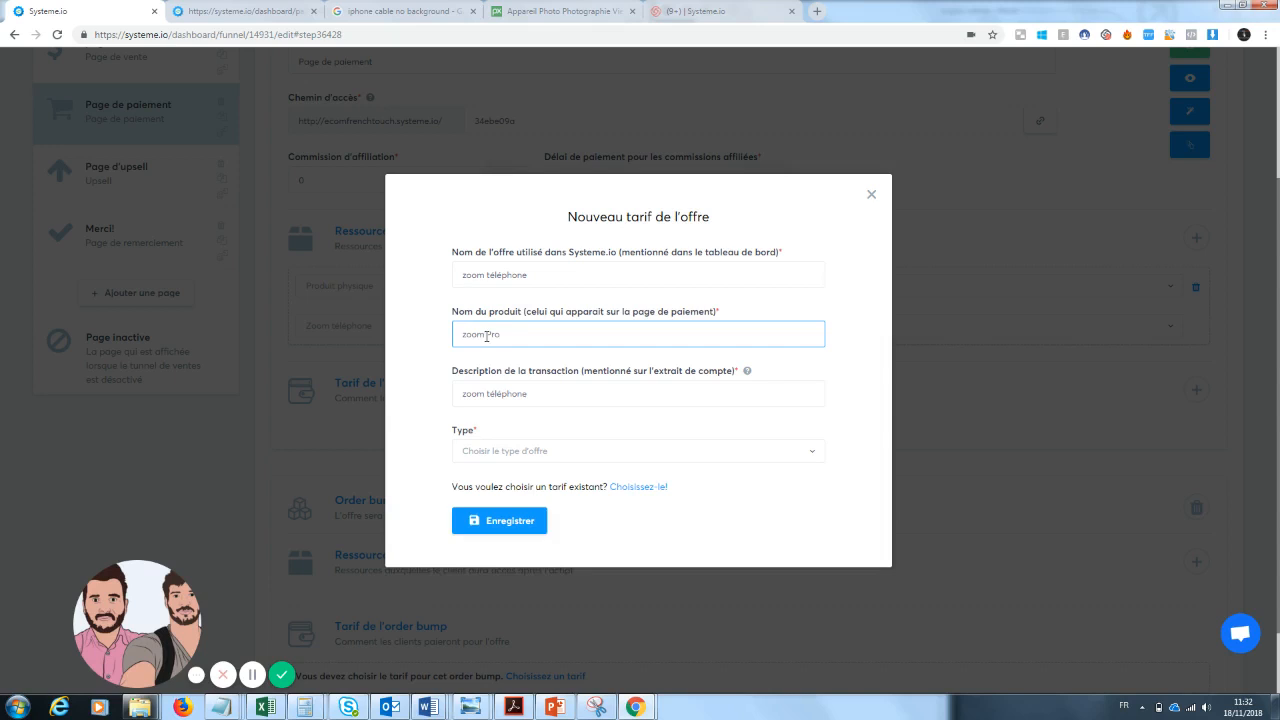
- Set the offer type to Paiement unique and try to save the price with an amount of 19.99 €
click(521, 458)
click(515, 497)
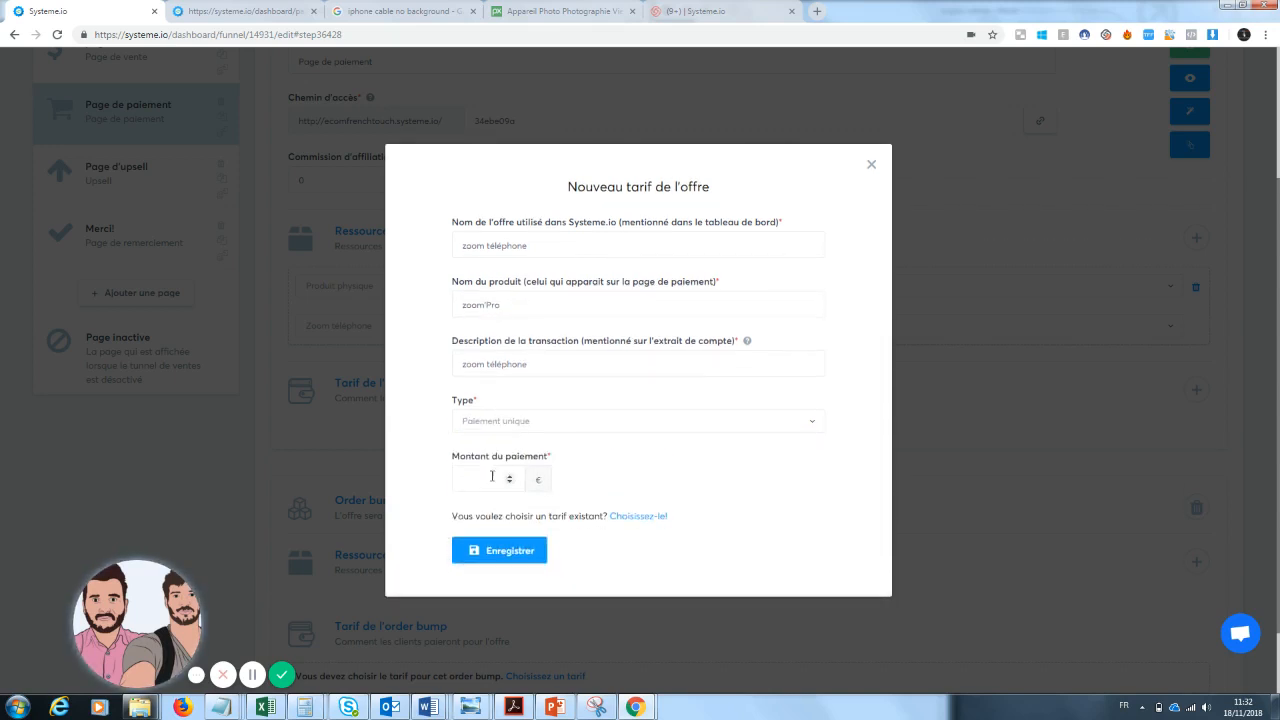
click(491, 478)
text(20)
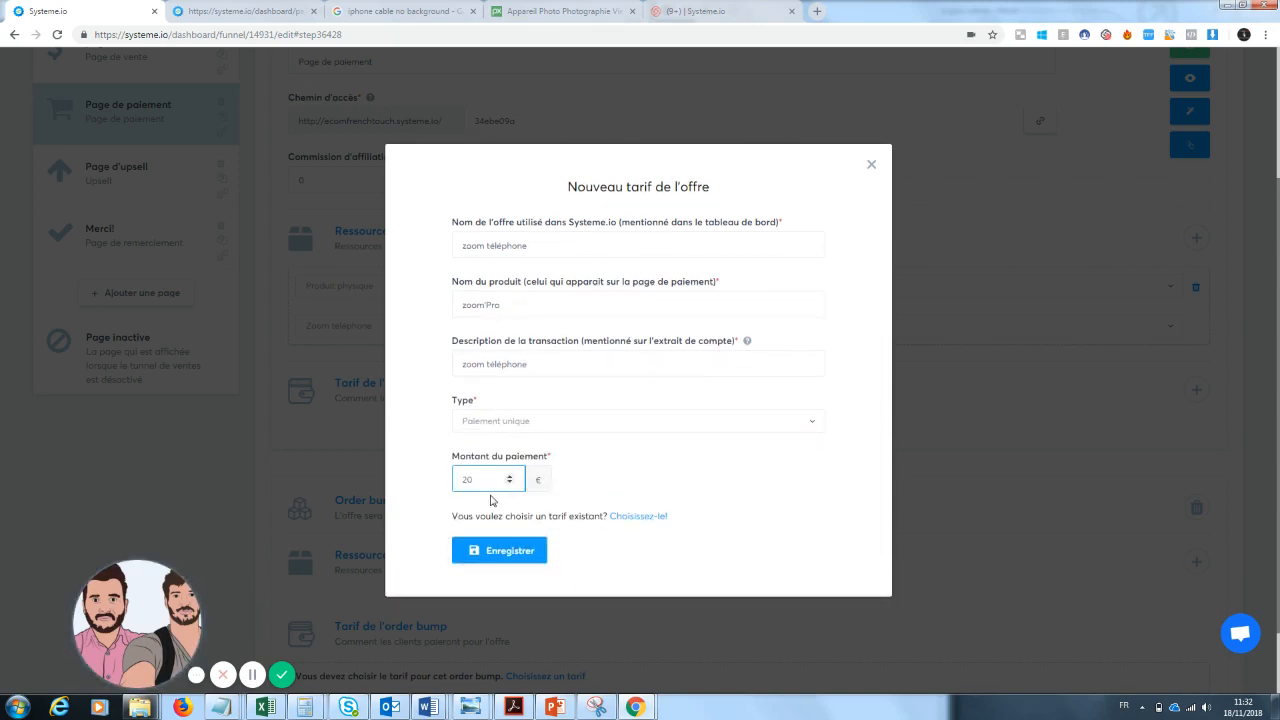
key(BackSpace)
key(BackSpace)
text(19.99)
click(506, 548)
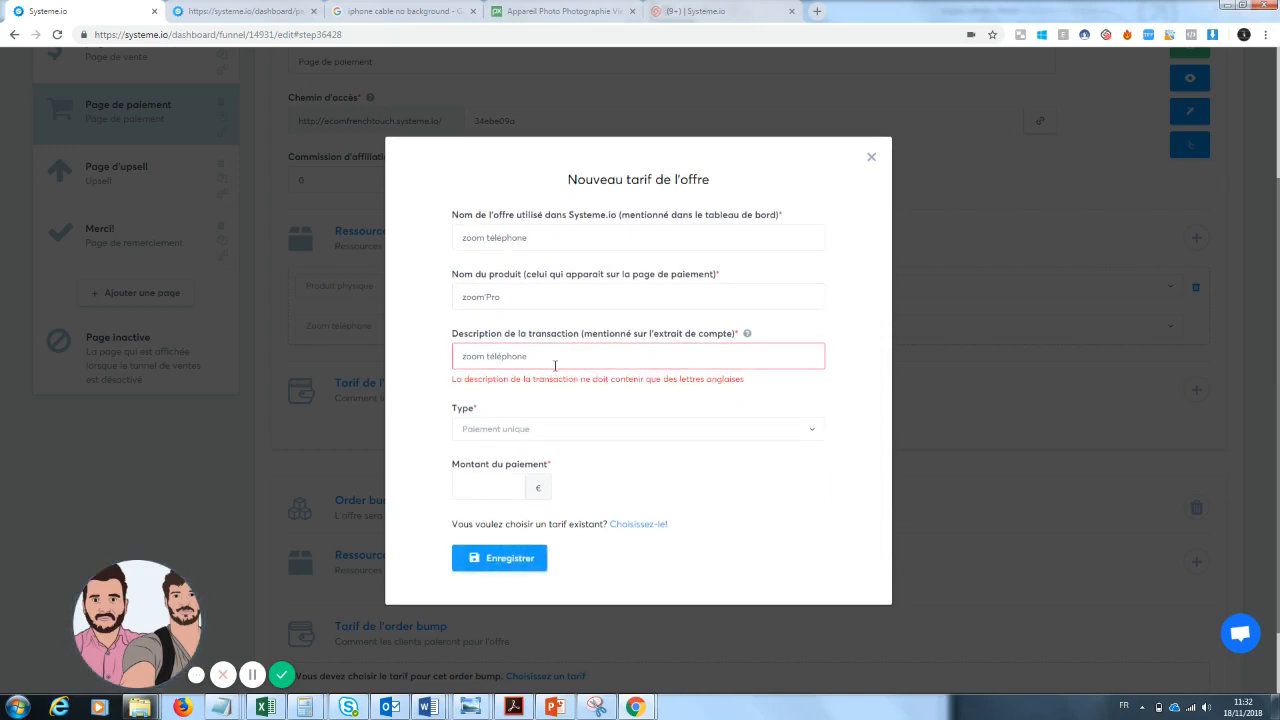
- Correct the transaction description to "zoom telephone" and save the price with a payment amount of 20 €
click(501, 356)
key(BackSpace)
click(514, 566)
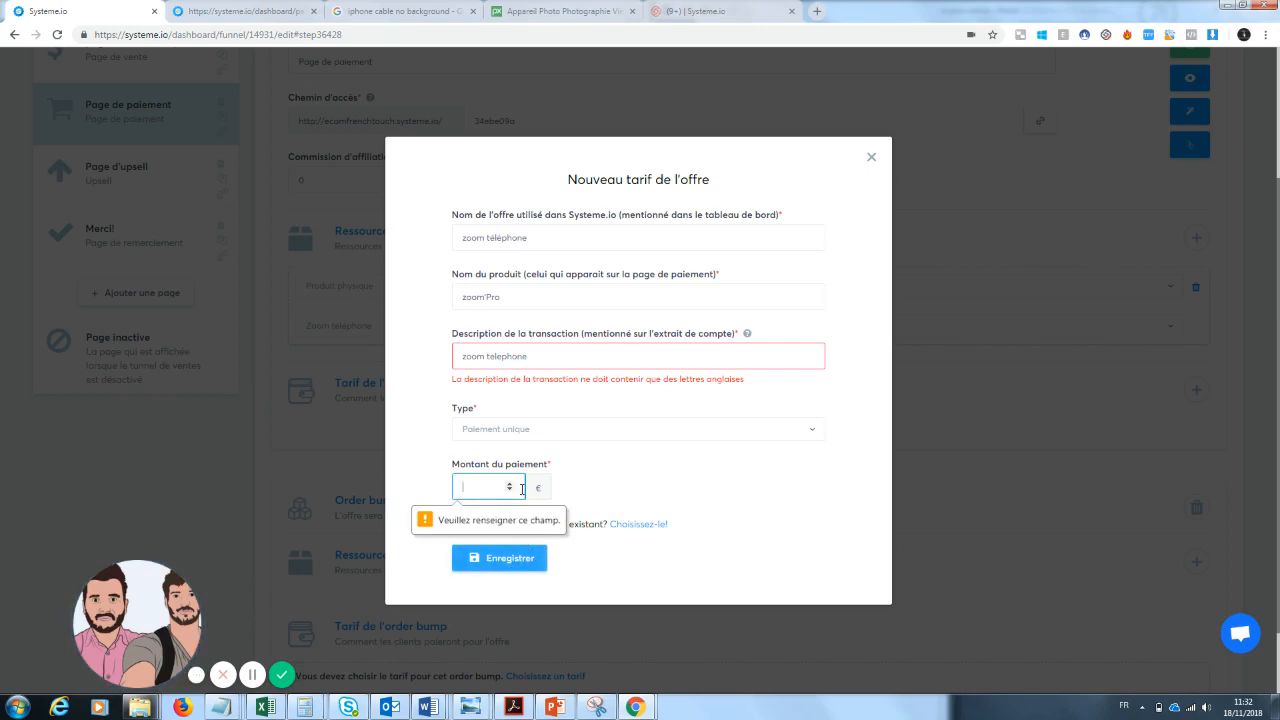
text(20)
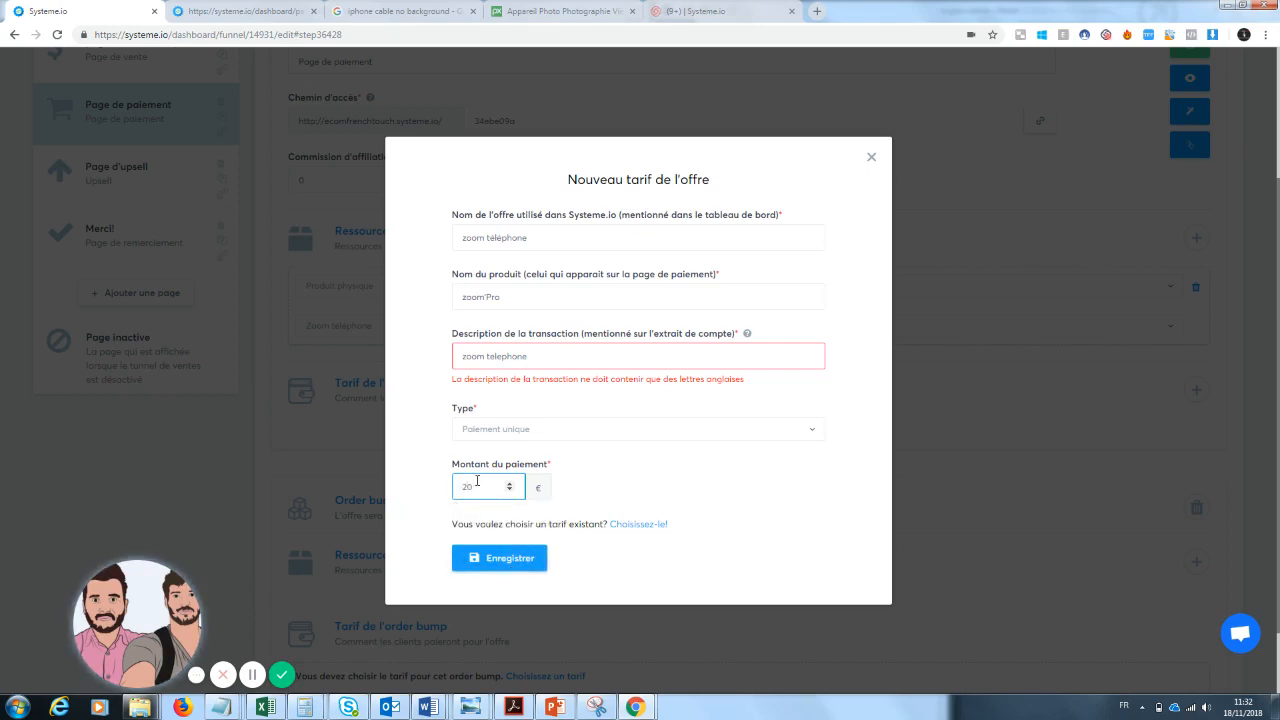
click(503, 560)
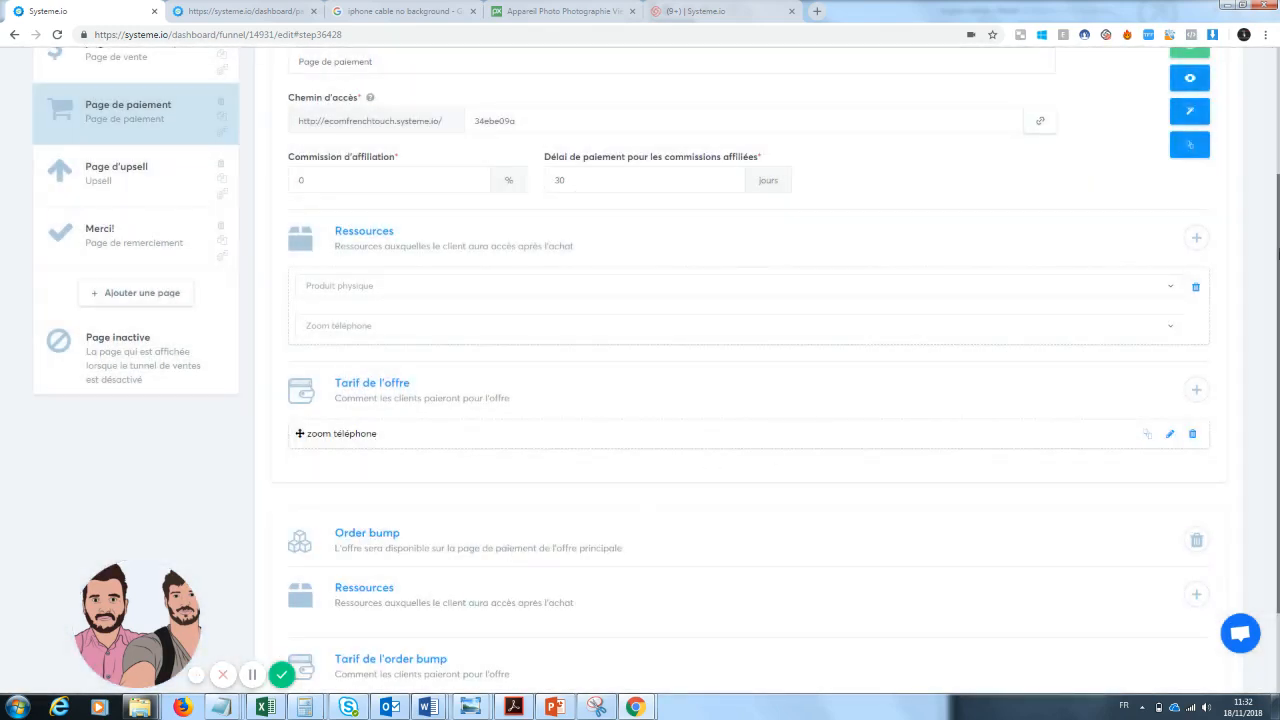
- Add a Produit physique resource to the order bump without choosing a product, and try to save the funnel step
scroll(455, 369, down, 1)
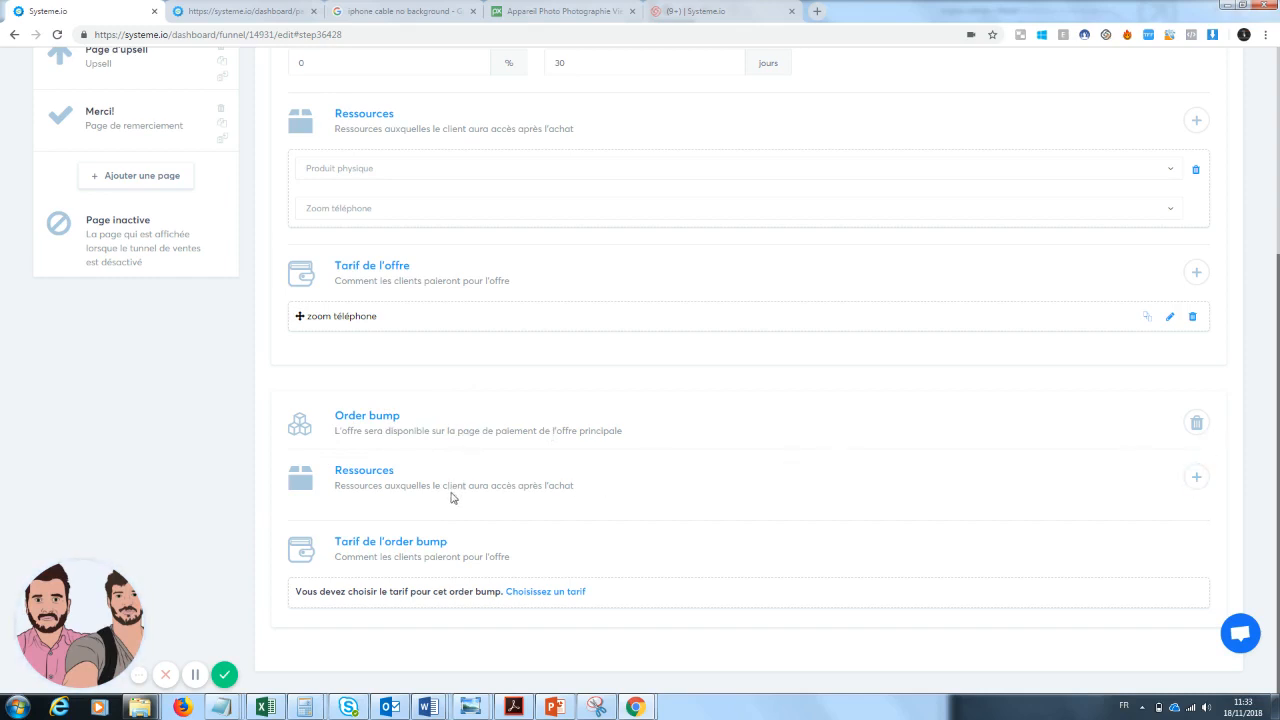
click(1192, 482)
click(1095, 535)
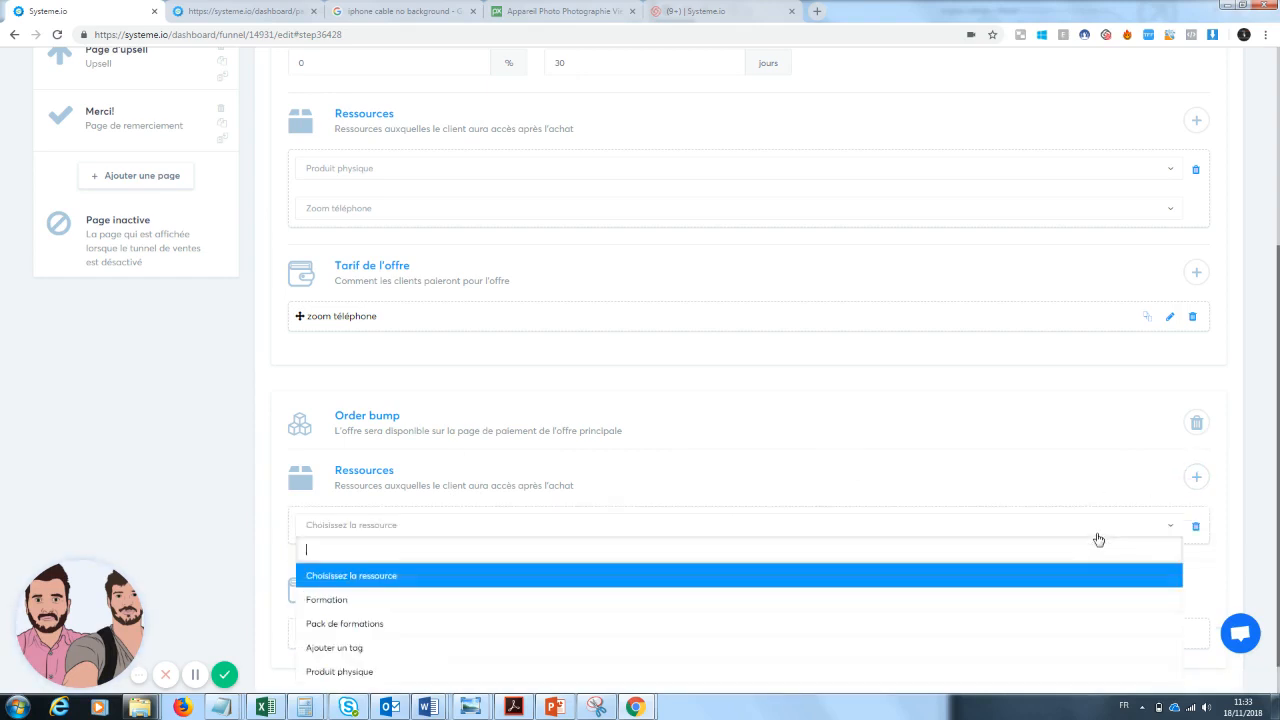
click(597, 679)
click(580, 576)
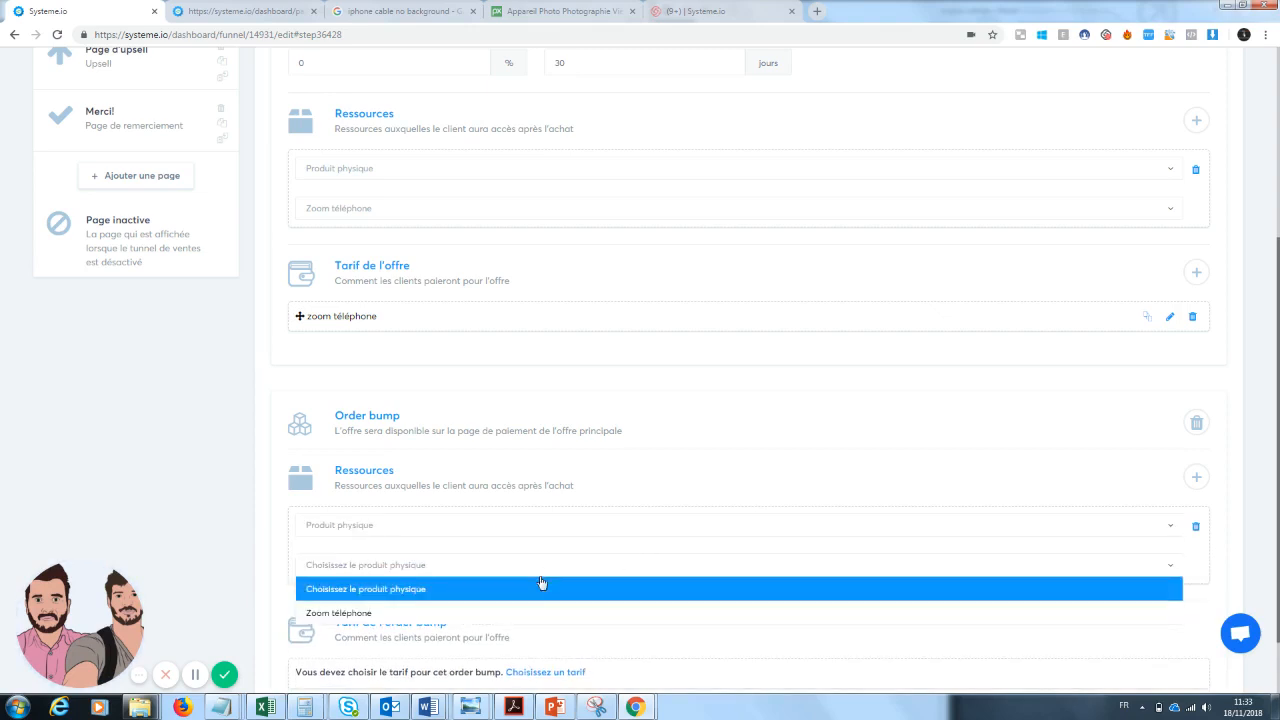
click(1090, 487)
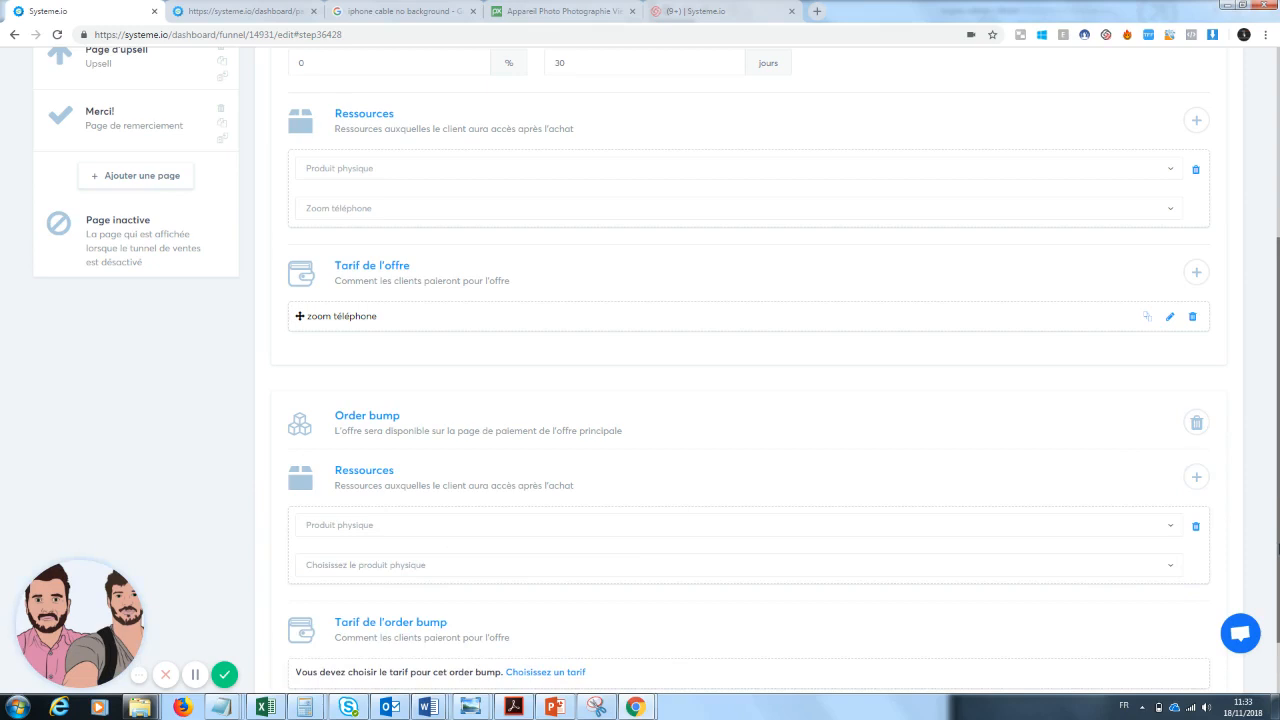
scroll(700, 400, up, 3)
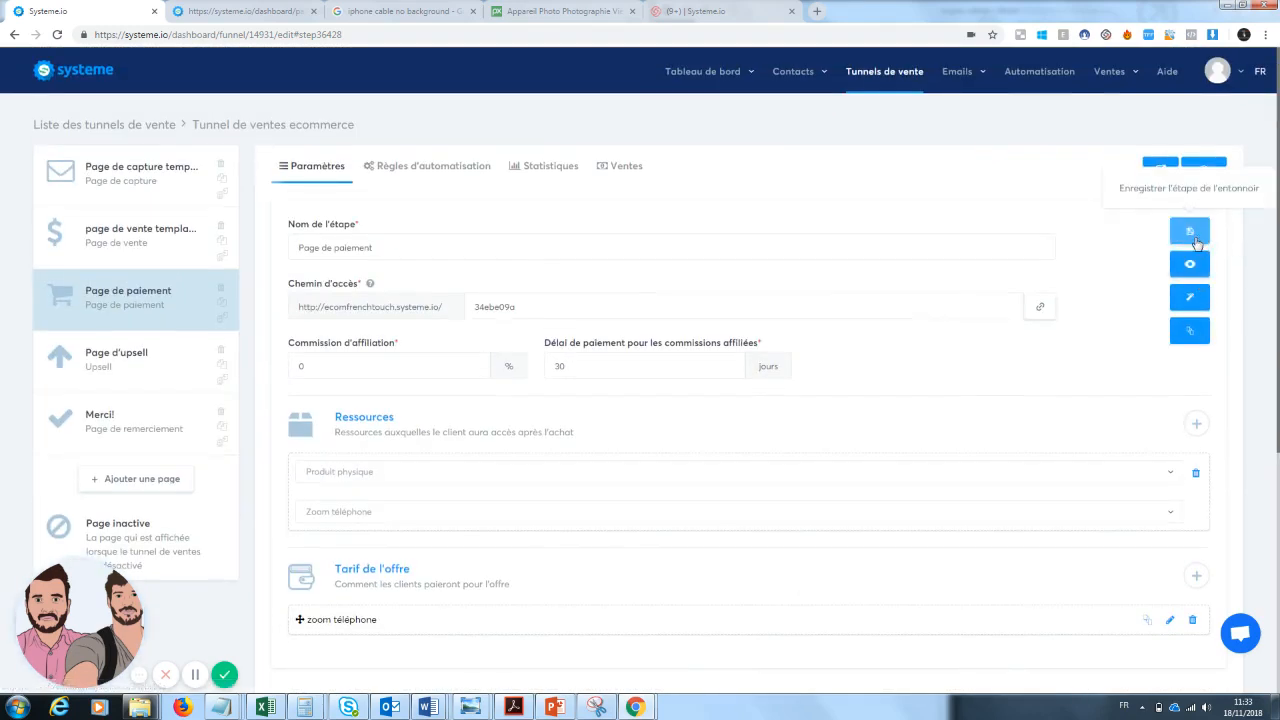
click(1194, 240)
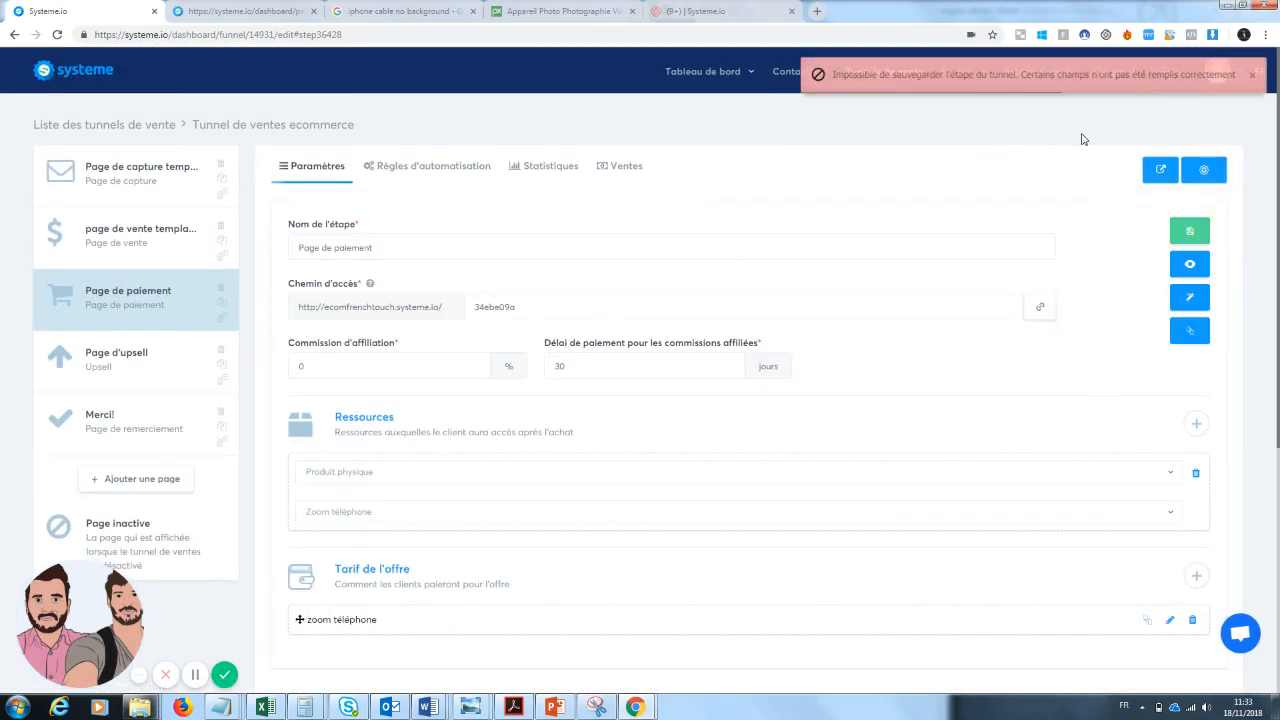
- Delete the Produit physique resource from the order bump
scroll(1090, 180, down, 3)
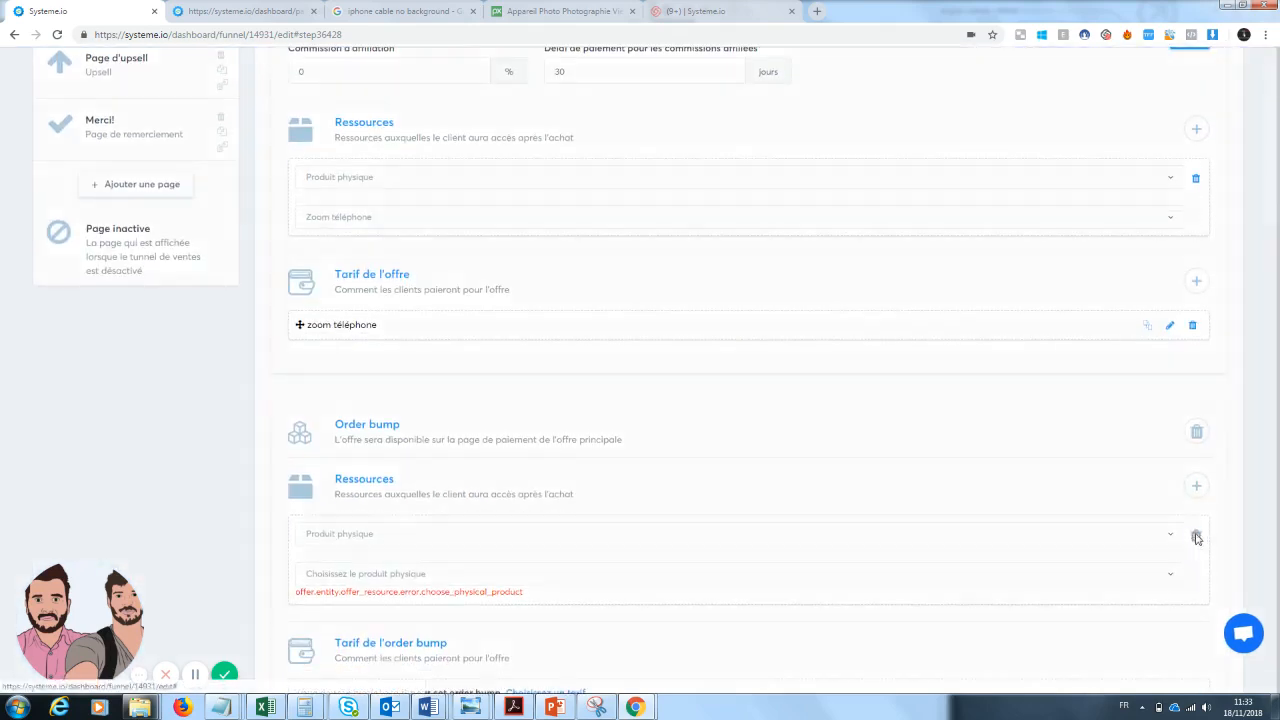
click(1194, 536)
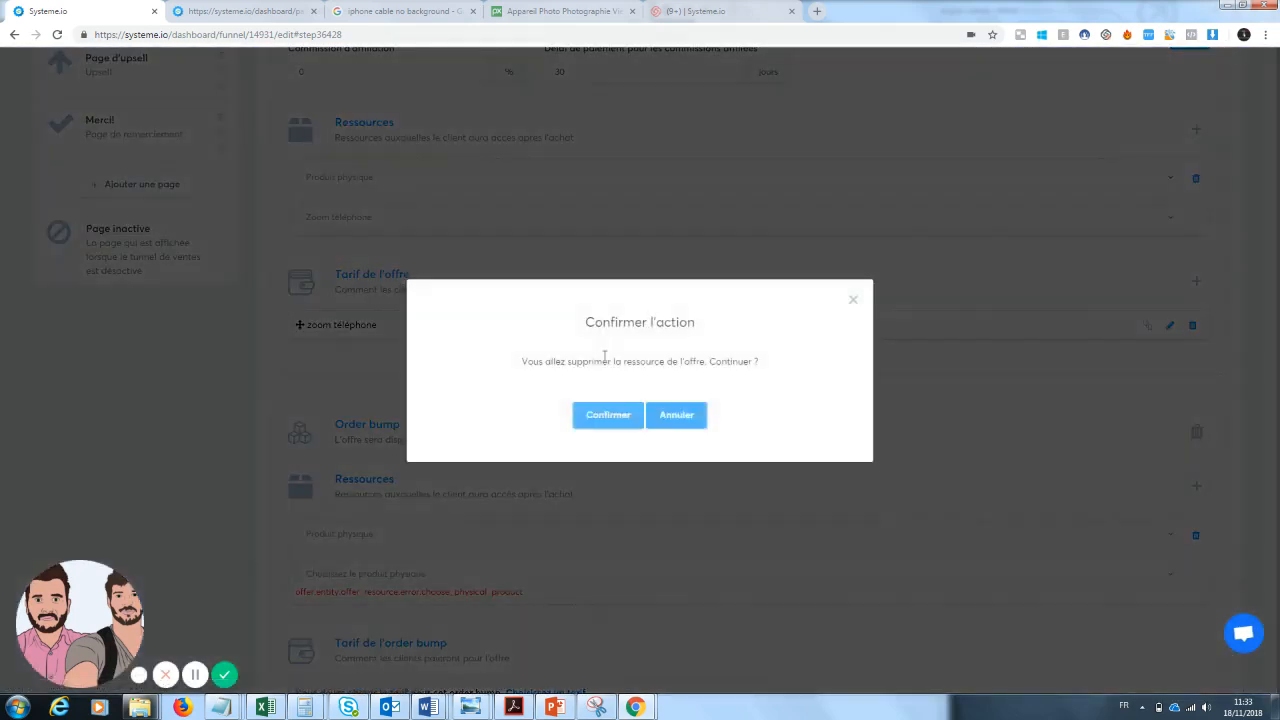
click(595, 422)
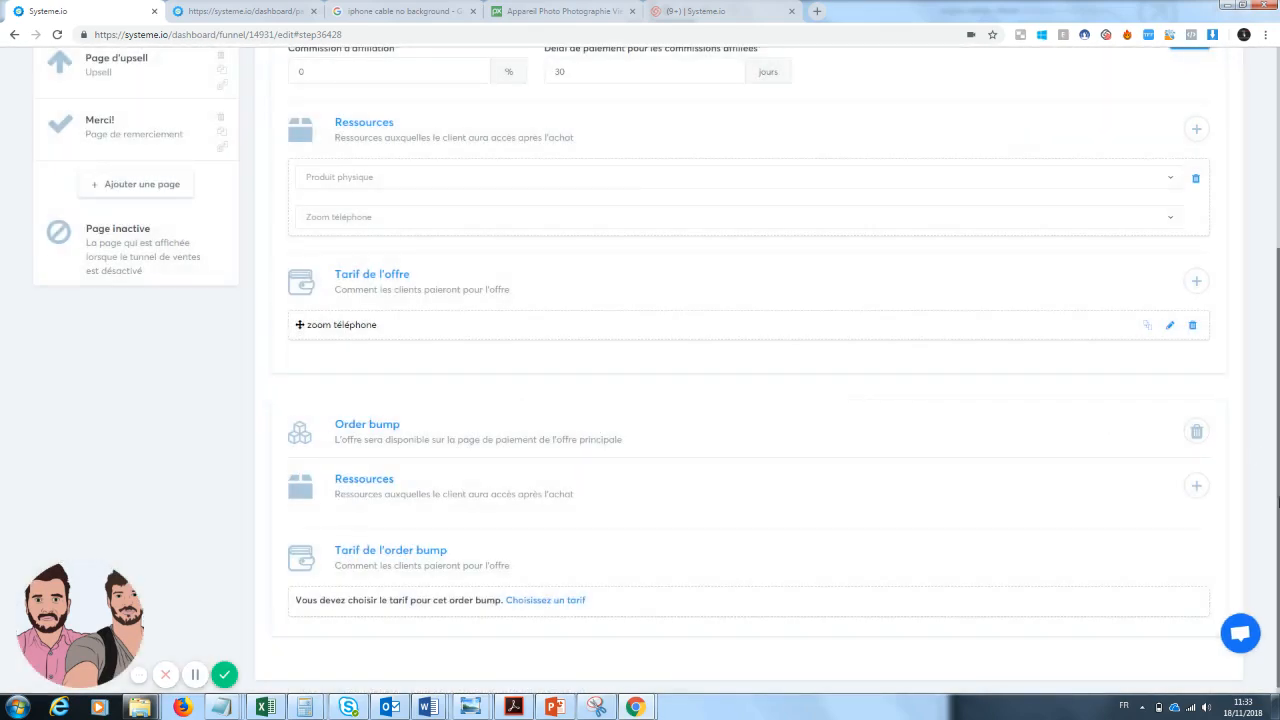
- Create a new product named "order bund lave écran téléphone" in the sales product list
mouse_move(1117, 88)
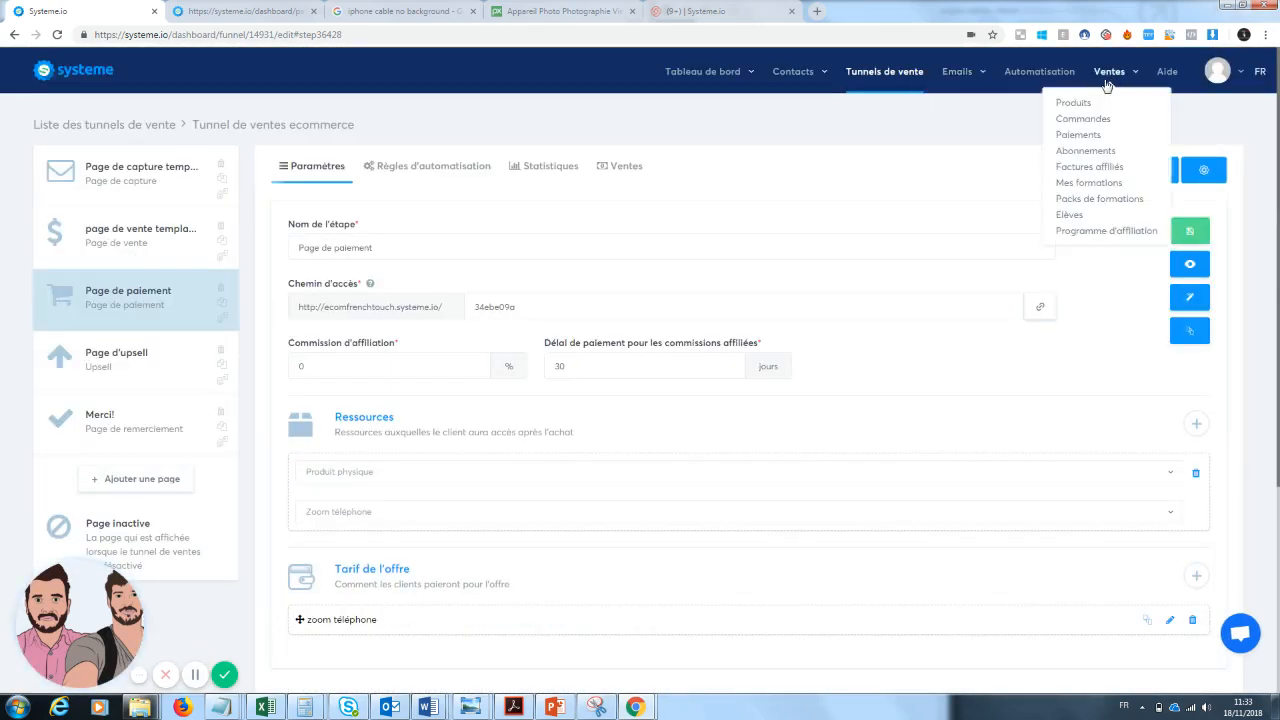
click(1076, 103)
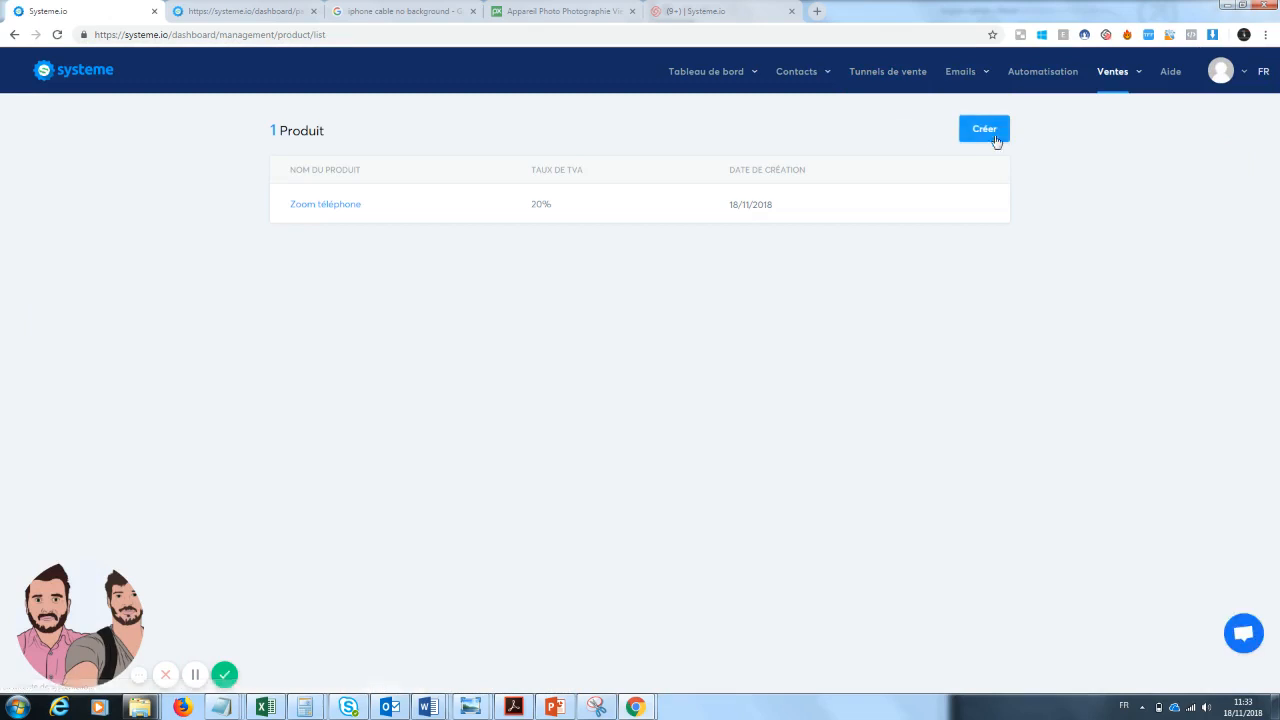
click(984, 128)
click(577, 336)
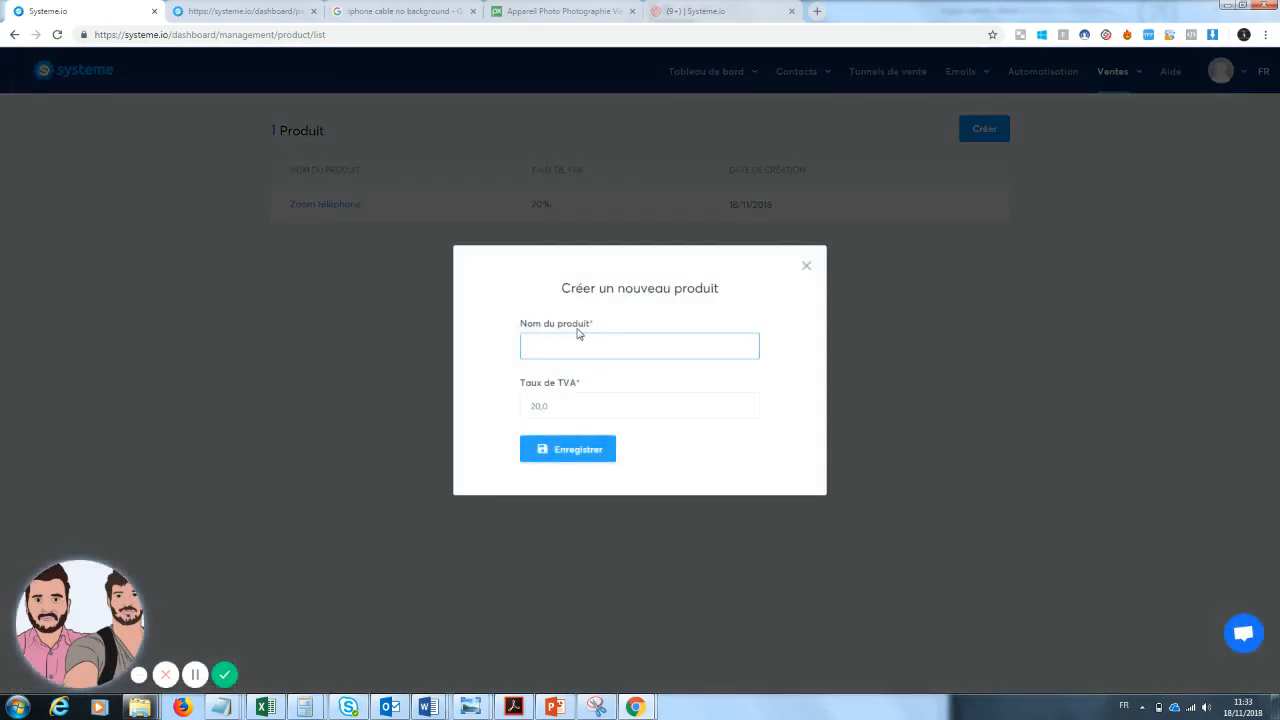
text(order bund)
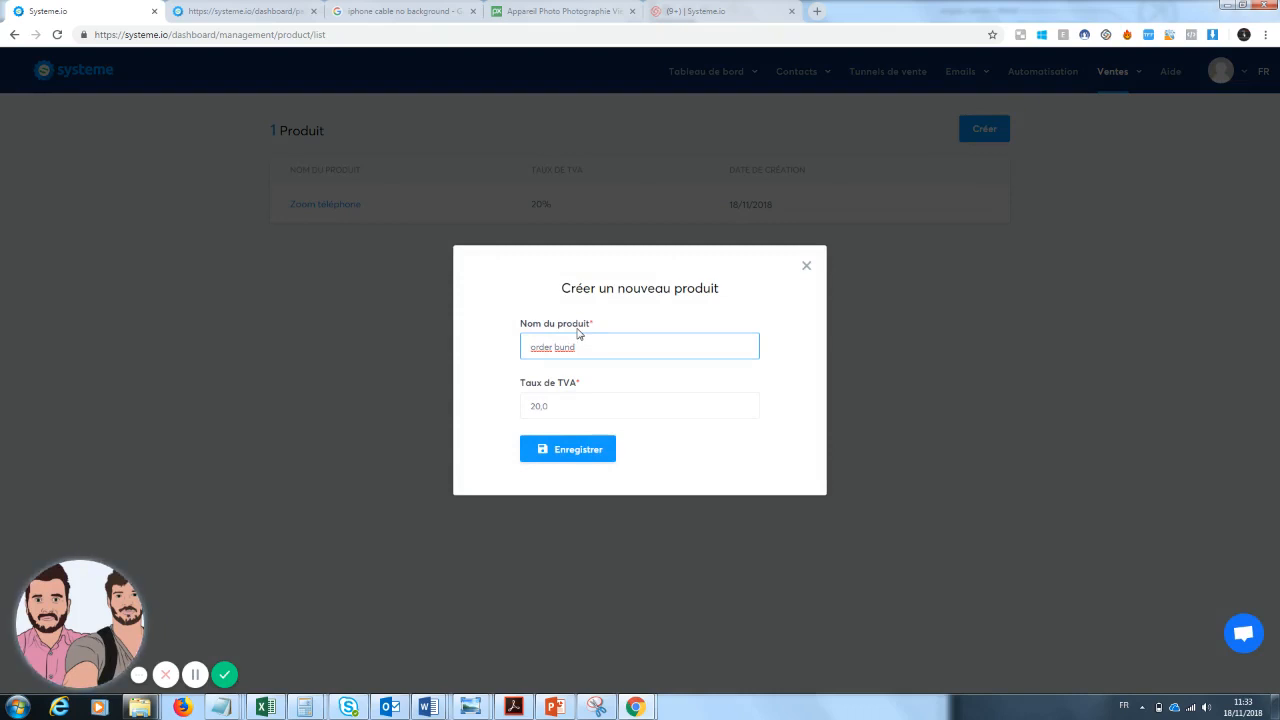
text( lave é)
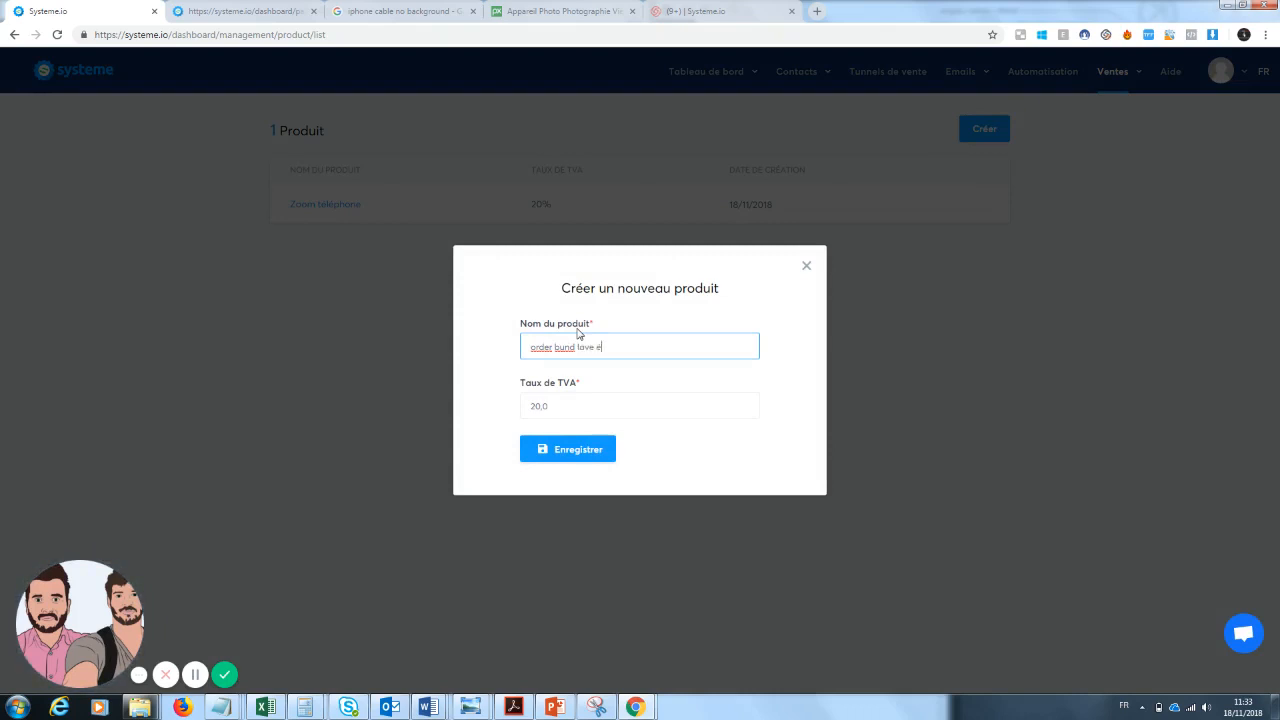
text(cran téléphone)
click(567, 452)
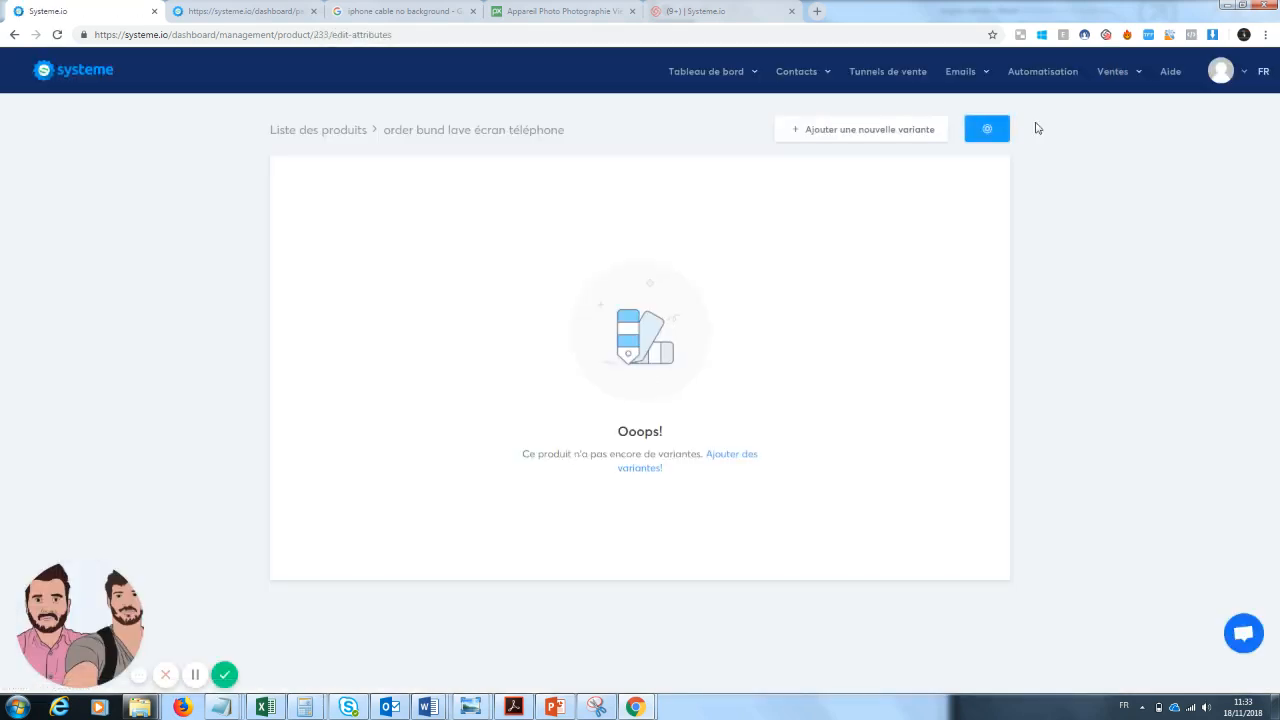
- Return to the funnel's payment page and add the Produit physique "order bund lave écran téléphone" as the order bump's resource
click(888, 73)
click(132, 249)
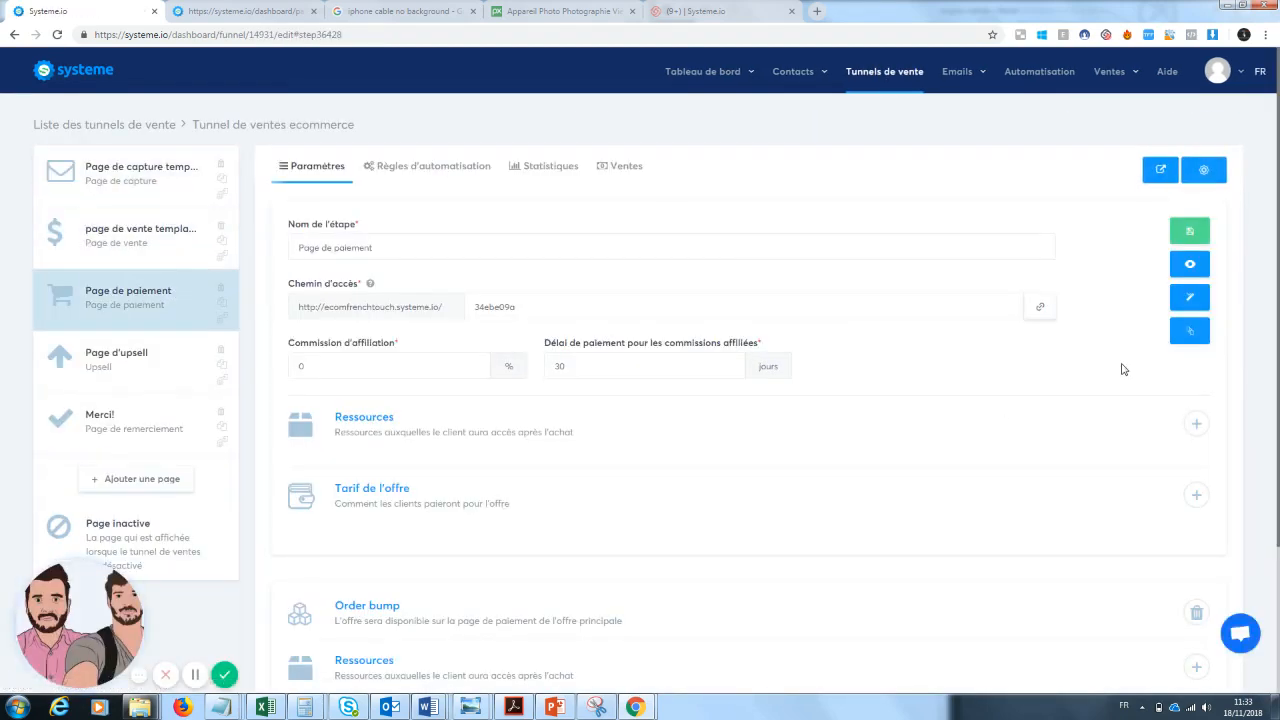
scroll(1272, 500, down, 1)
click(1195, 530)
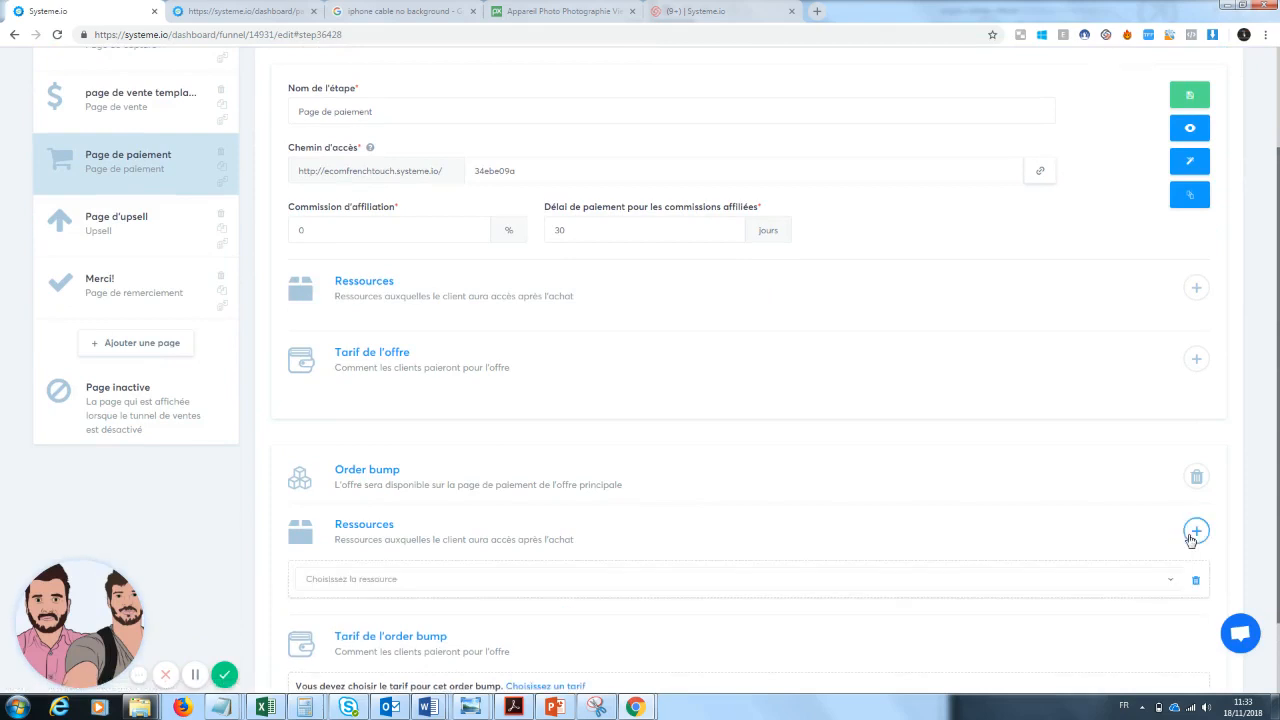
click(474, 578)
click(376, 554)
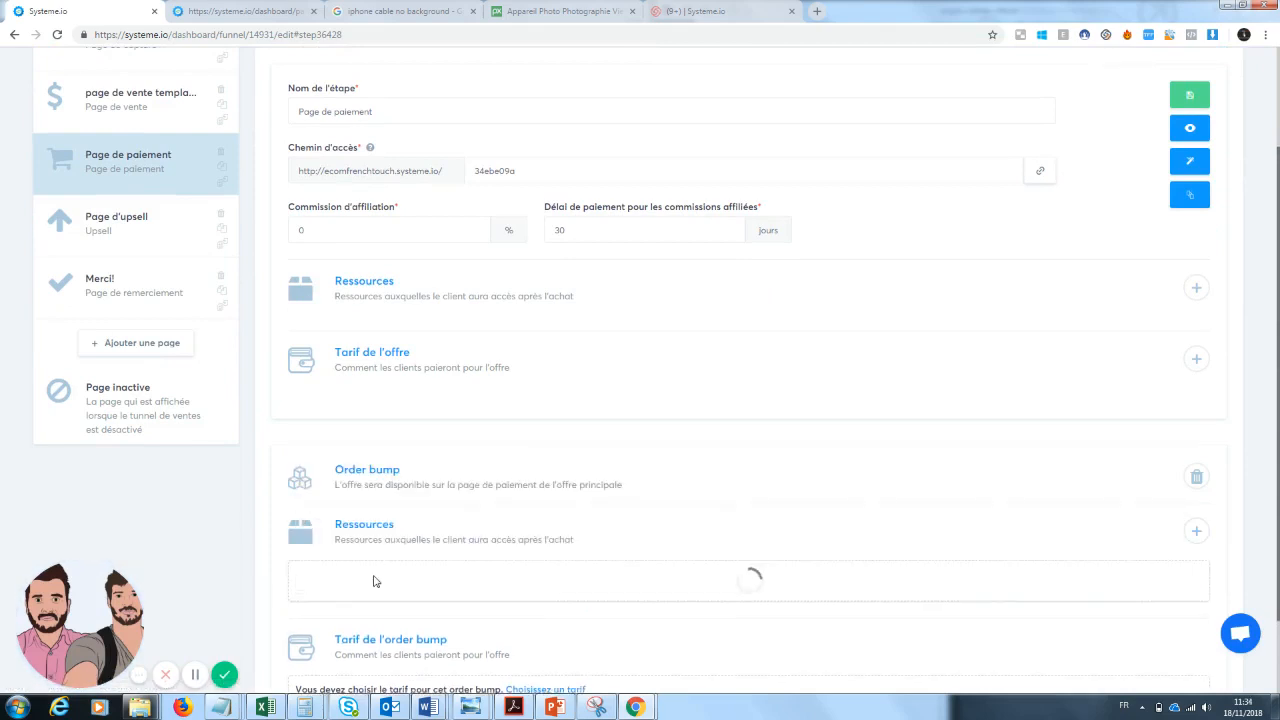
click(393, 625)
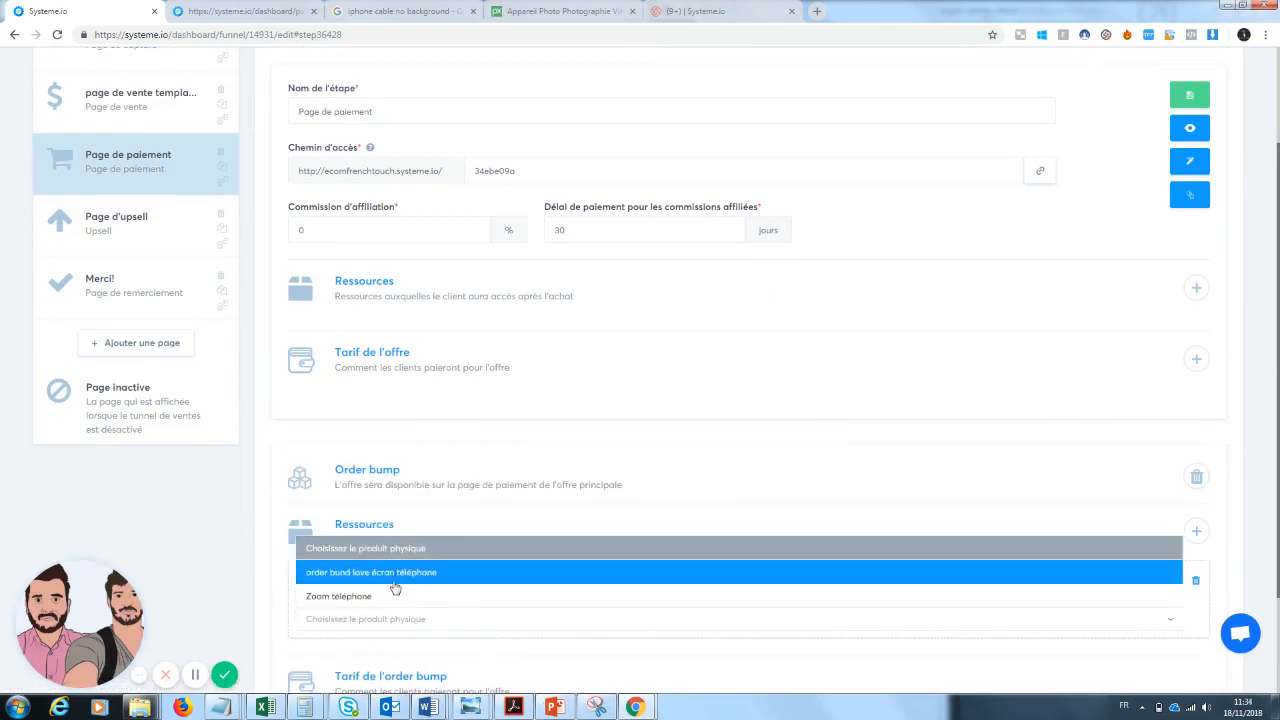
click(395, 585)
- Start a new order bump price with offer name "lave écran" and product name "Clean Screnn : l'écran 100% propre"
scroll(395, 587, down, 2)
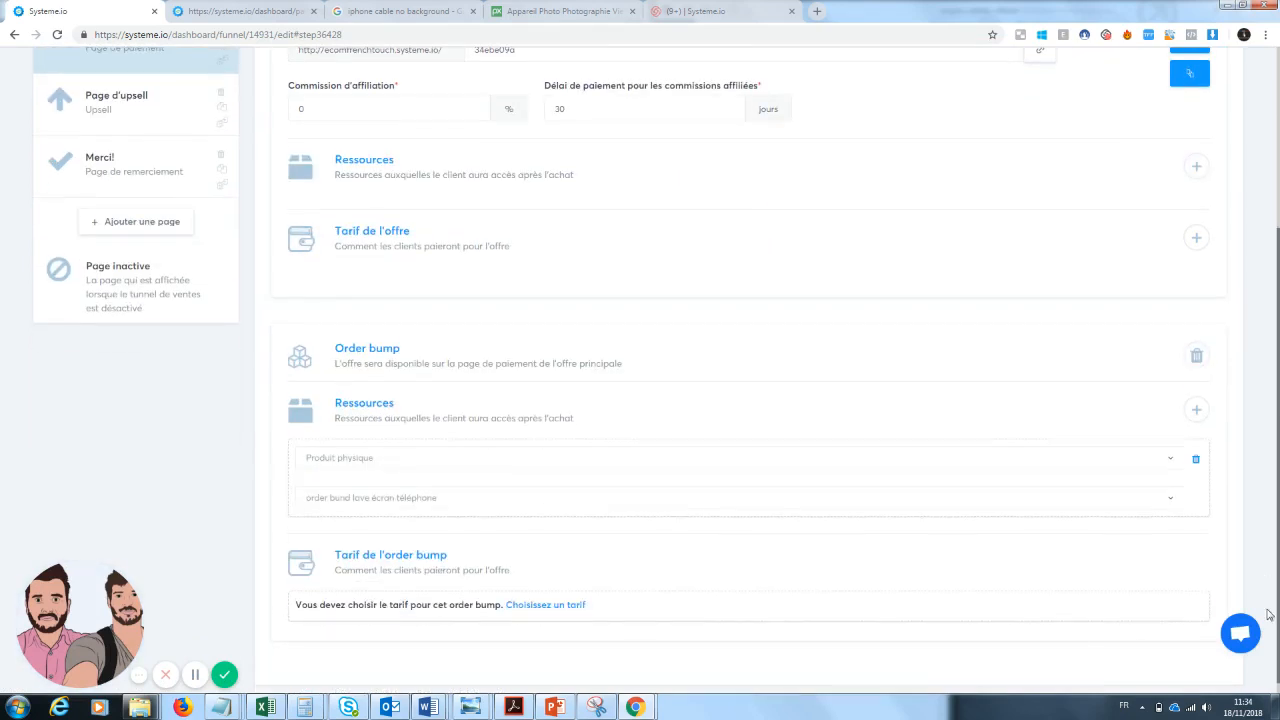
click(548, 606)
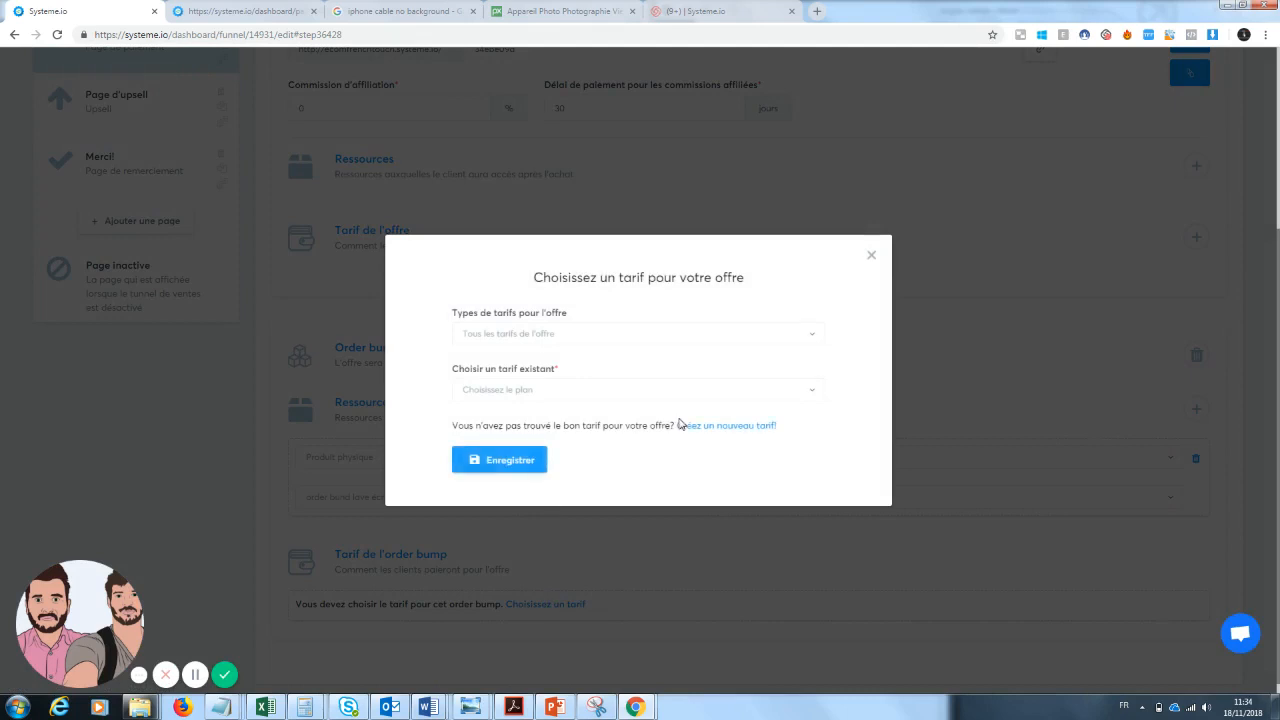
click(708, 425)
text(la)
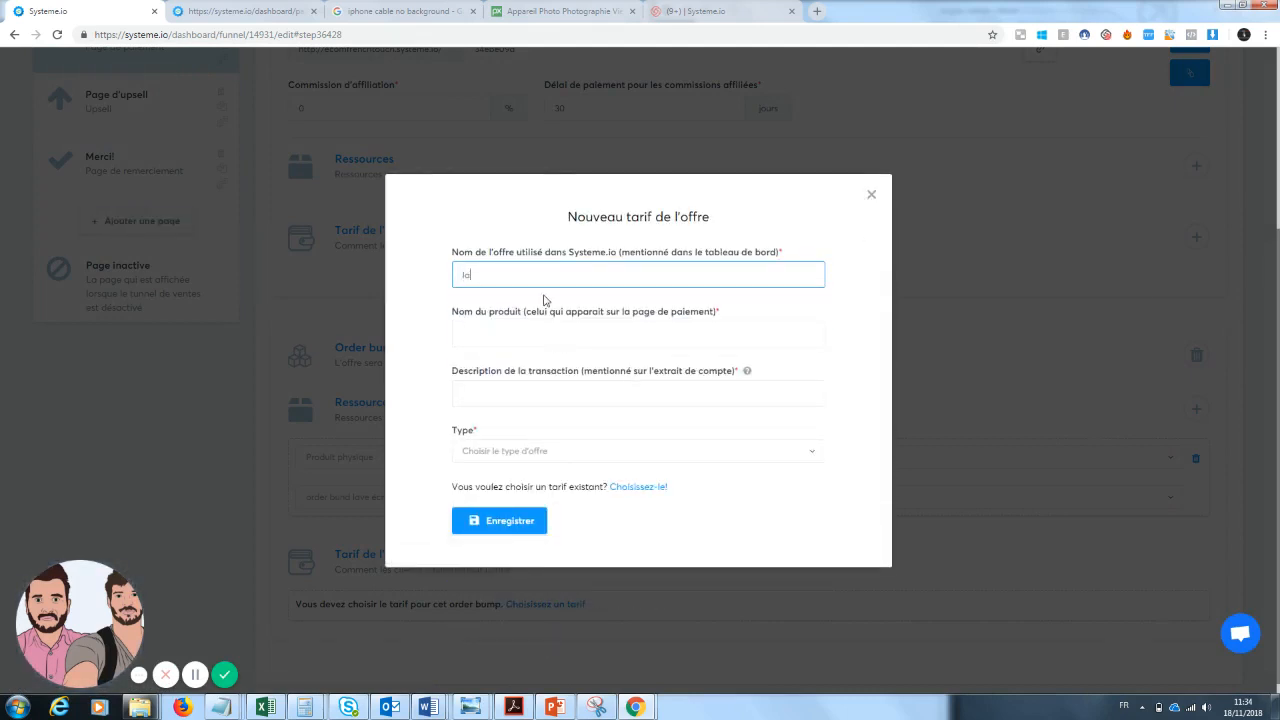
text(ve écran)
click(514, 334)
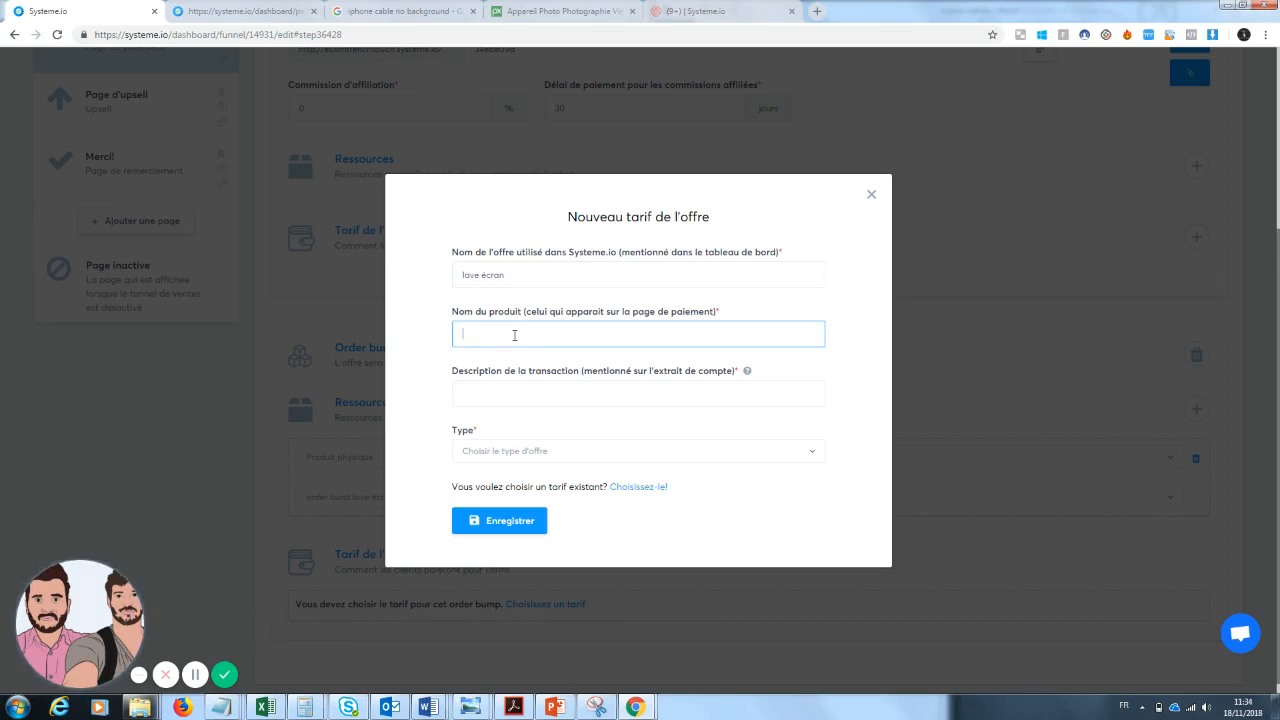
text(C)
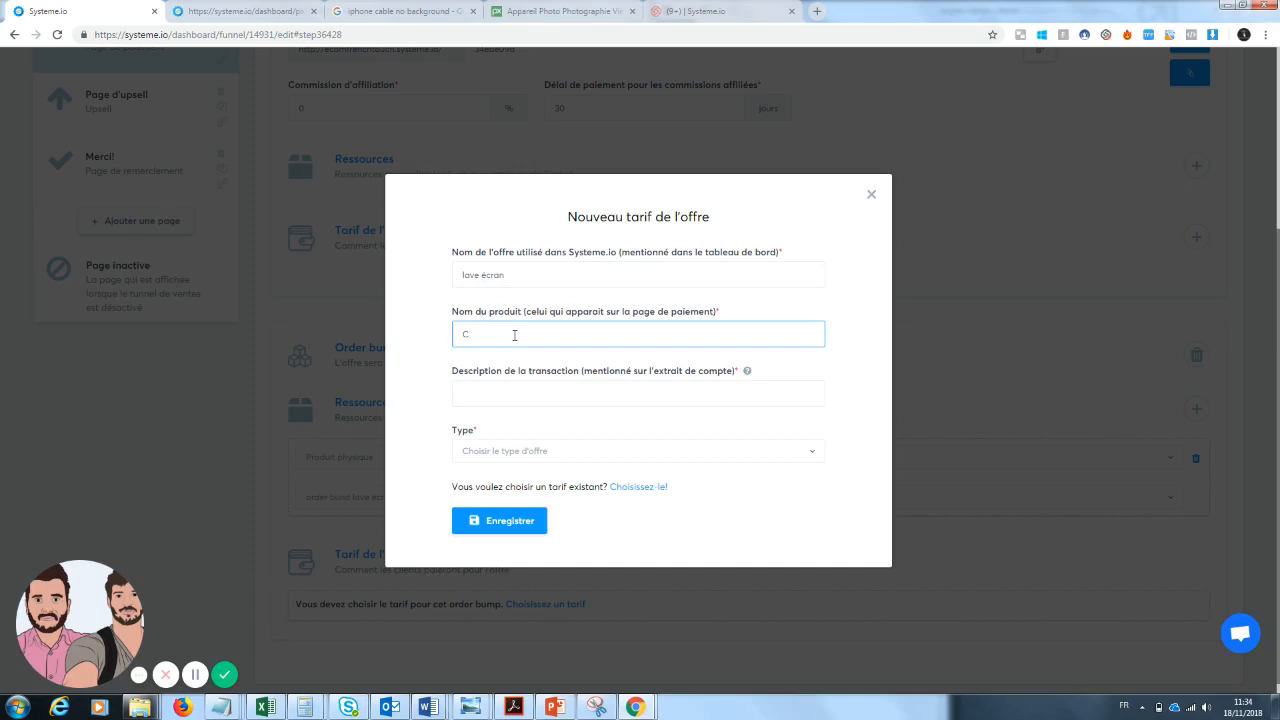
text(lean Screen:)
text( l'écran 100)
text(% propre)
- Enter the transaction description "lave écran" and try to save the price as a Paiement unique of 10 €
click(506, 400)
text(lo)
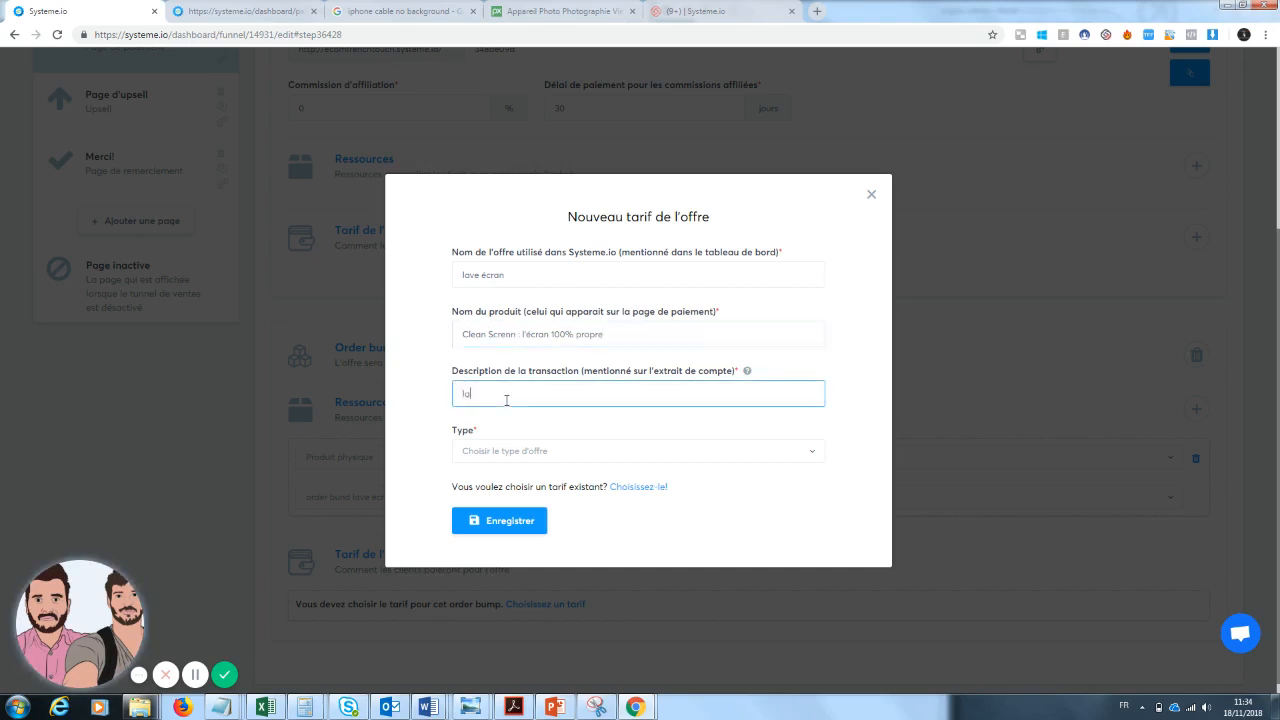
text(ve écran)
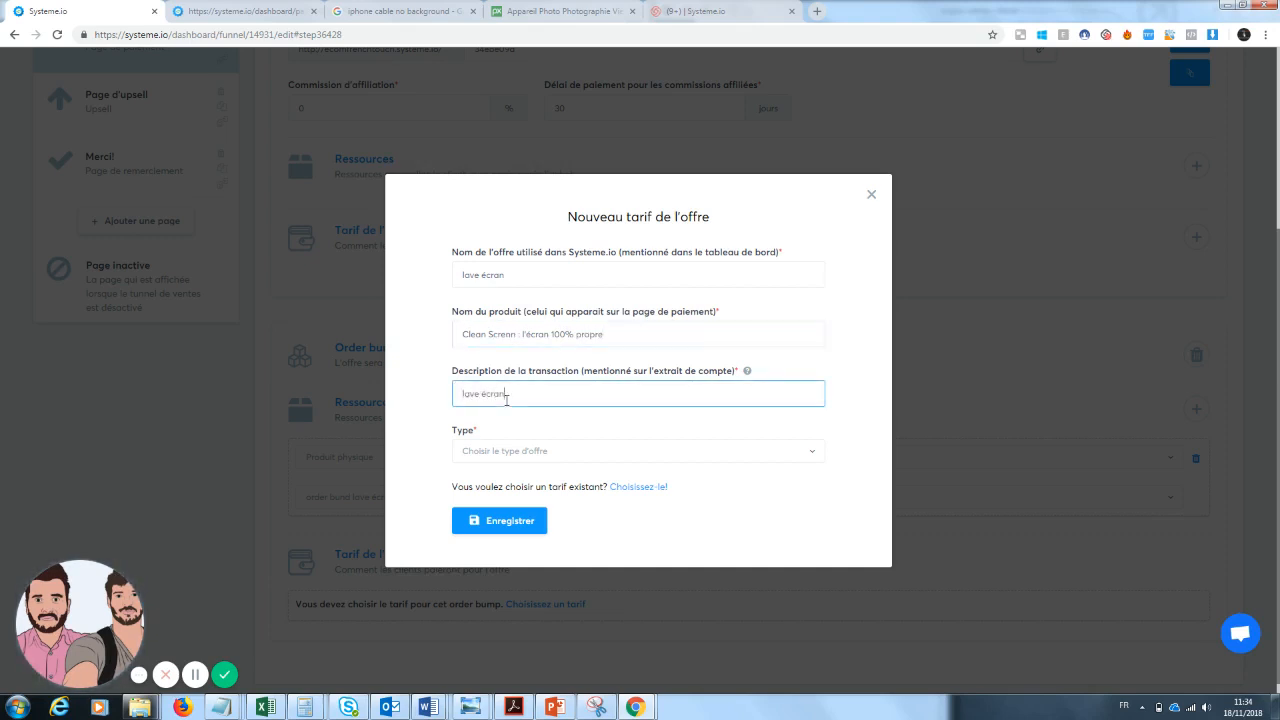
click(502, 459)
click(500, 497)
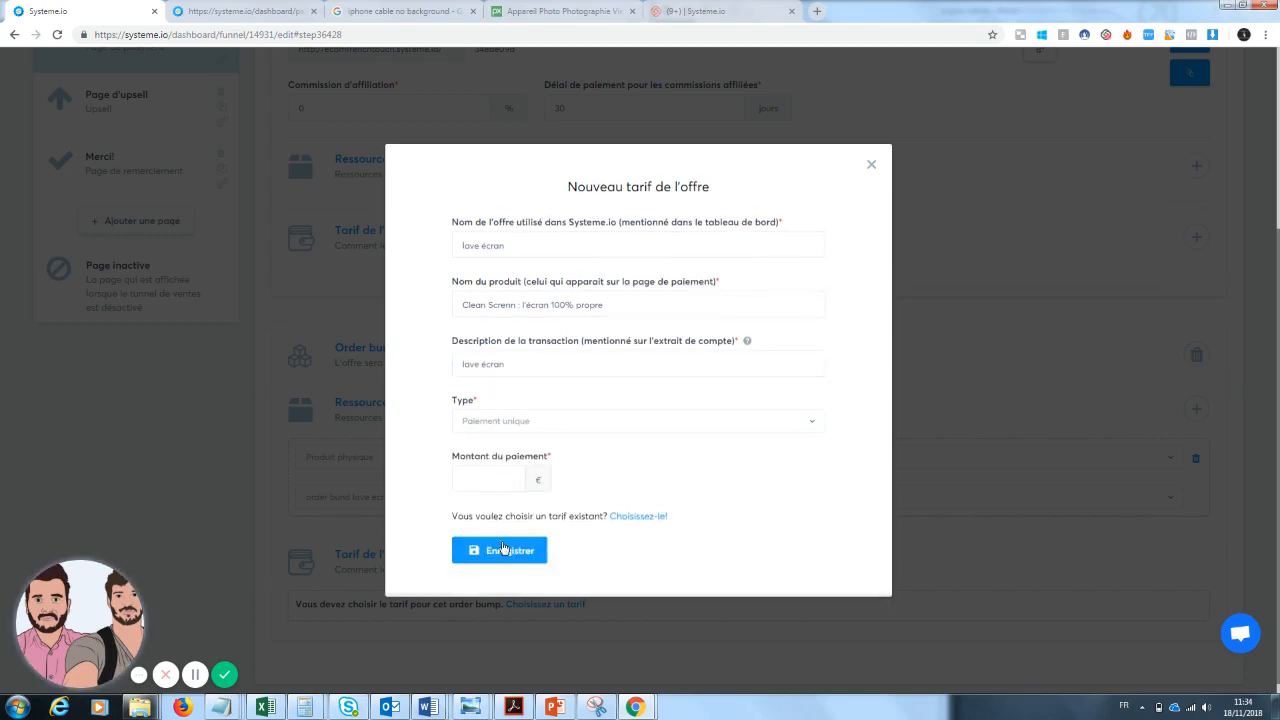
click(486, 482)
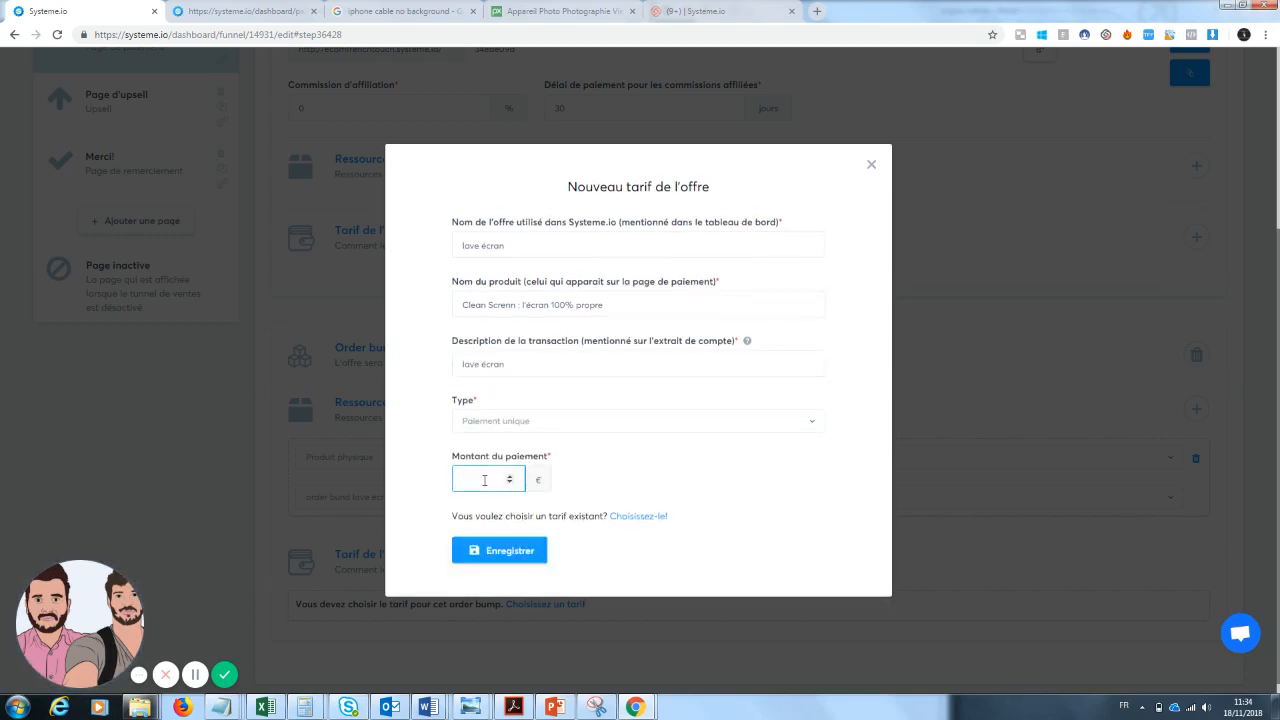
text(10)
click(500, 550)
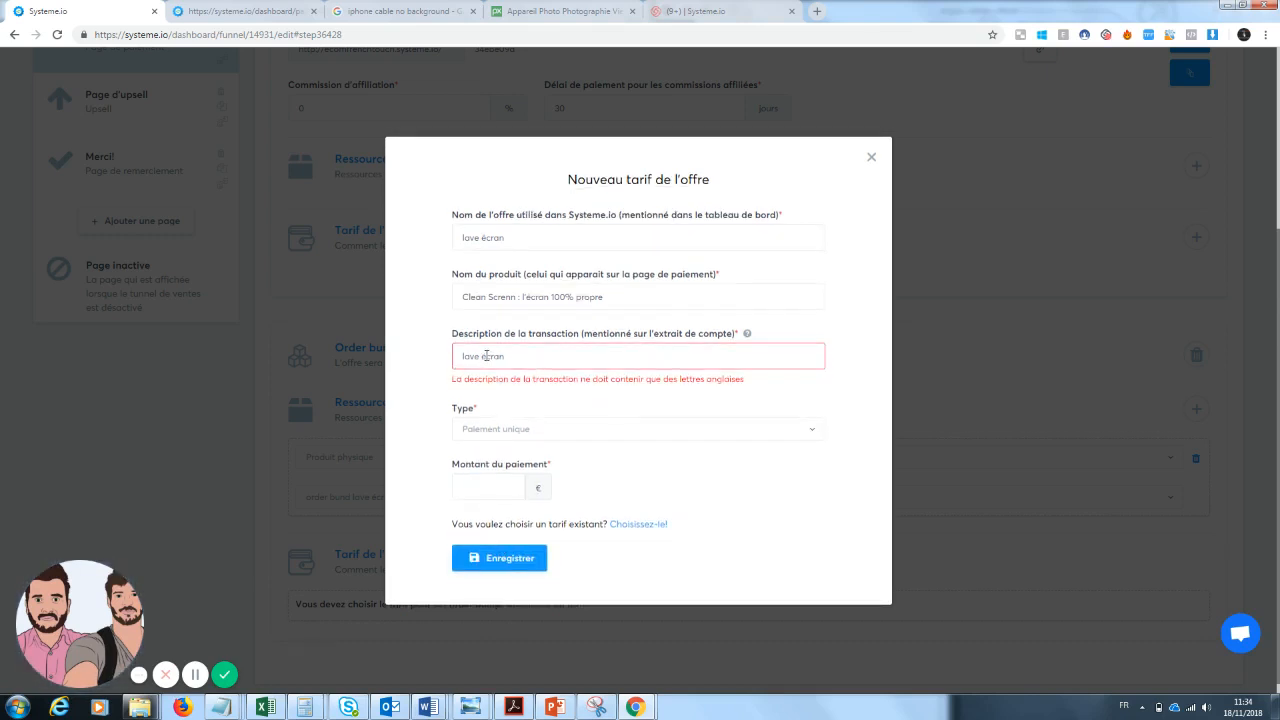
- Correct the transaction description to English letters only, save the order bump price, and save the payment page step
key(Tab)
click(517, 561)
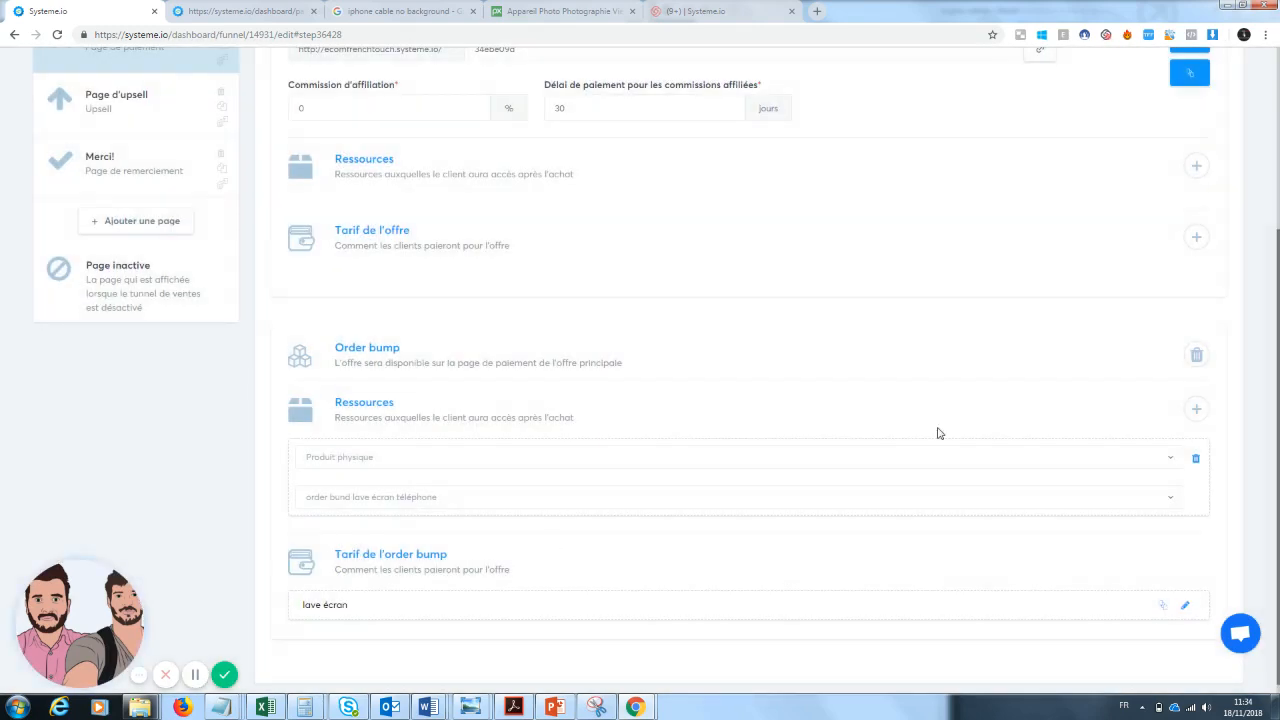
drag(1276, 447, 1278, 312)
click(1189, 231)
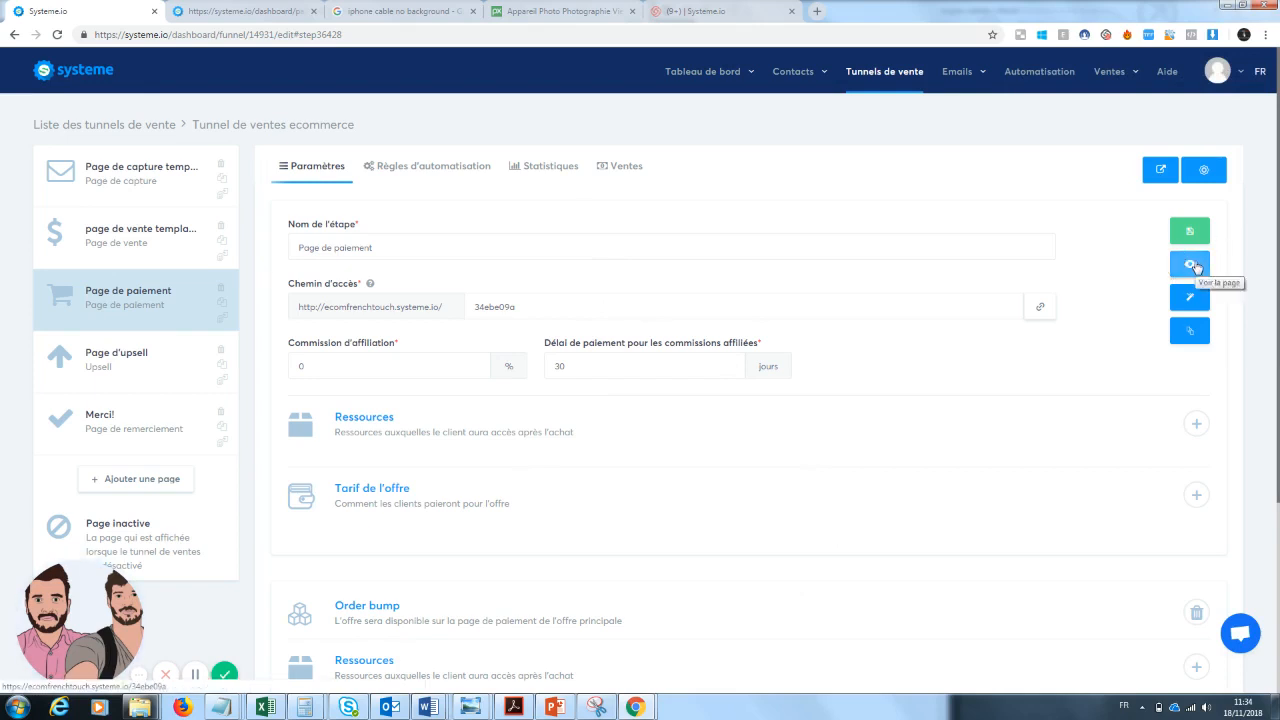
- Preview the live payment page and examine its form, product, payment and order bump sections
click(1196, 266)
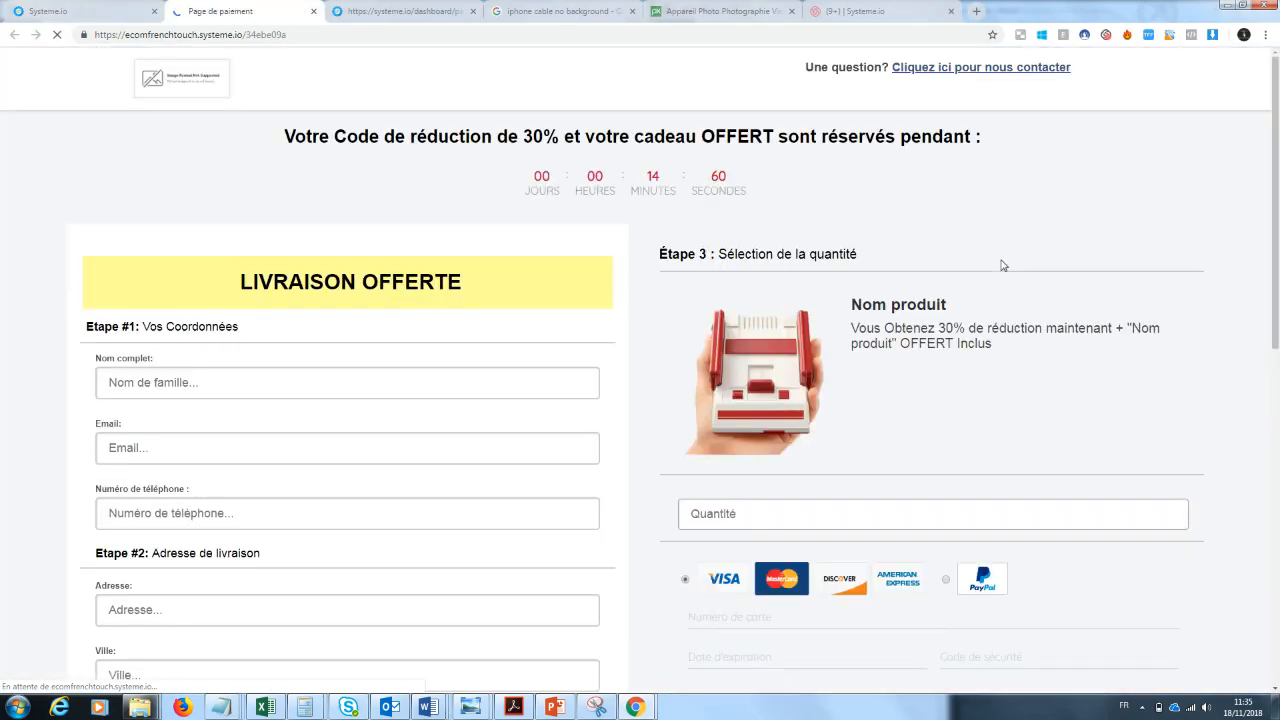
scroll(1277, 178, down, 1)
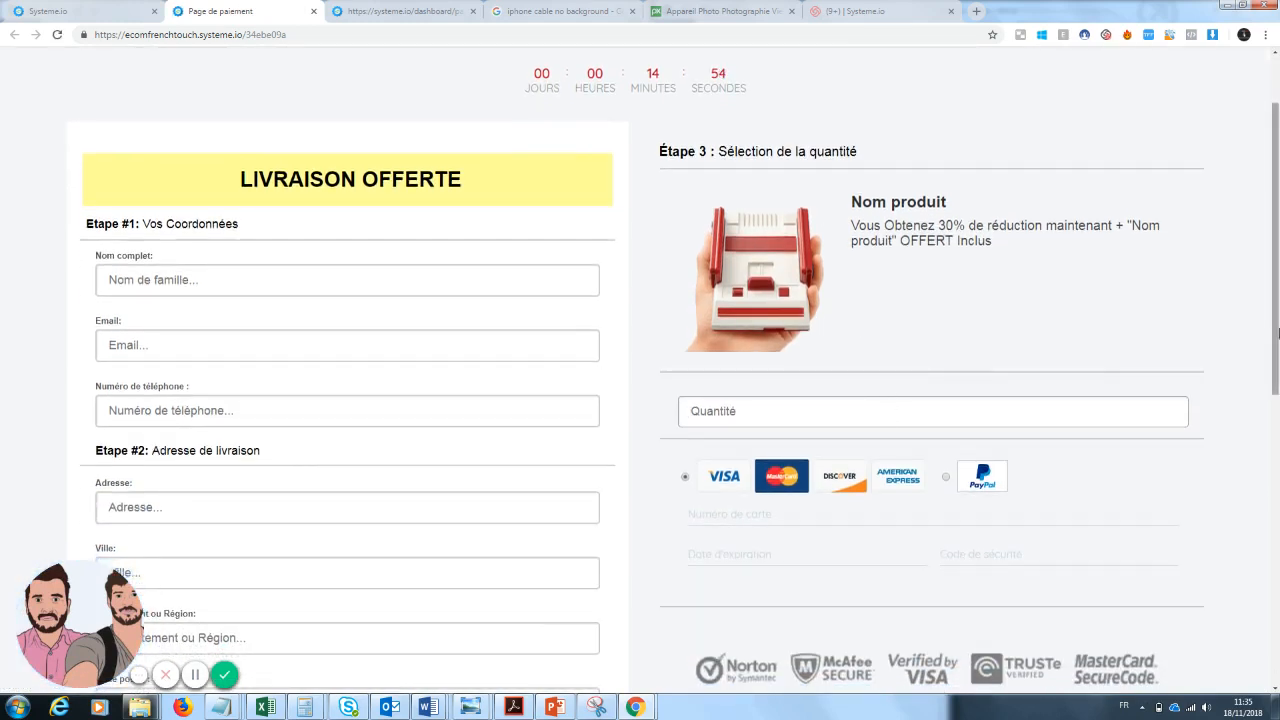
drag(1277, 354, 1278, 409)
scroll(952, 460, down, 1)
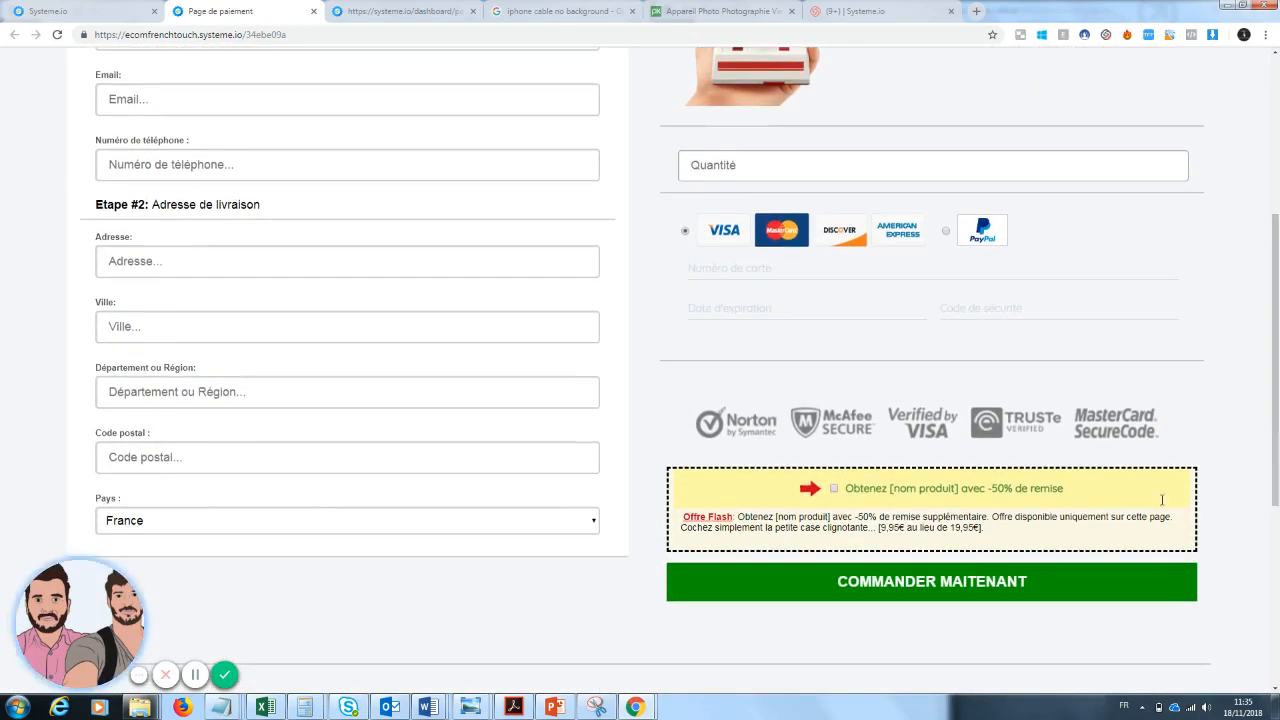
drag(1276, 482, 1276, 318)
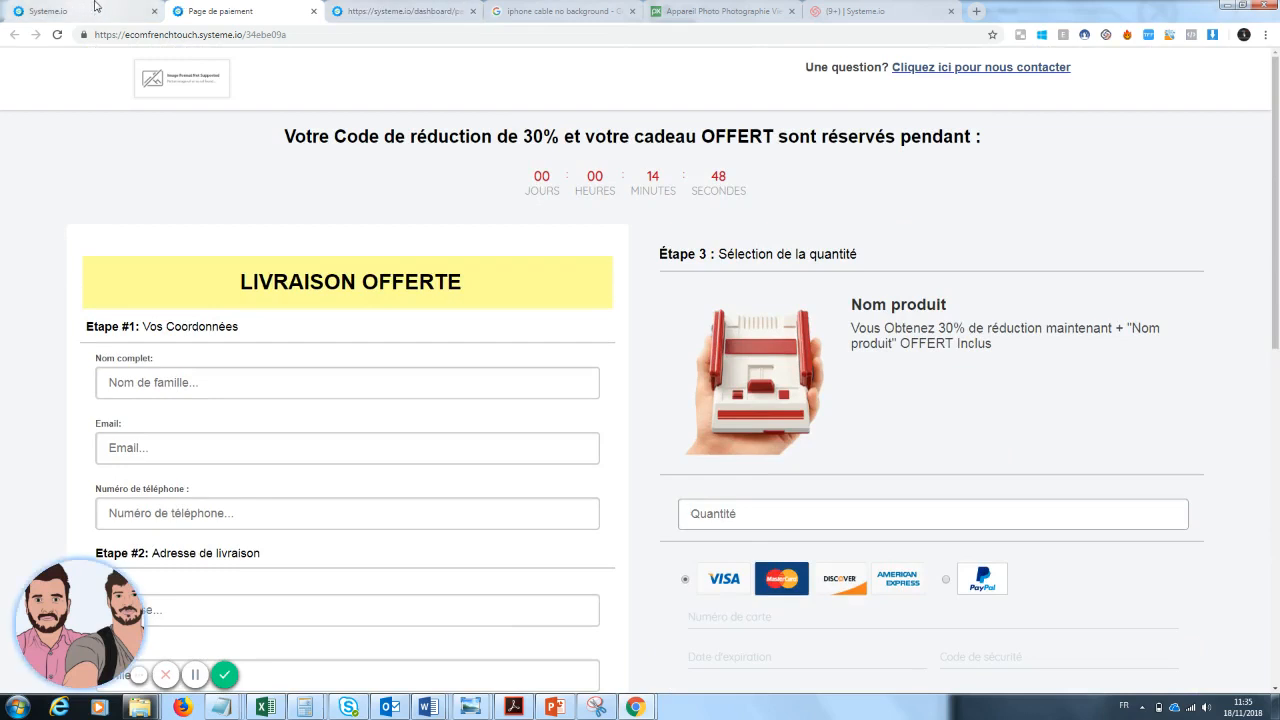
- Open the payment page in the editor and remove "et votre cadeau OFFERT" from the headline above the countdown
click(86, 14)
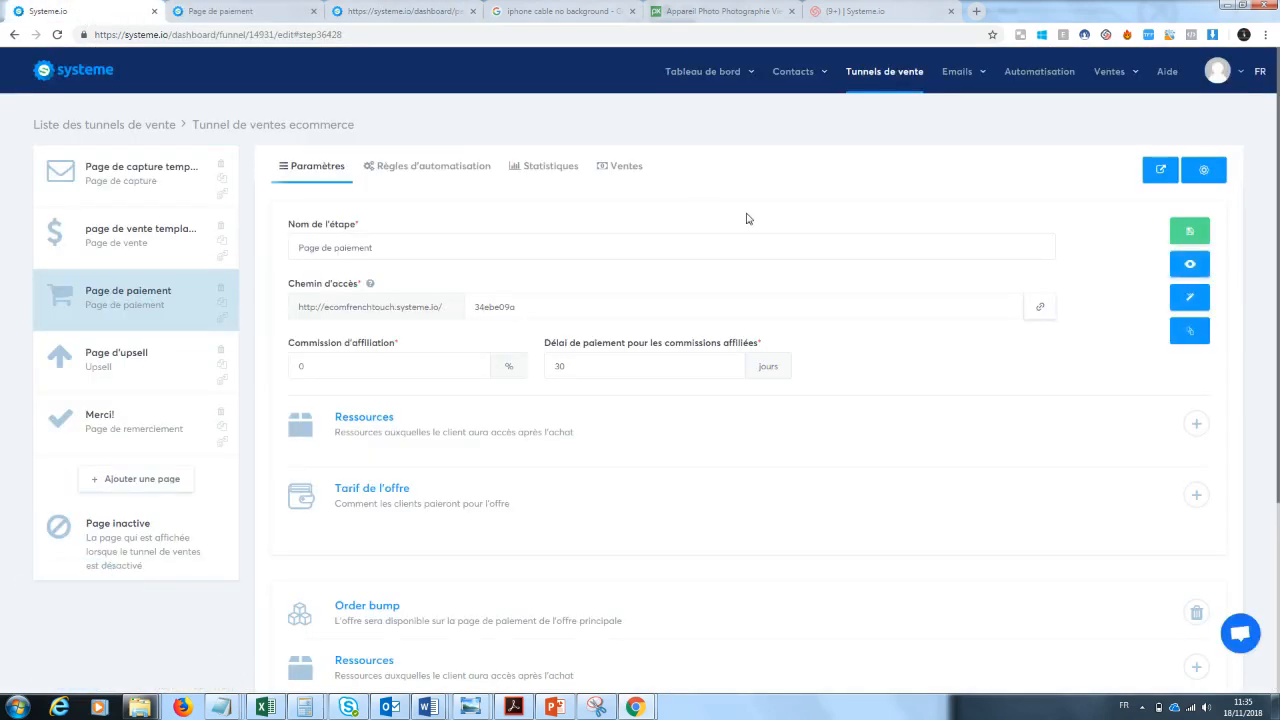
click(1201, 308)
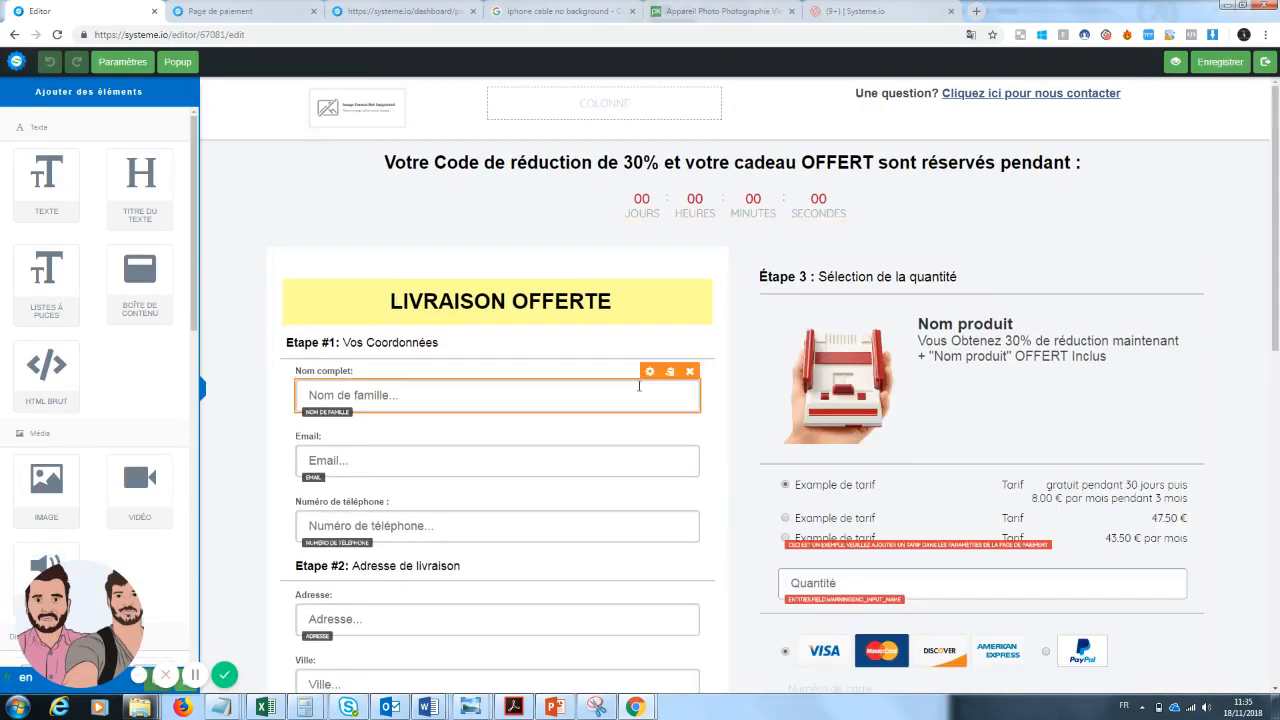
click(688, 160)
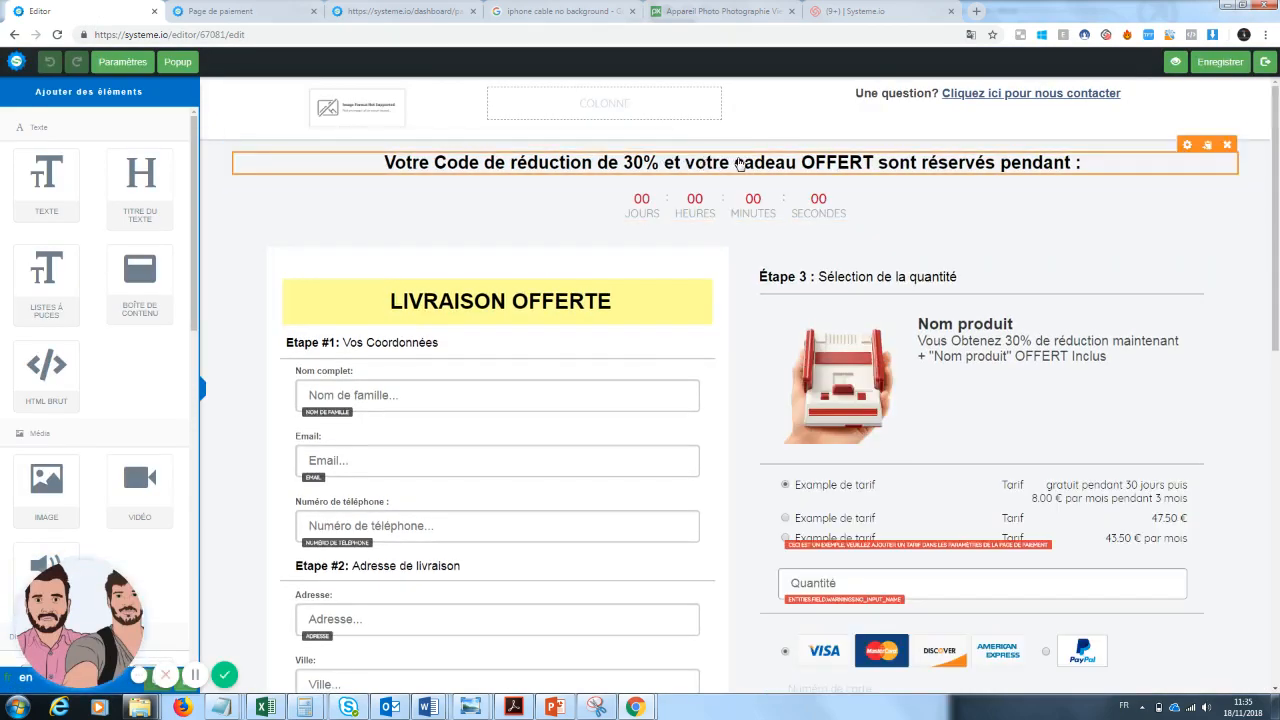
click(830, 174)
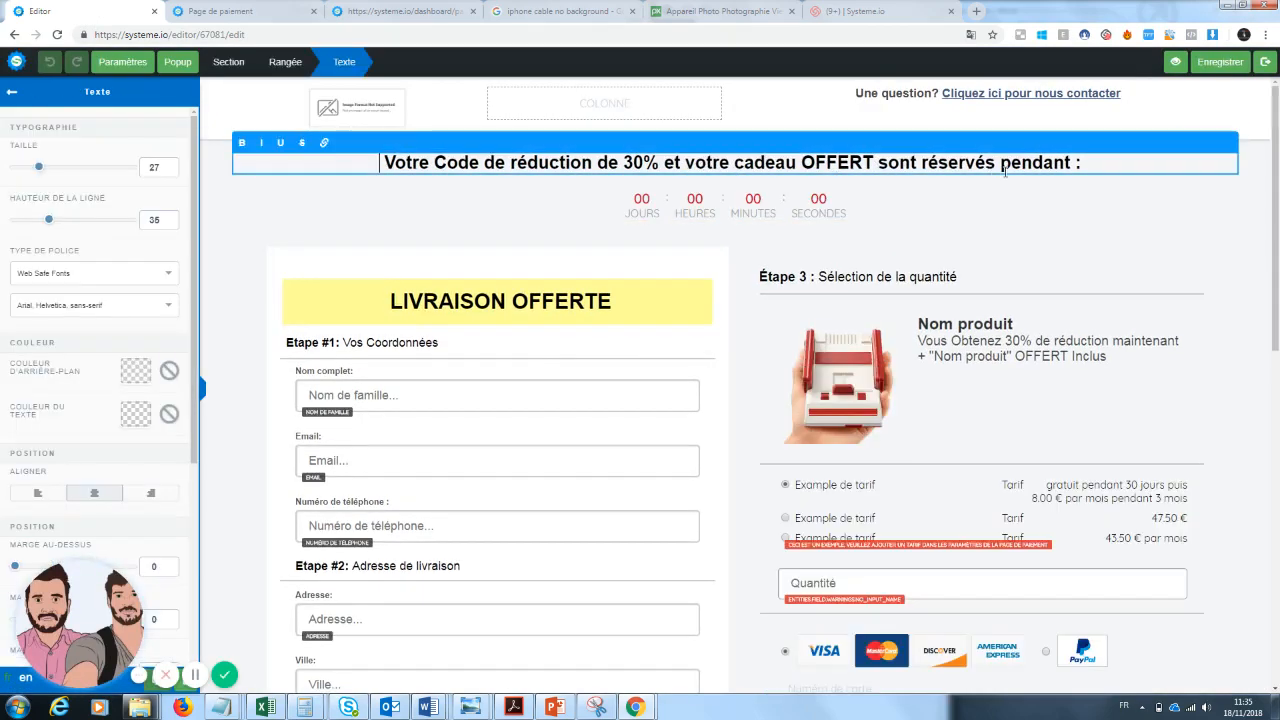
drag(877, 163, 681, 162)
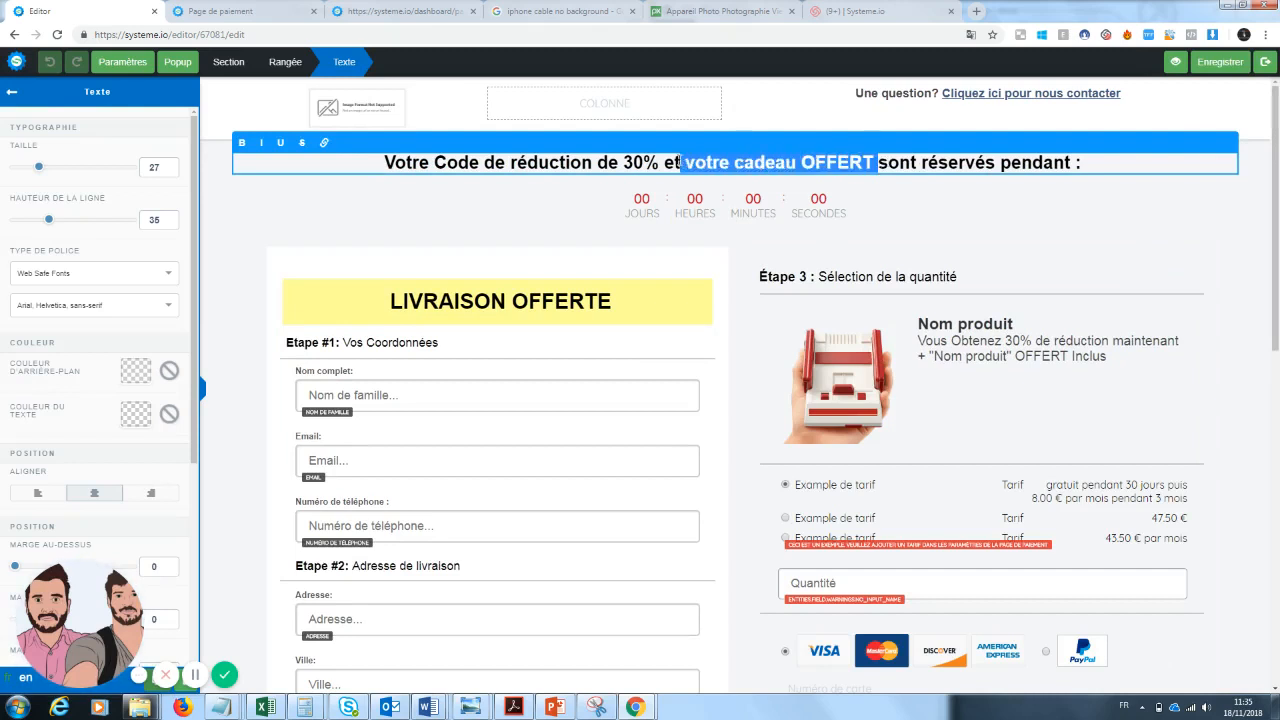
key(BackSpace)
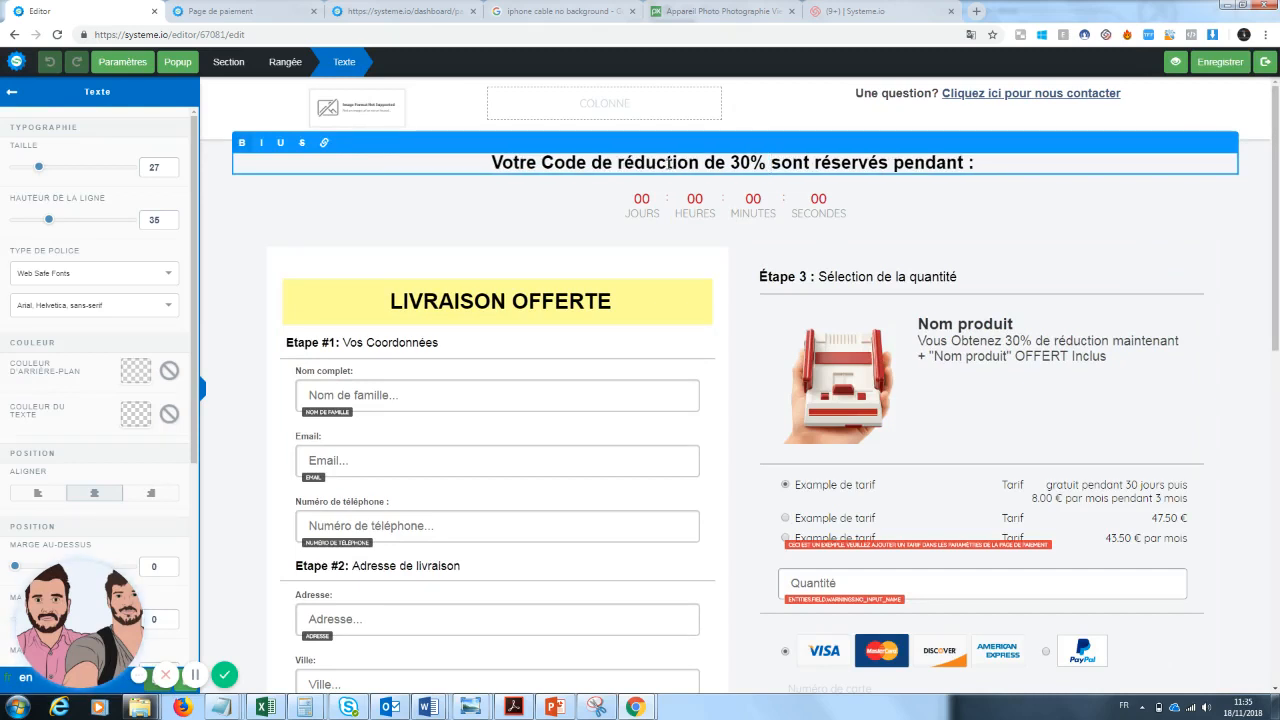
- Replace "sont" with "est" in the discount code headline
click(724, 160)
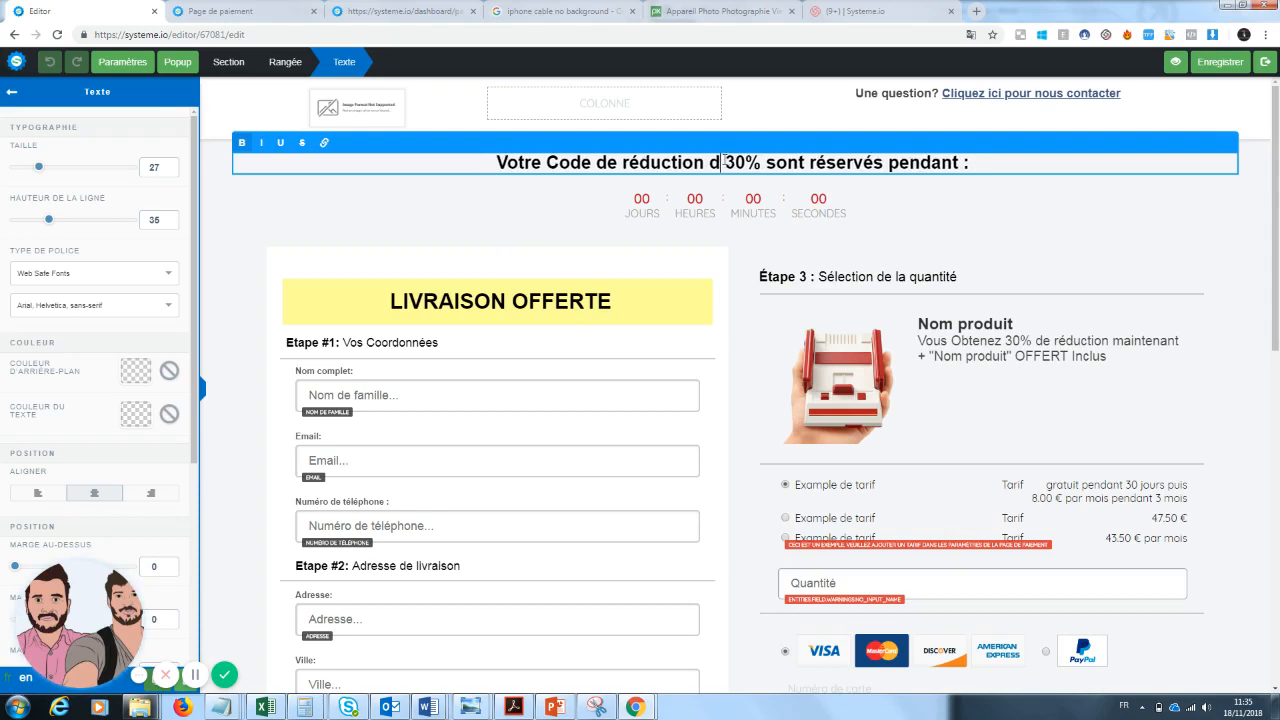
drag(811, 162, 783, 162)
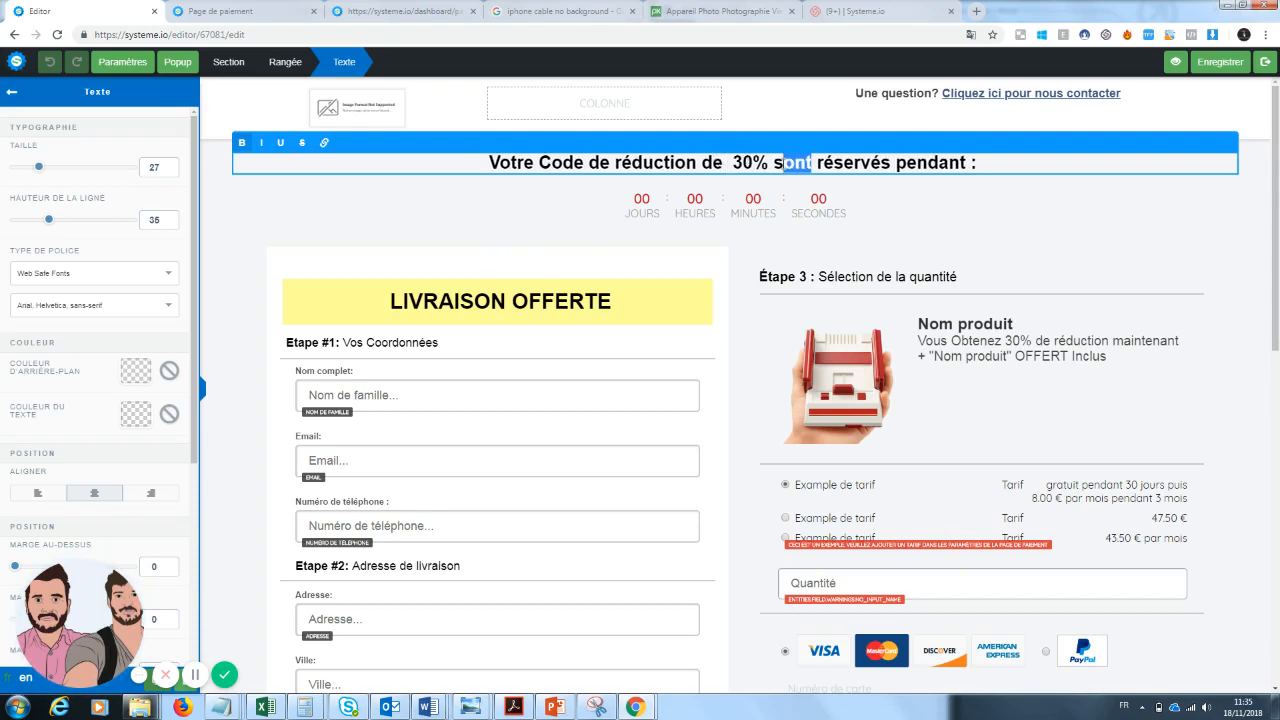
text(est)
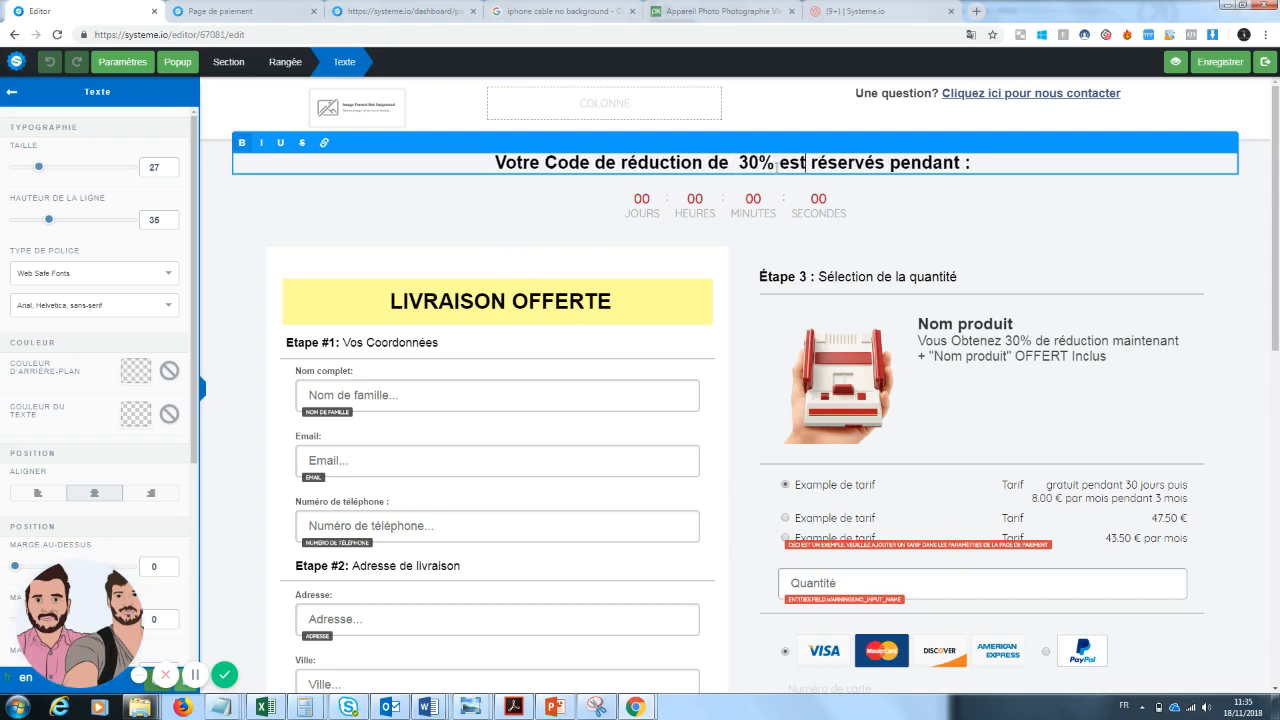
- Correct "réservés" to "réservé" in the discount code headline above the countdown
click(882, 162)
key(BackSpace)
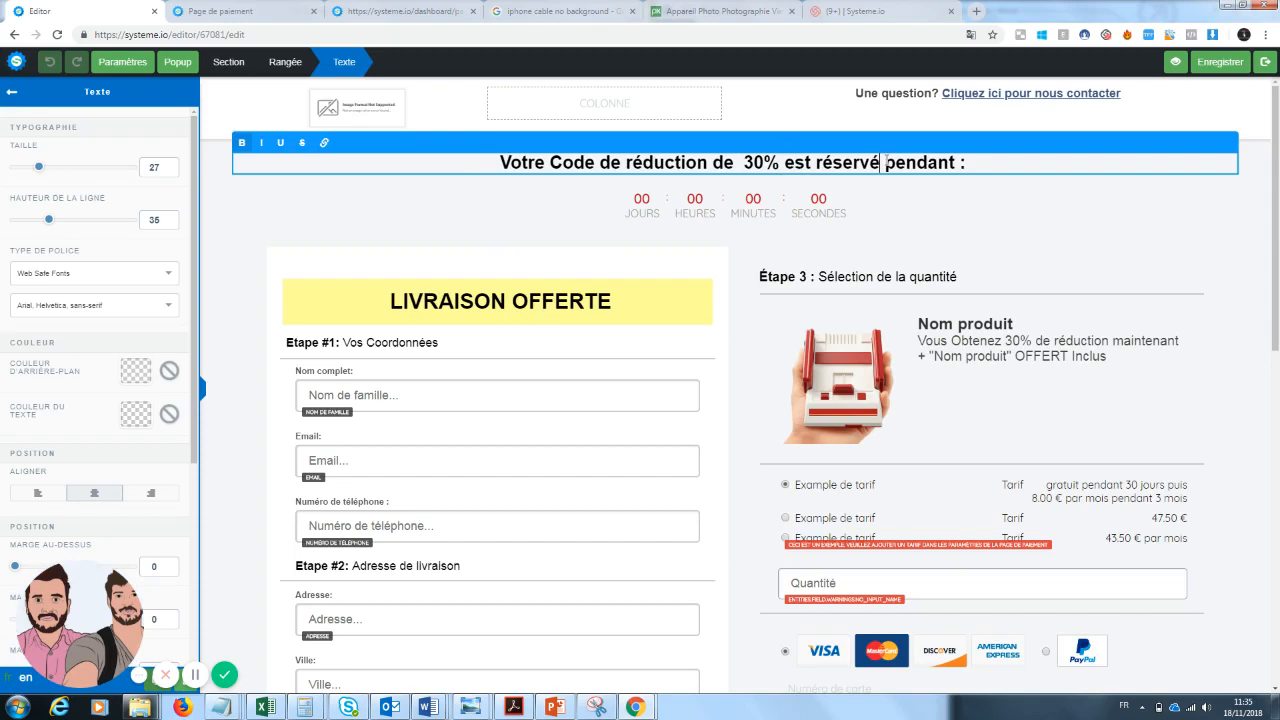
click(1079, 269)
- Renumber the "Sélection de la quantité" heading from step 3 to "Étape 2"
scroll(1277, 243, down, 1)
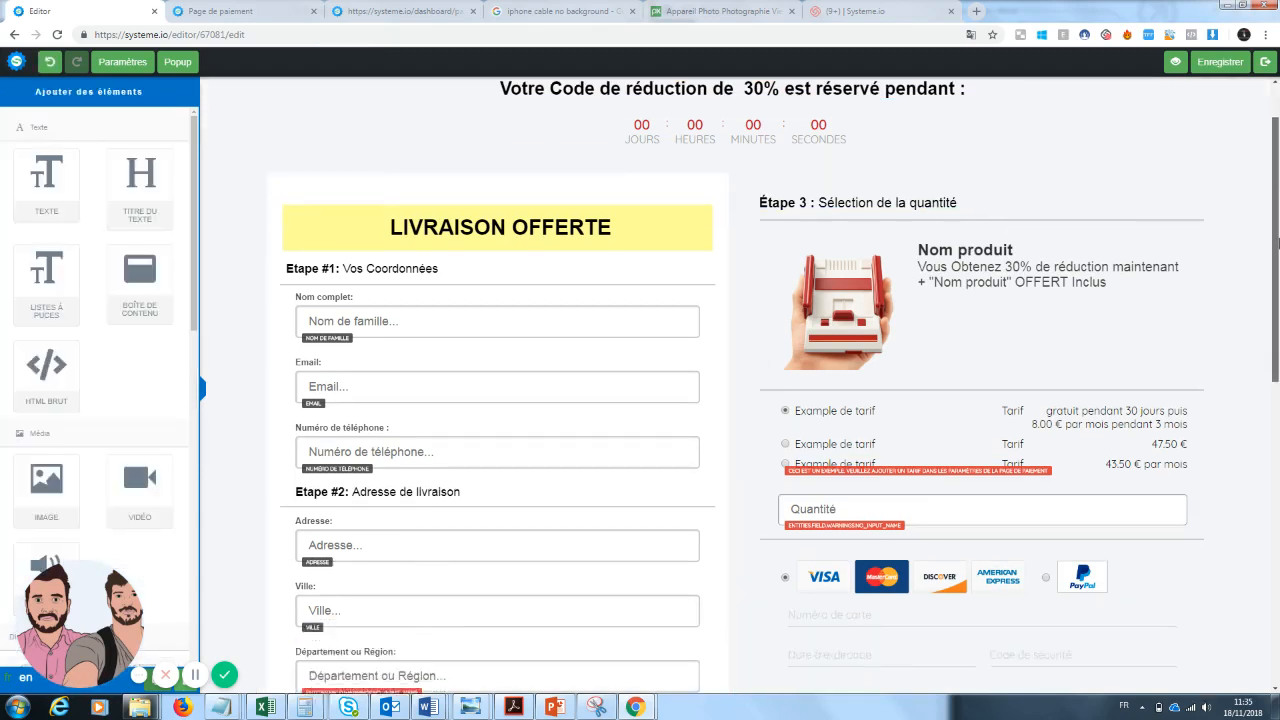
scroll(1277, 243, down, 3)
scroll(1277, 236, up, 3)
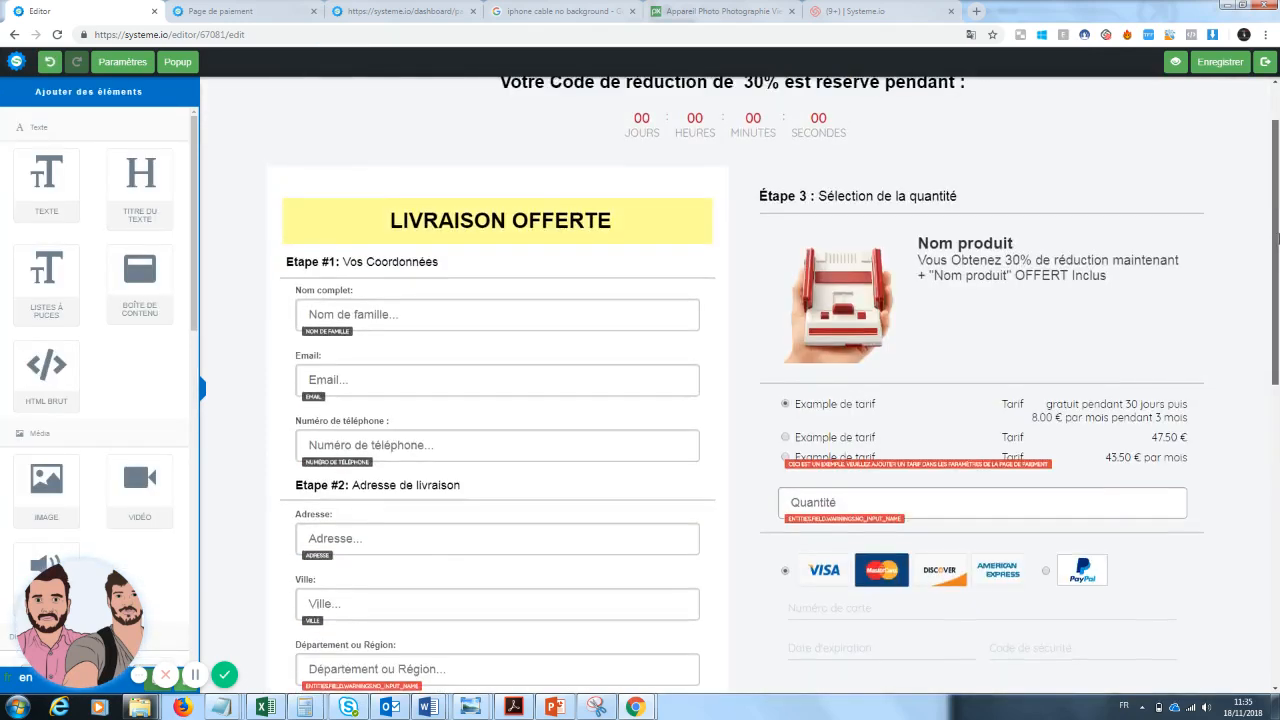
mouse_move(1277, 238)
mouse_down()
mouse_move(1277, 450)
mouse_move(1277, 250)
mouse_up()
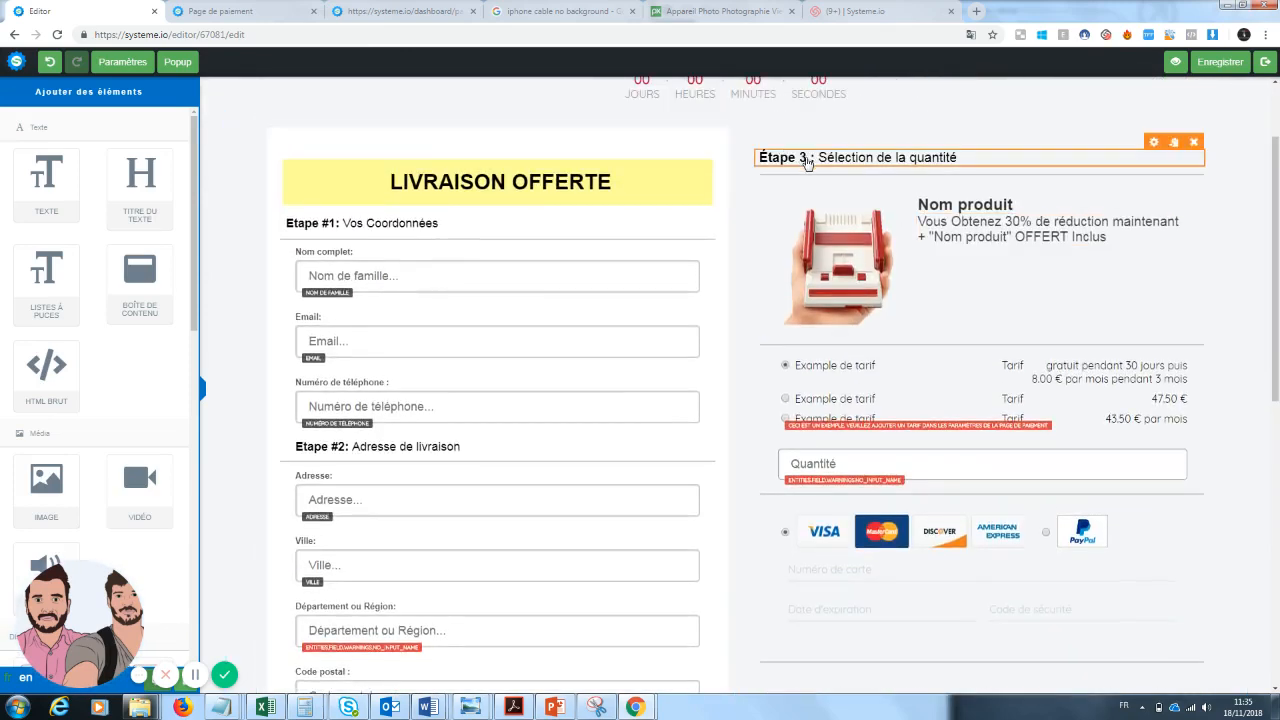
click(807, 161)
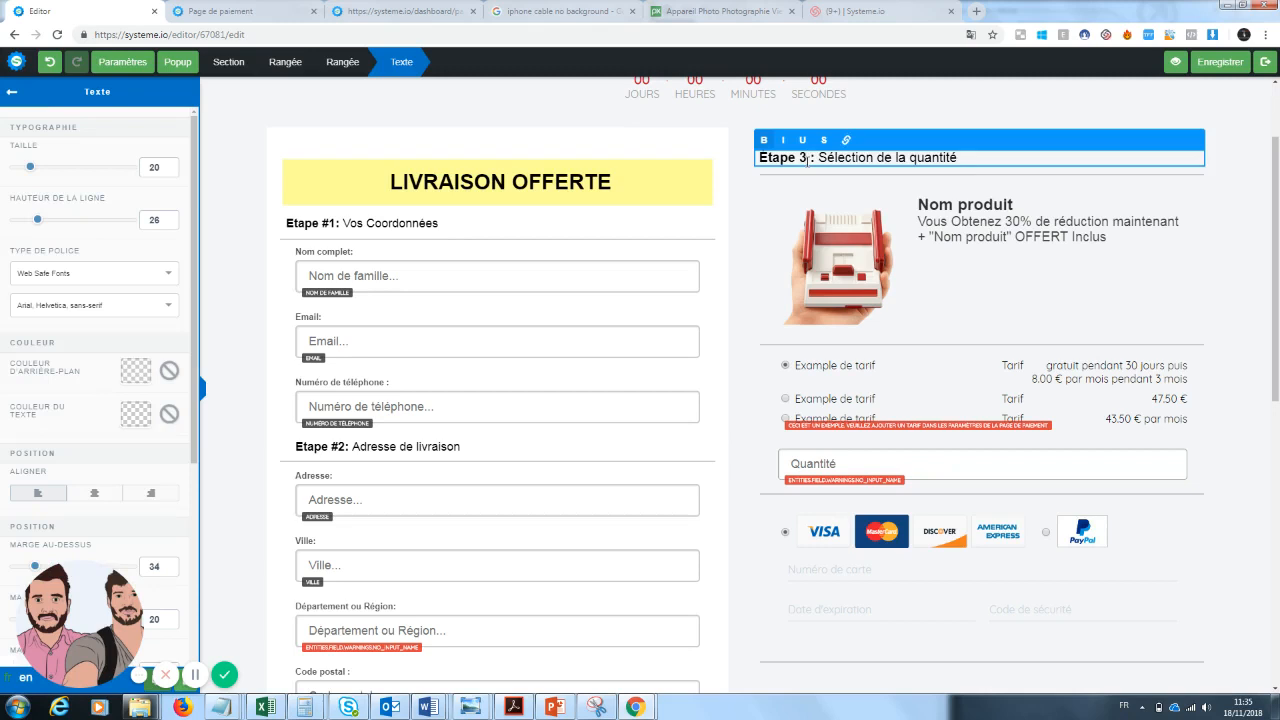
key(BackSpace)
text(2)
click(1038, 307)
- Replace the hand.png product image with the black and orange smartphone lens picture from the uploaded images
click(853, 189)
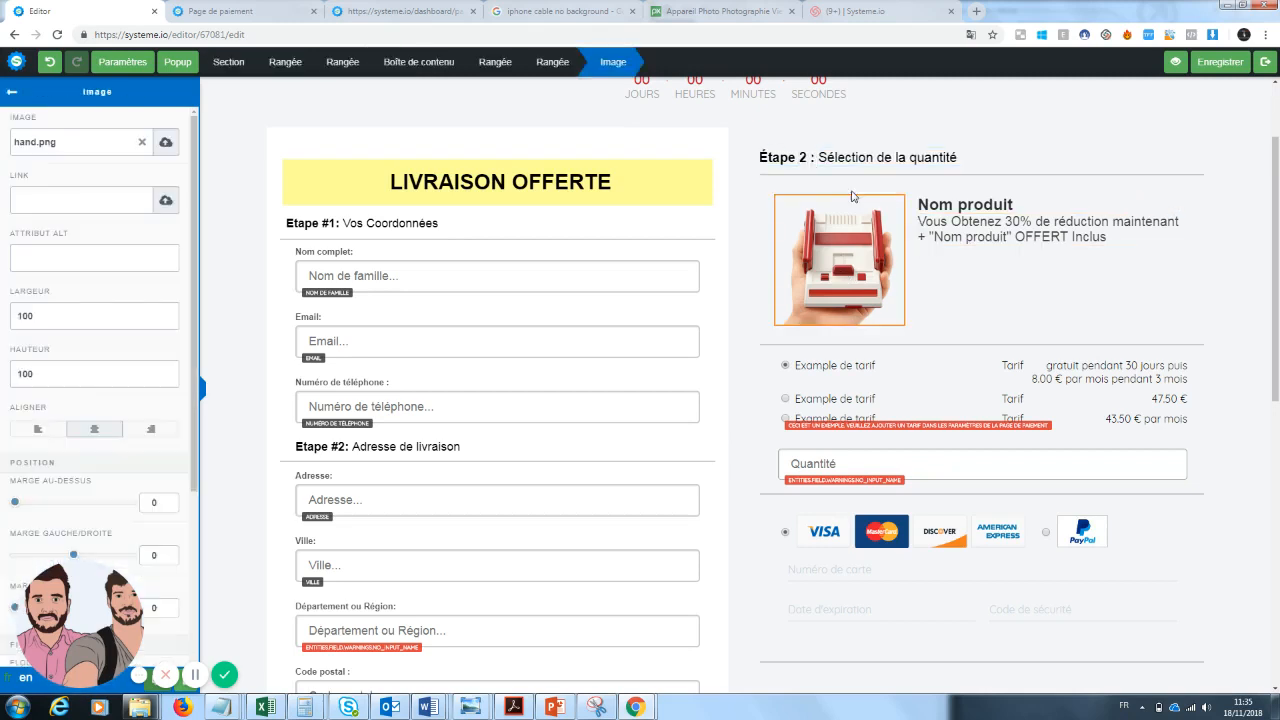
click(143, 148)
click(166, 148)
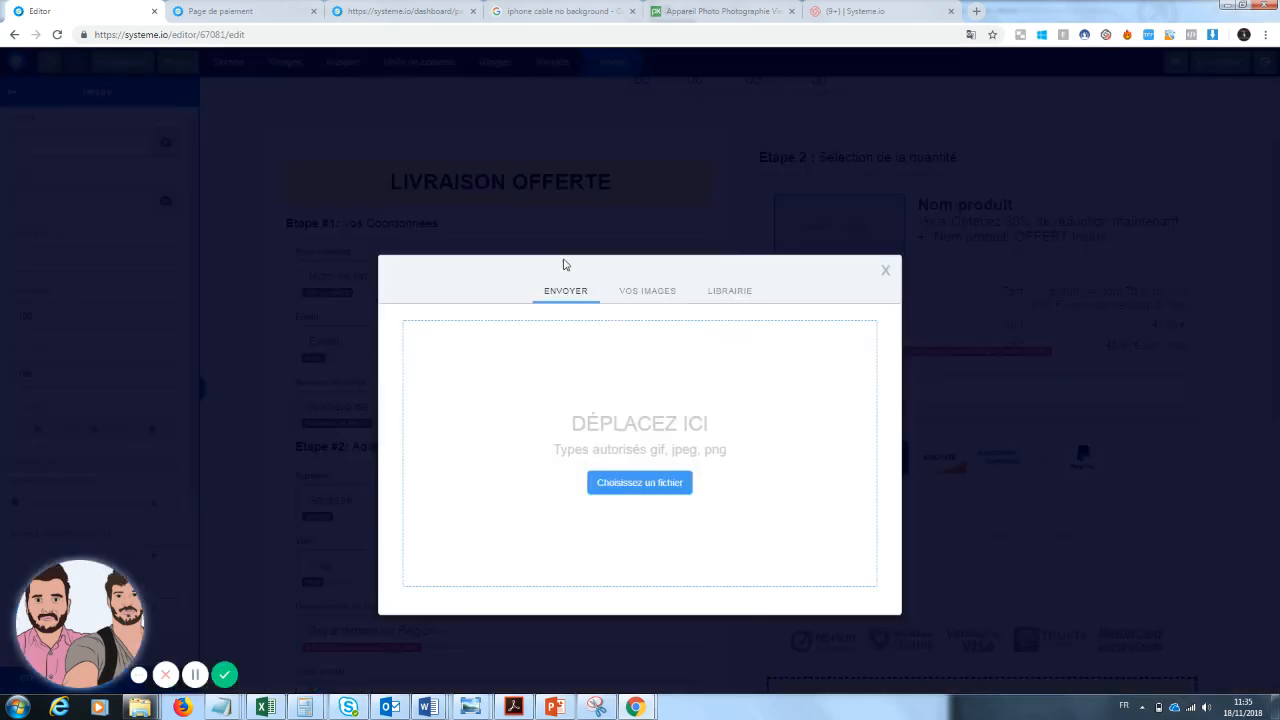
click(634, 292)
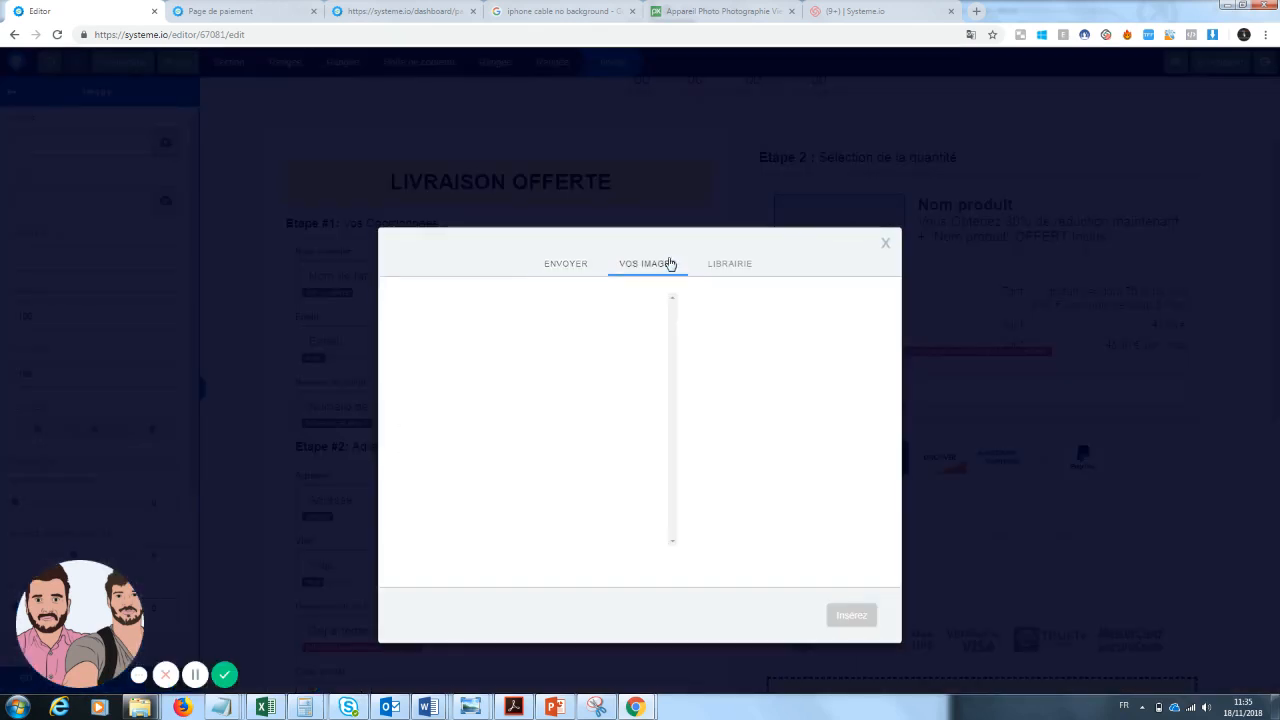
click(728, 265)
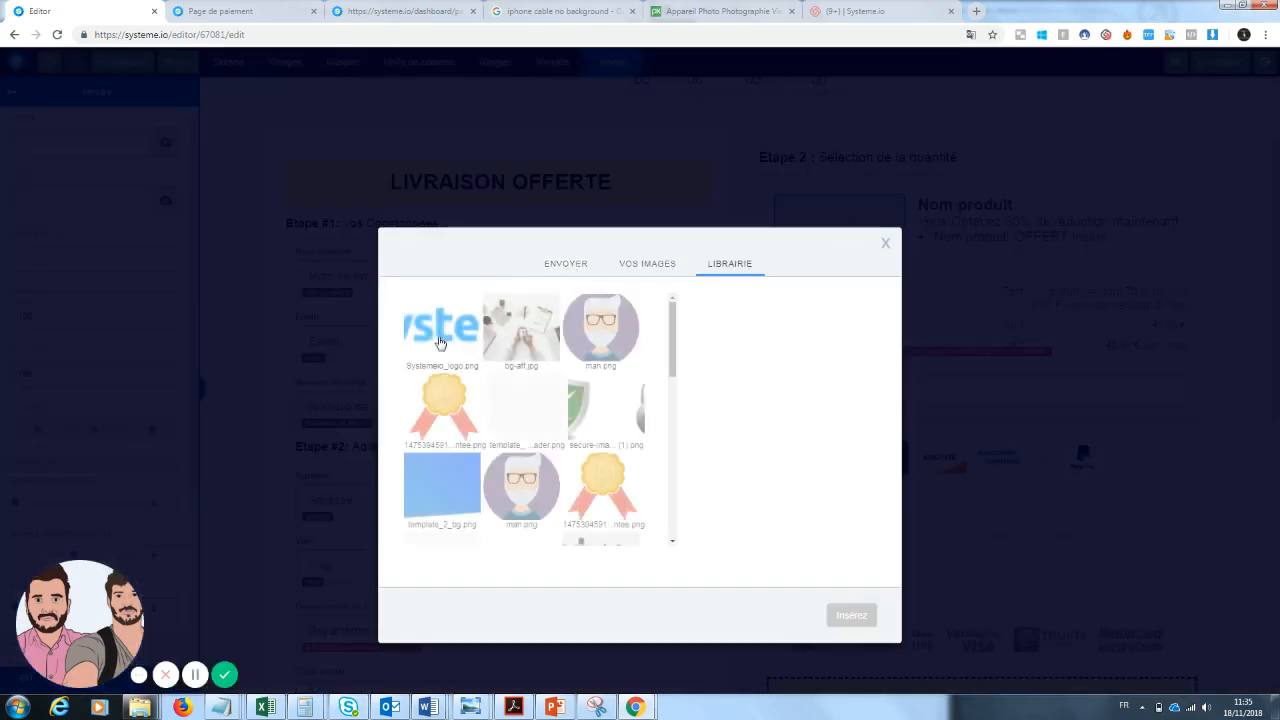
click(655, 263)
click(581, 272)
click(652, 276)
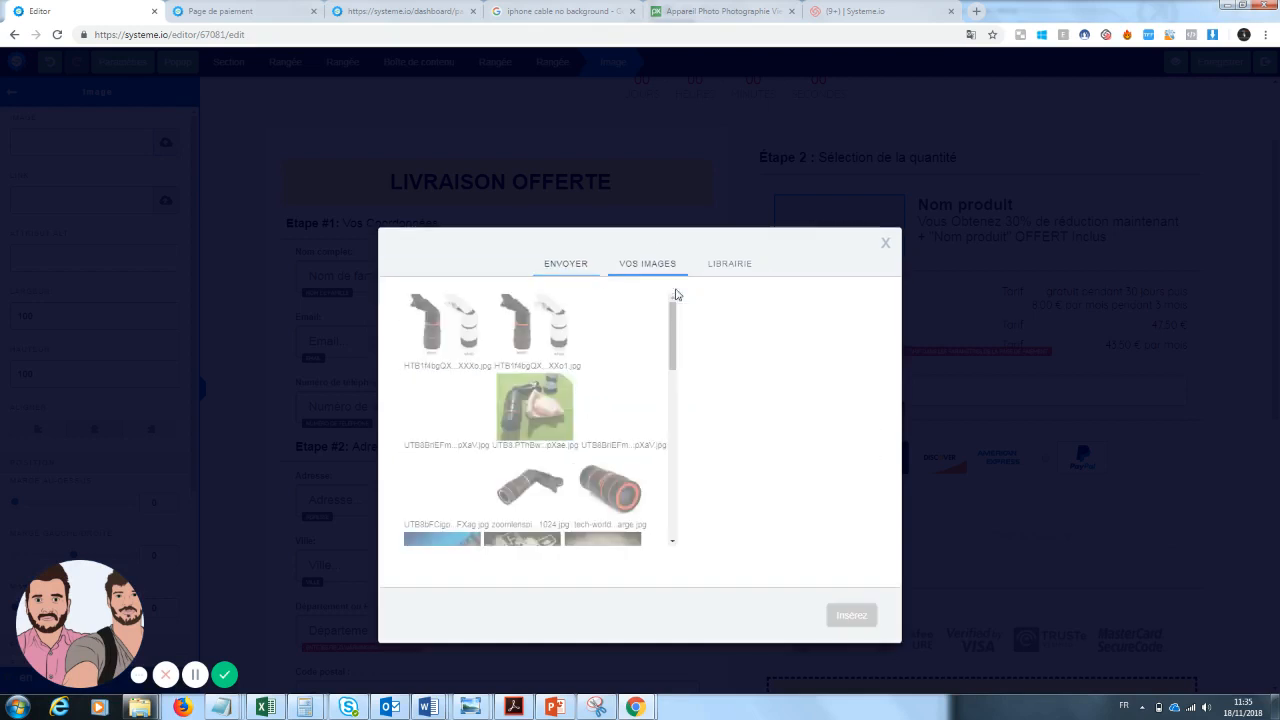
click(622, 508)
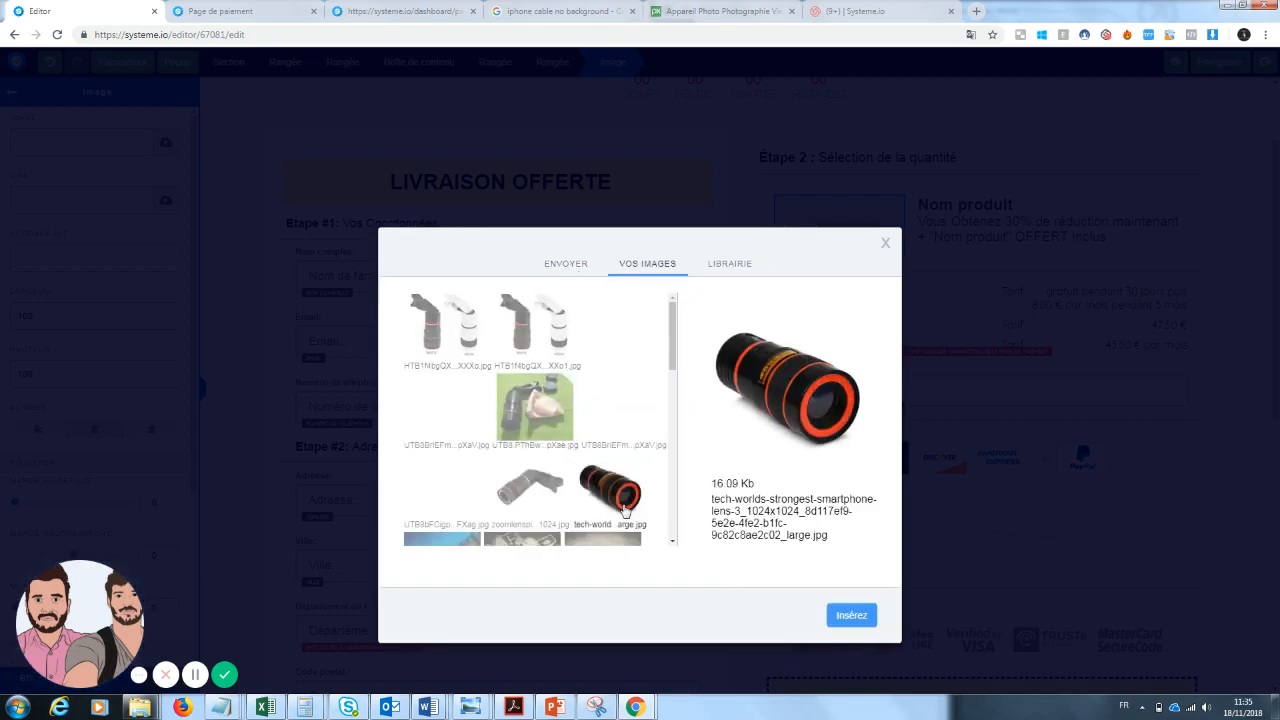
click(849, 616)
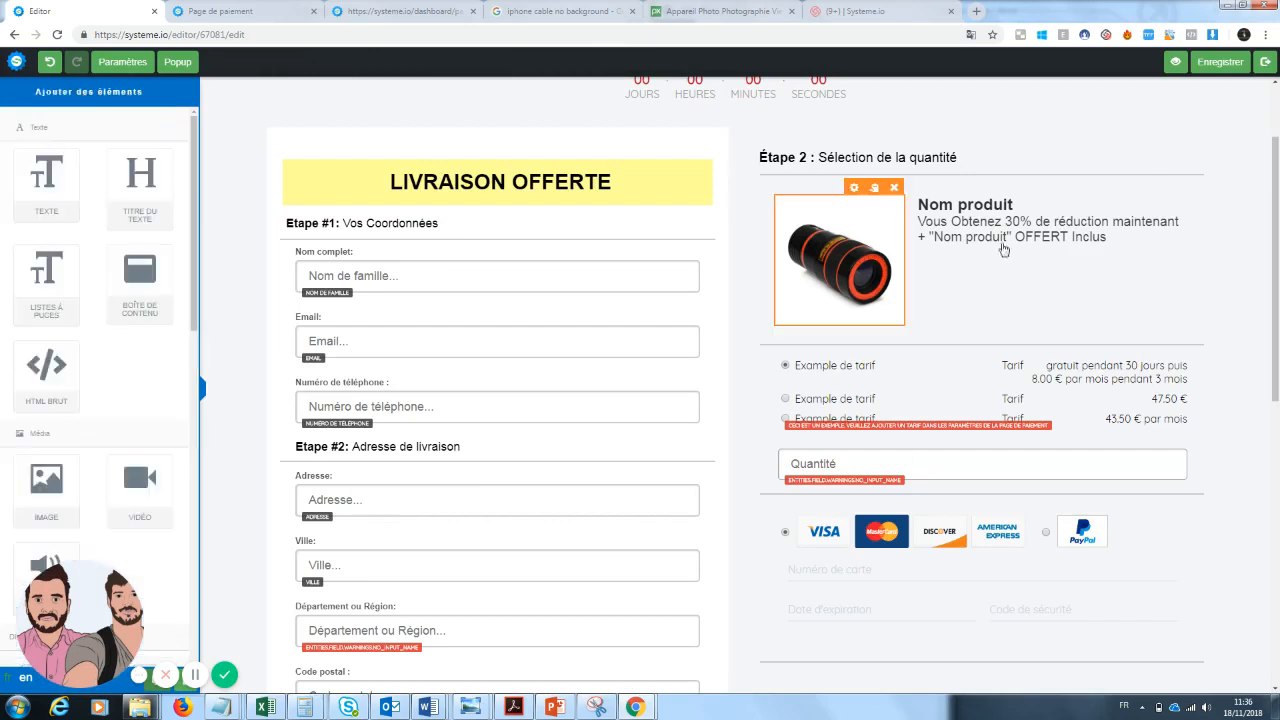
- Replace the "Nom produit" title beside the product image with "Zoom Pro"
click(1021, 206)
drag(1021, 206, 936, 205)
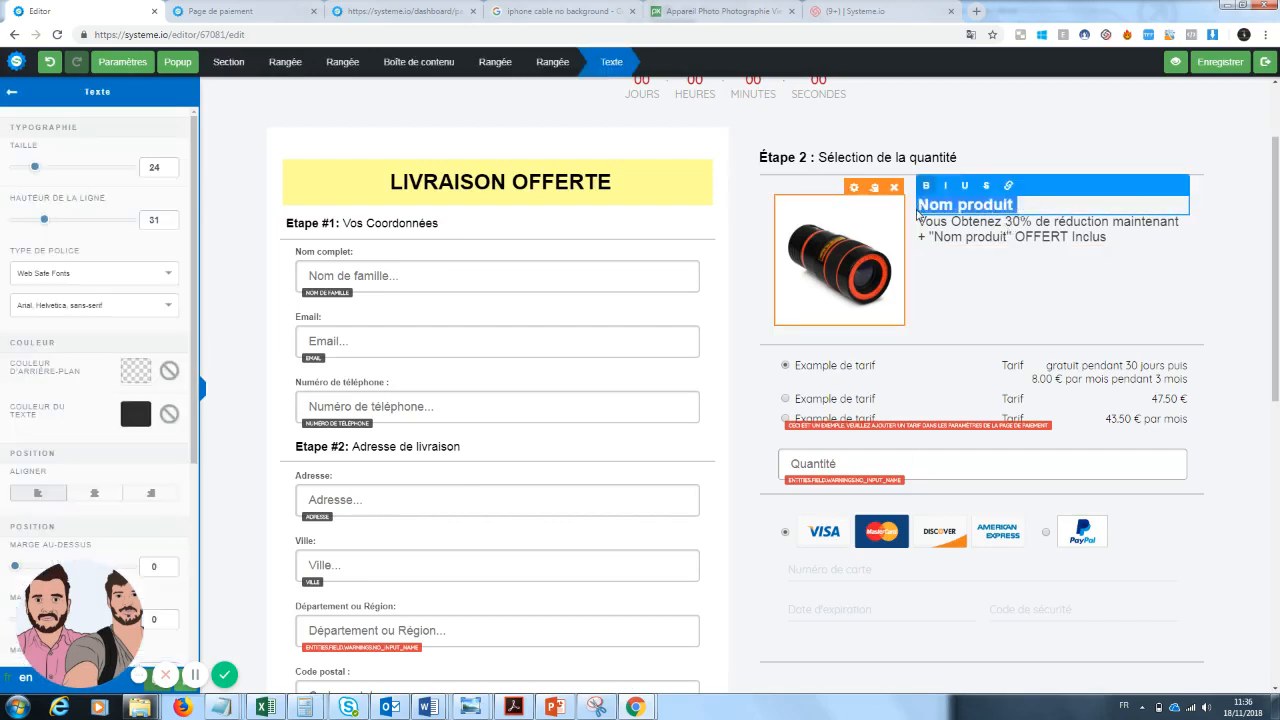
text(Zoom Pro)
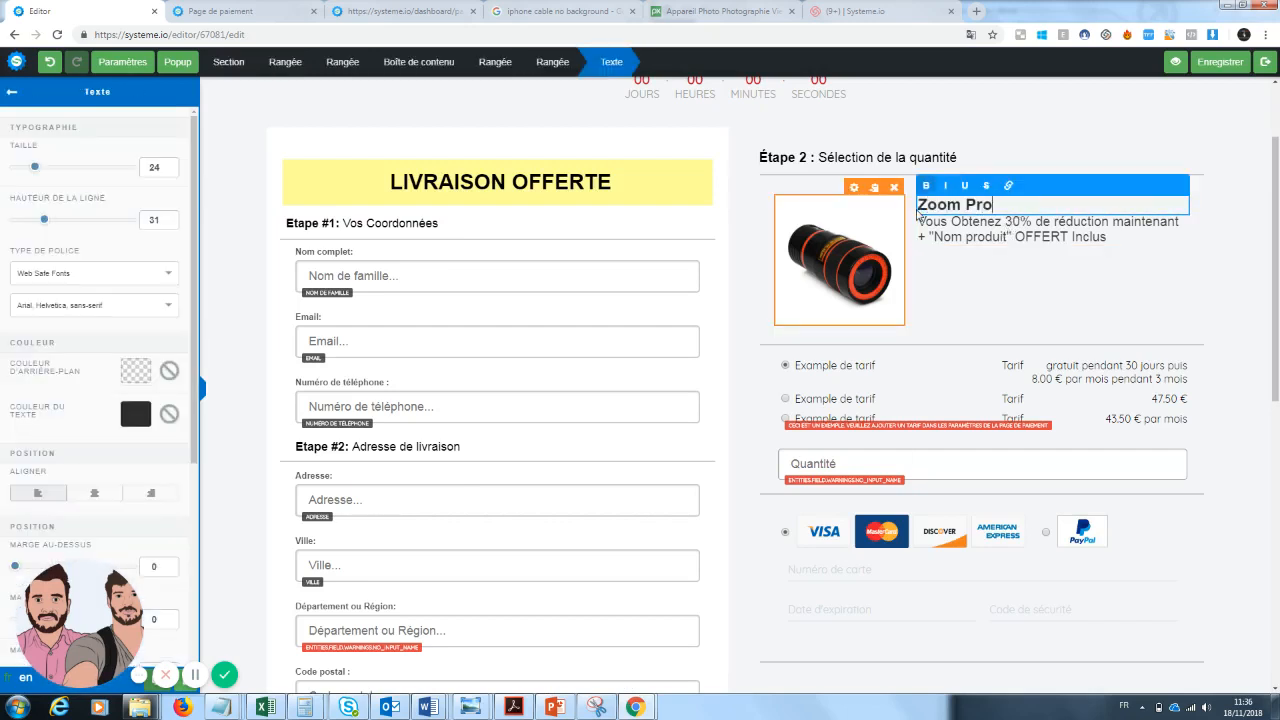
key(Escape)
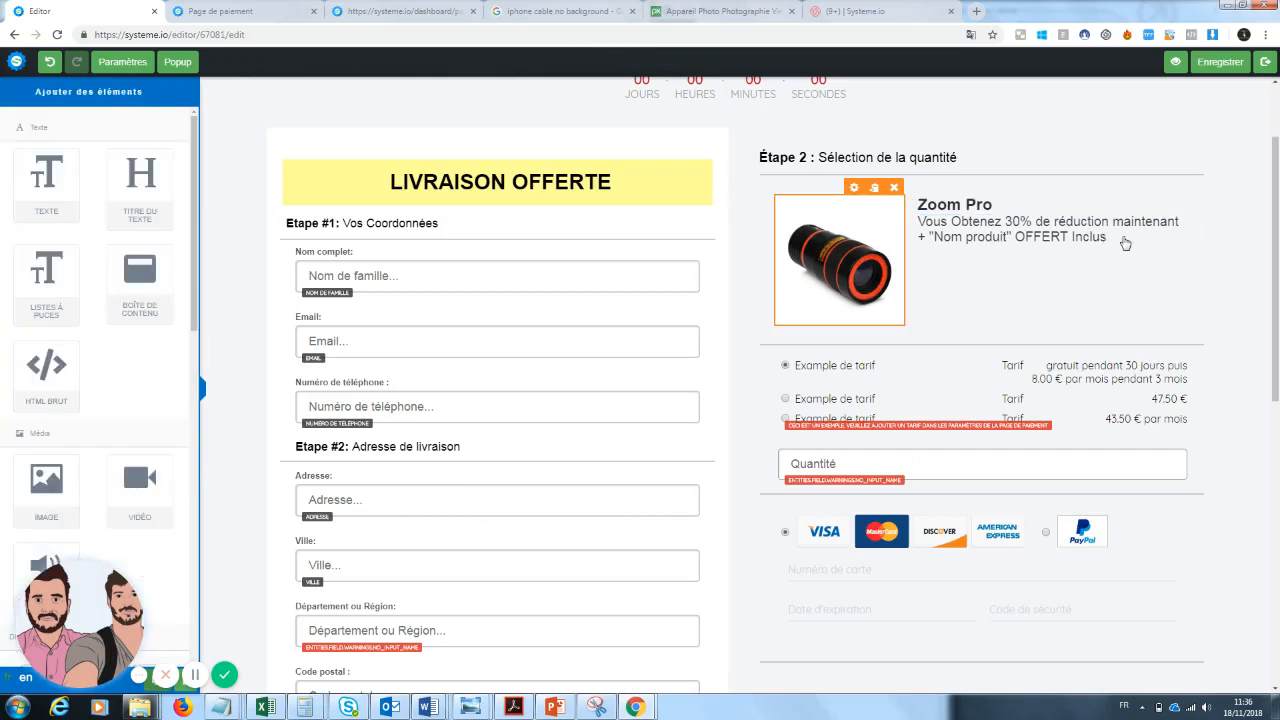
- Replace the "Nom produit" OFFERT Inclus wording in the product description with "une garantie de 30 jours"
click(1110, 237)
drag(1108, 237, 932, 238)
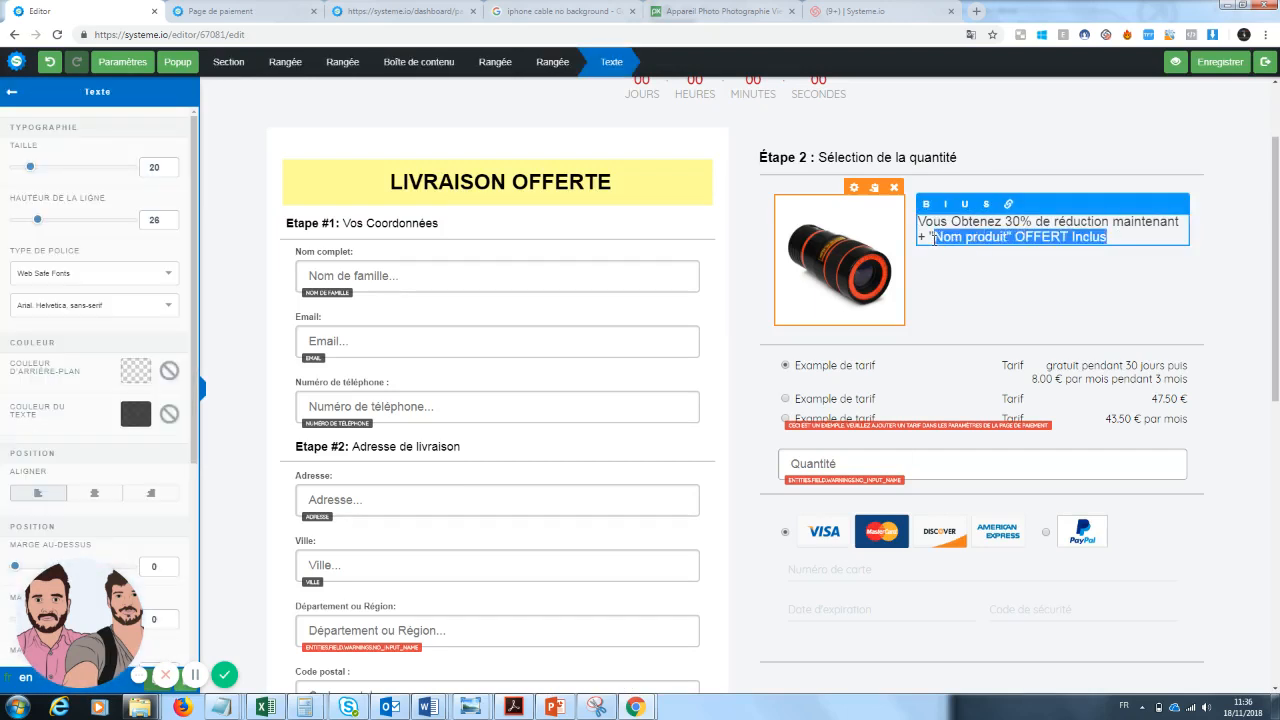
key(BackSpace)
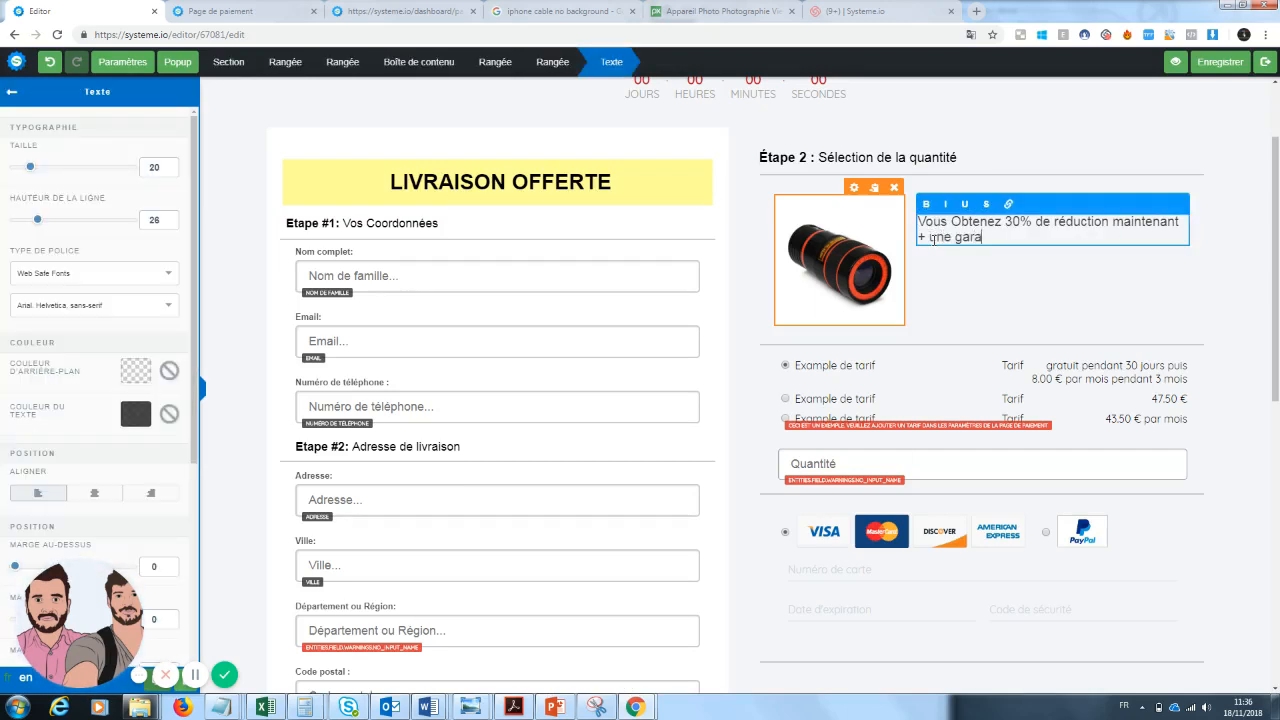
text(une garantie de 30 jours)
click(985, 316)
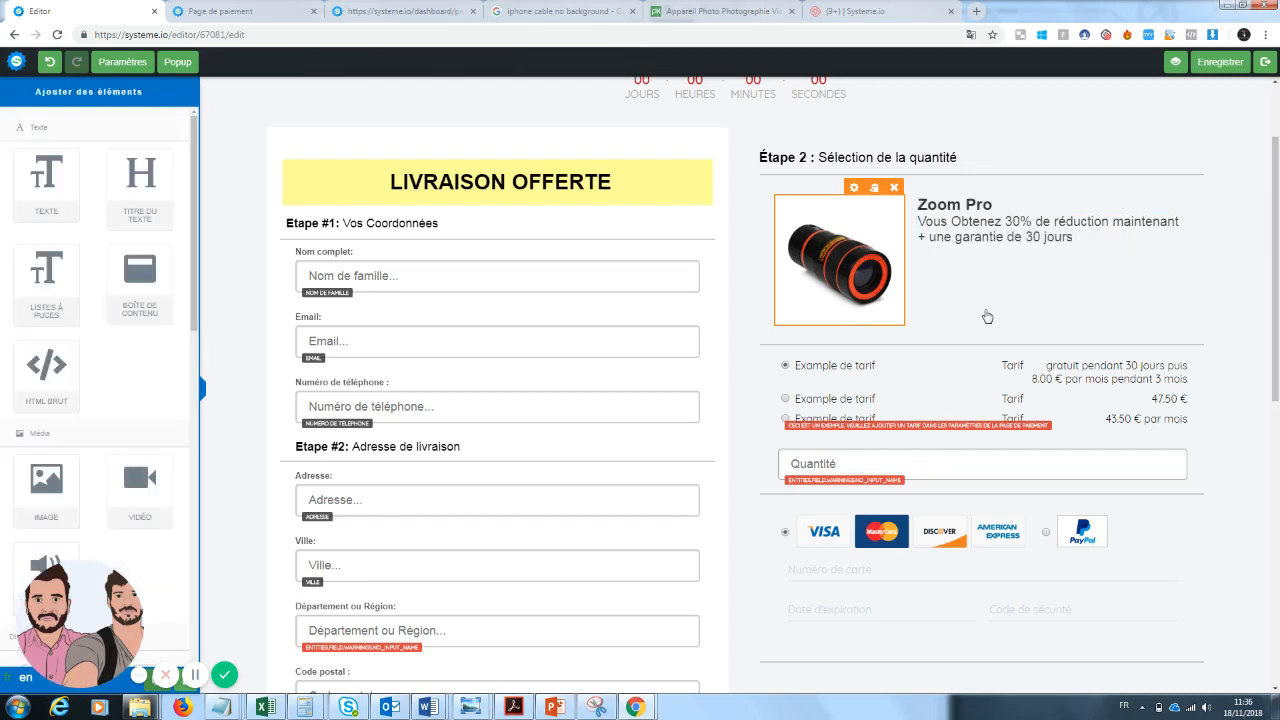
scroll(1277, 316, down, 1)
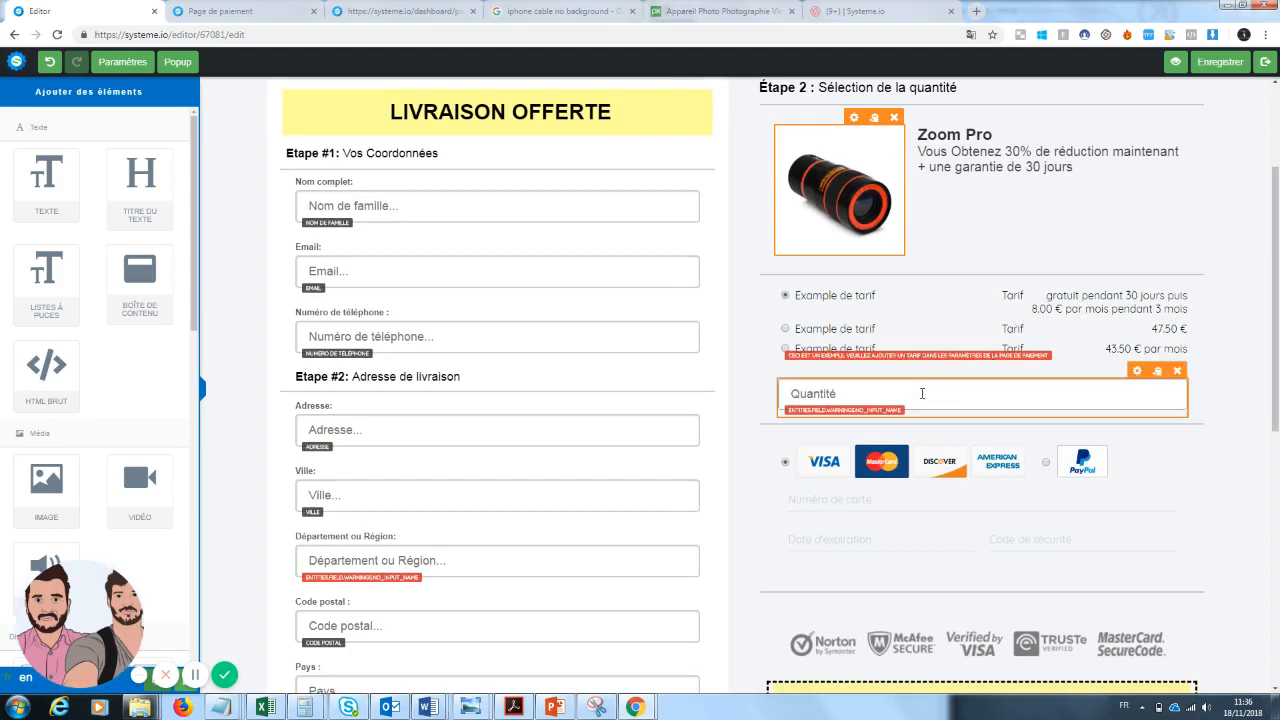
click(888, 397)
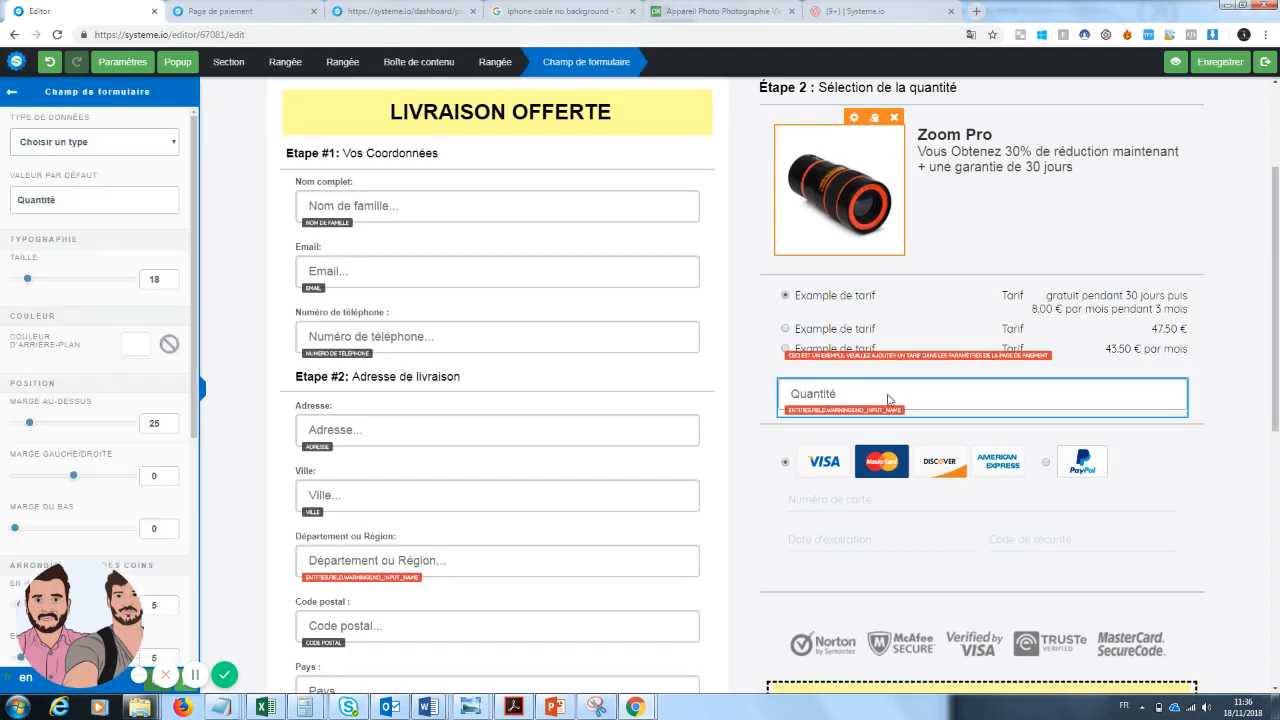
click(124, 146)
click(124, 146)
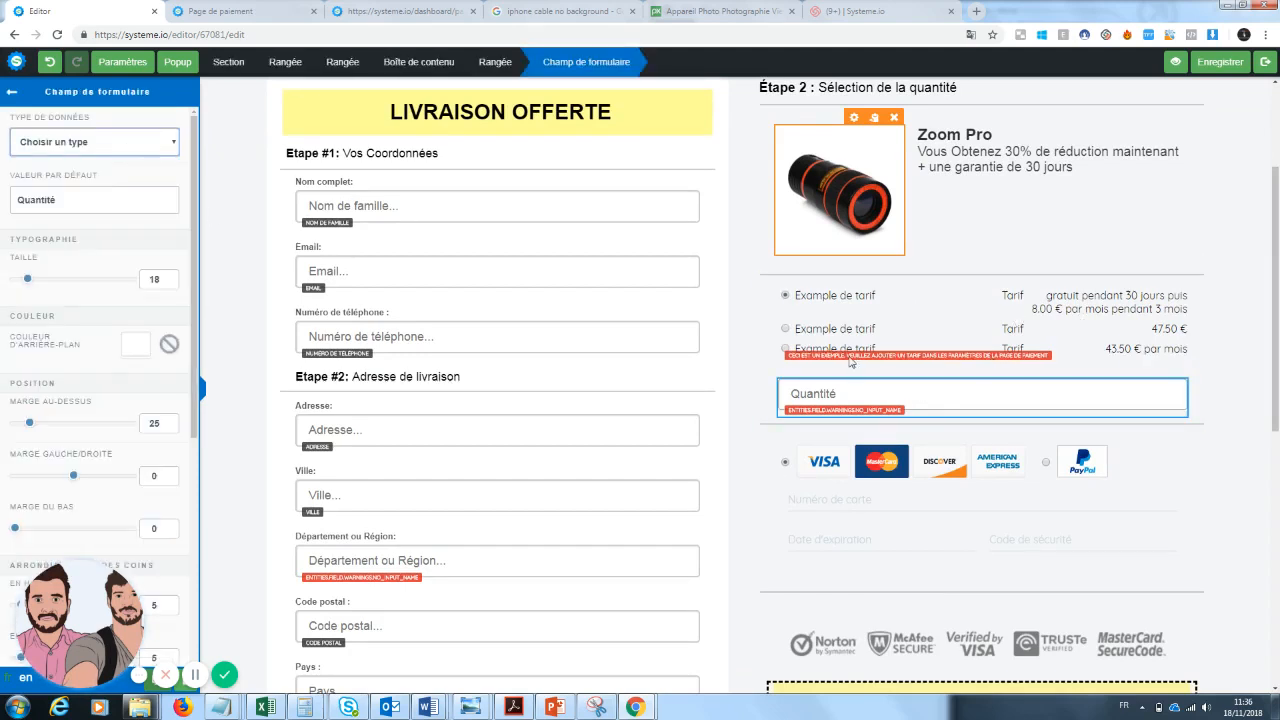
click(1249, 386)
- Delete the Quantité form field below the price options and confirm the removal
scroll(1249, 386, down, 1)
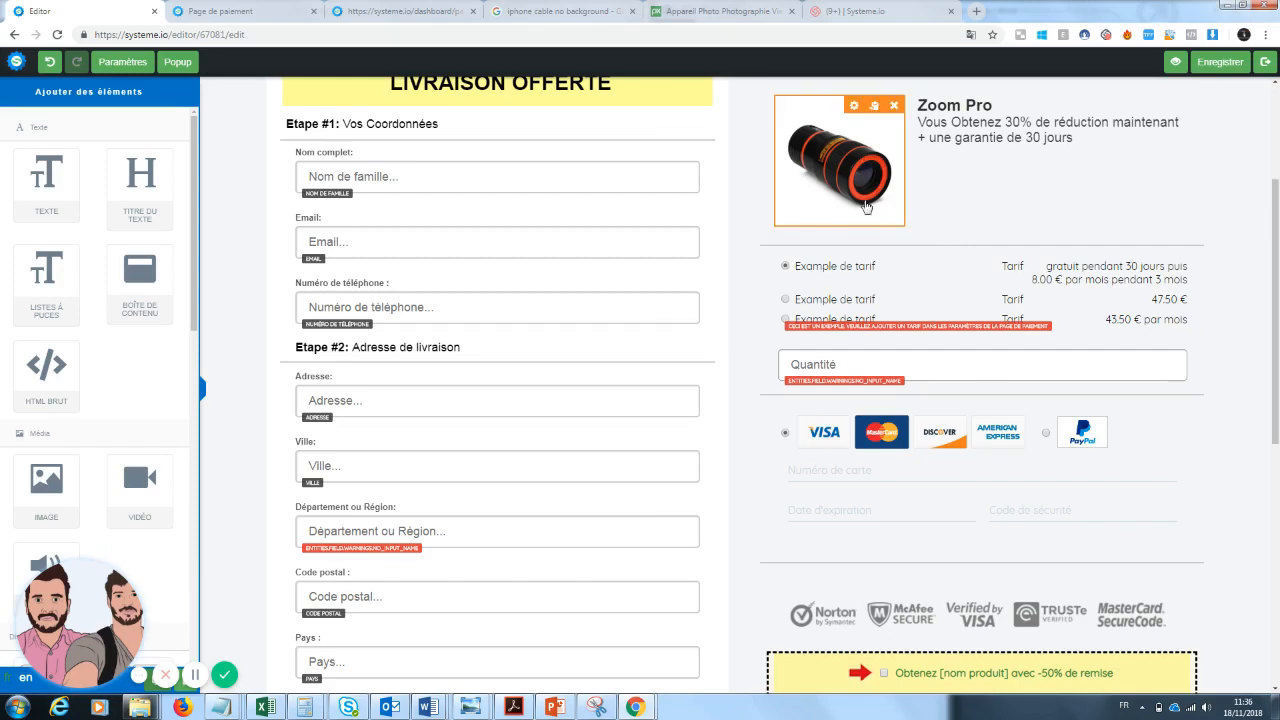
click(1180, 342)
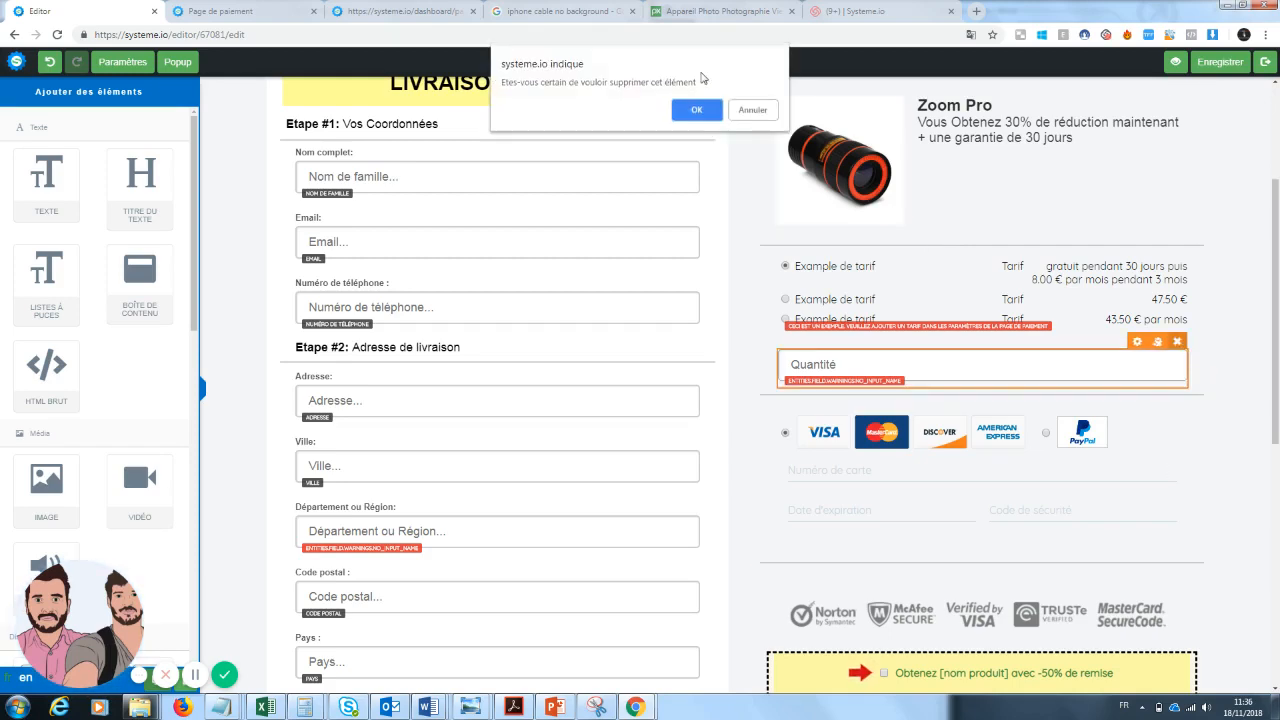
click(697, 111)
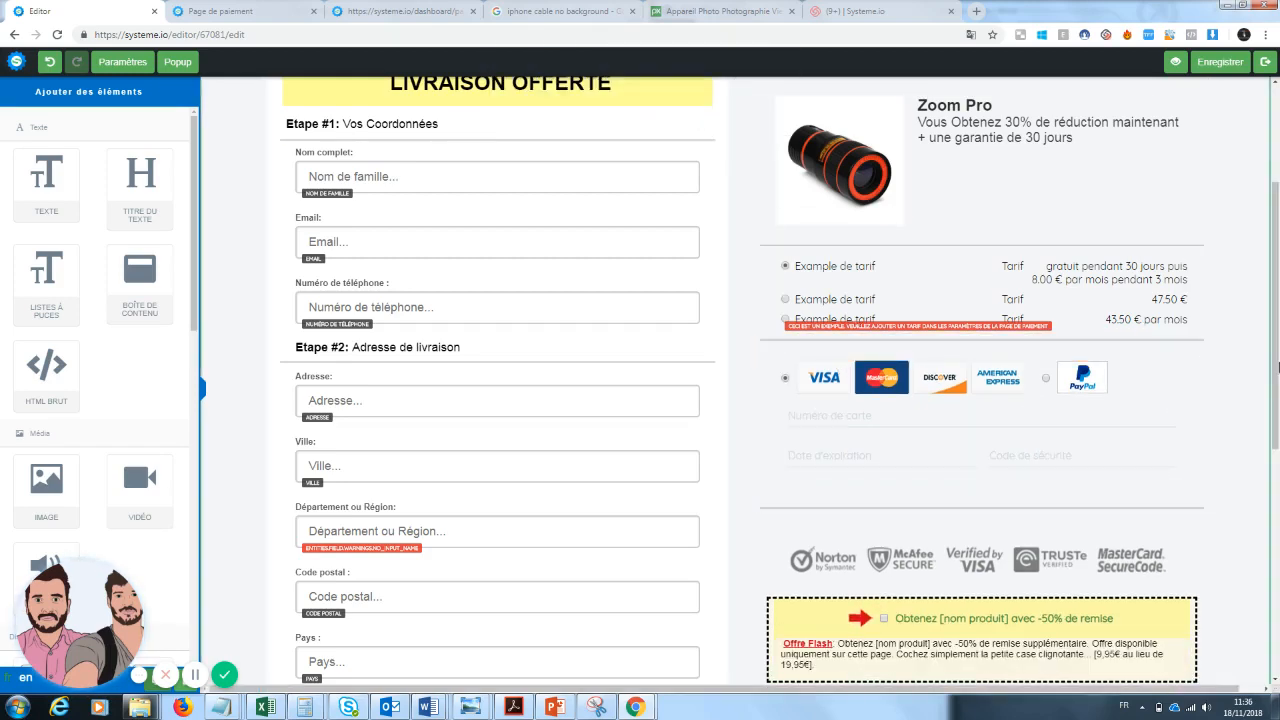
- Replace the order bump's name with "Obtenez le screen clean pour un écran propre"
scroll(1277, 453, down, 2)
click(976, 455)
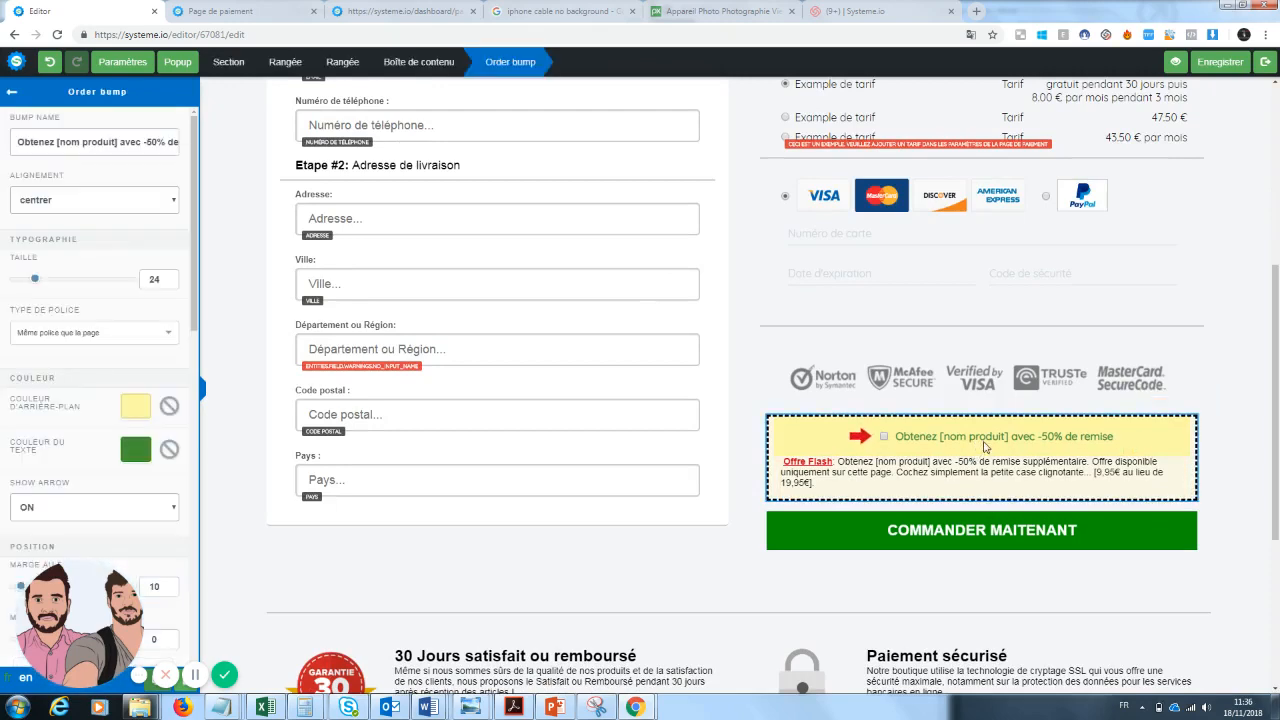
click(1104, 473)
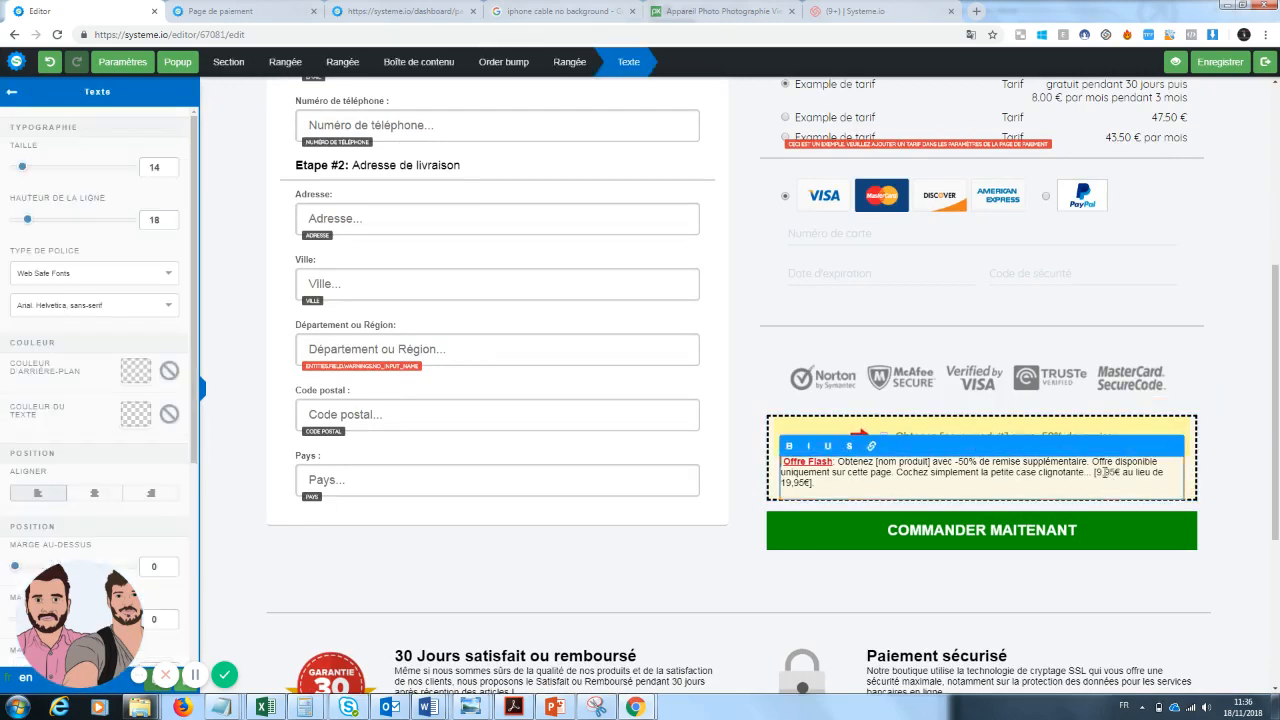
click(1078, 432)
click(1096, 440)
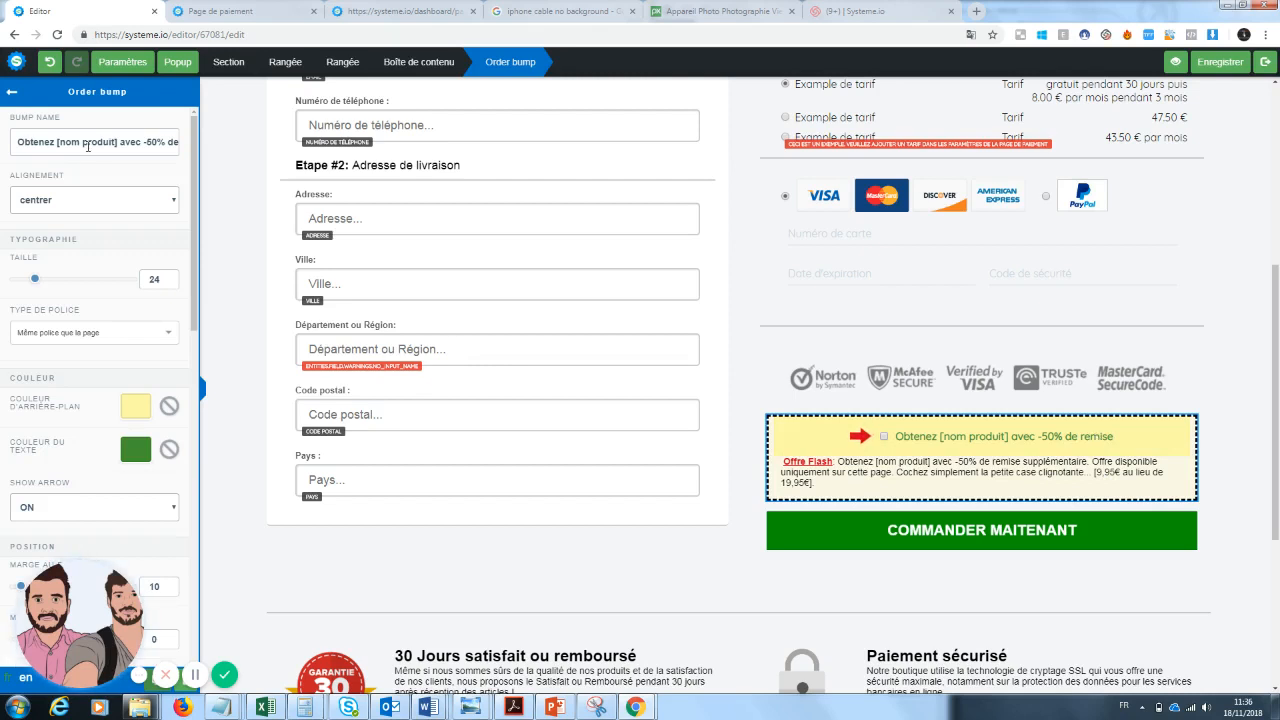
drag(18, 141, 314, 155)
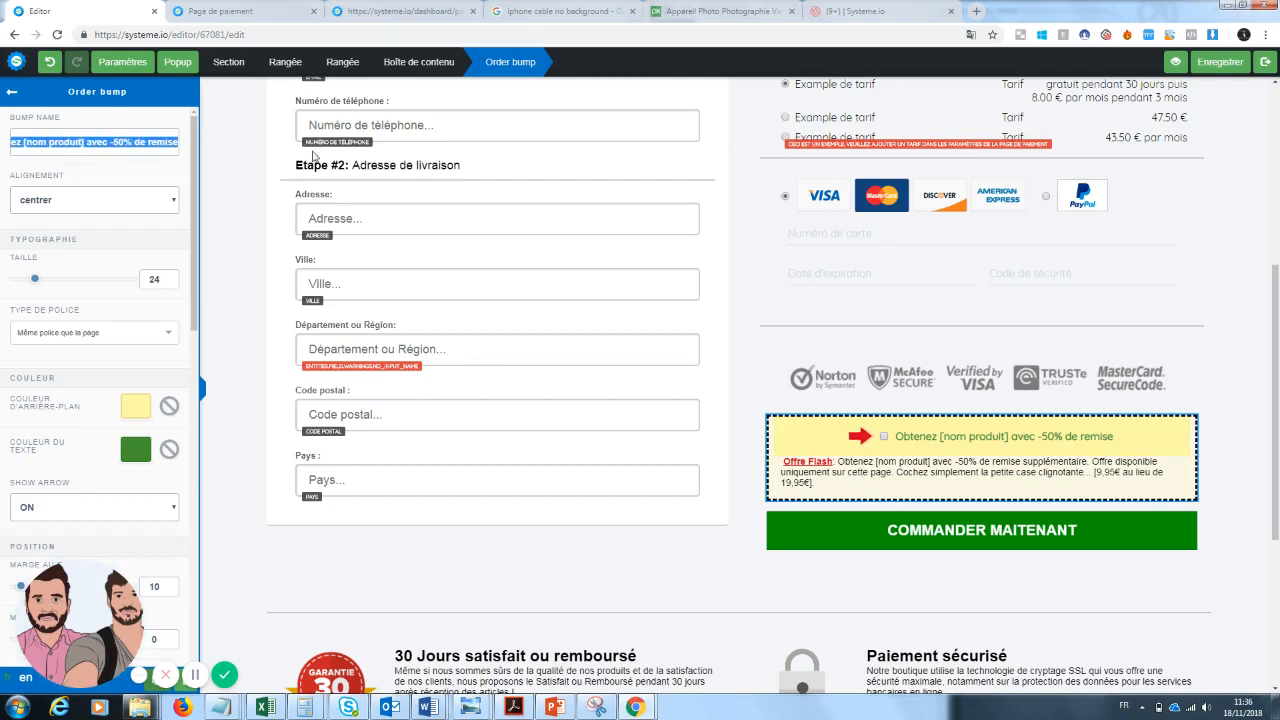
text(Obtenez le s)
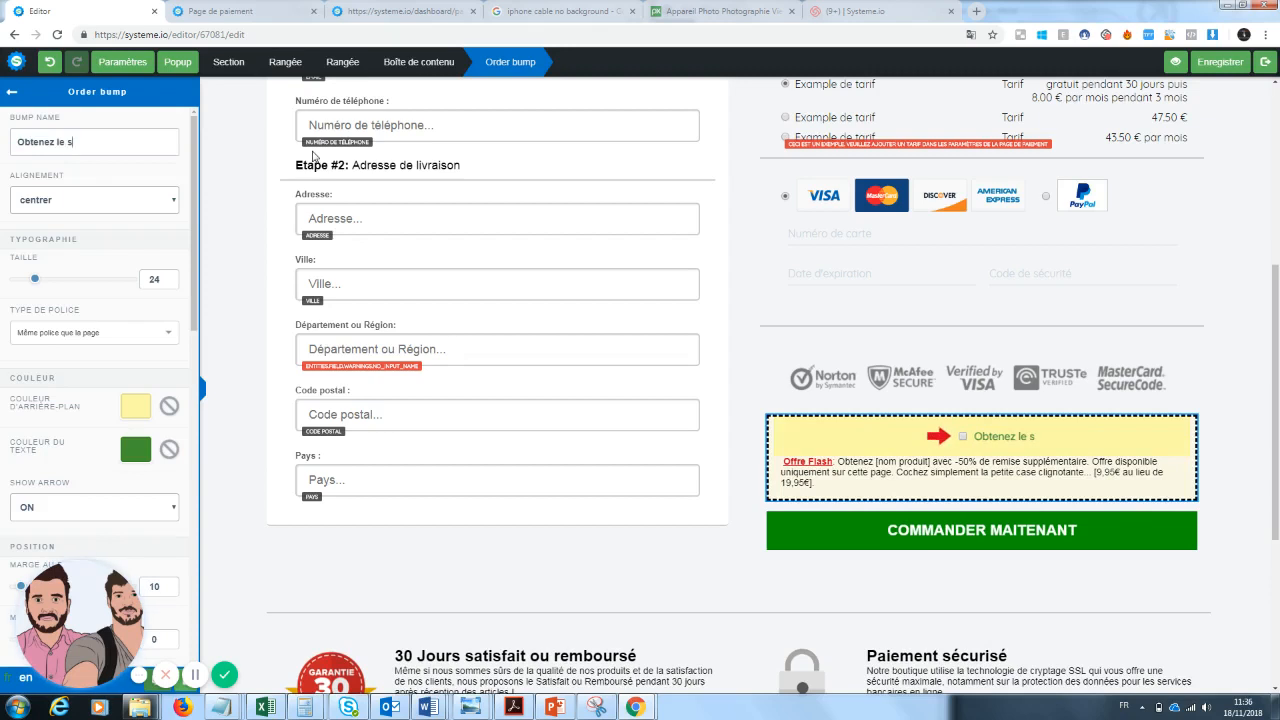
text(creen cle)
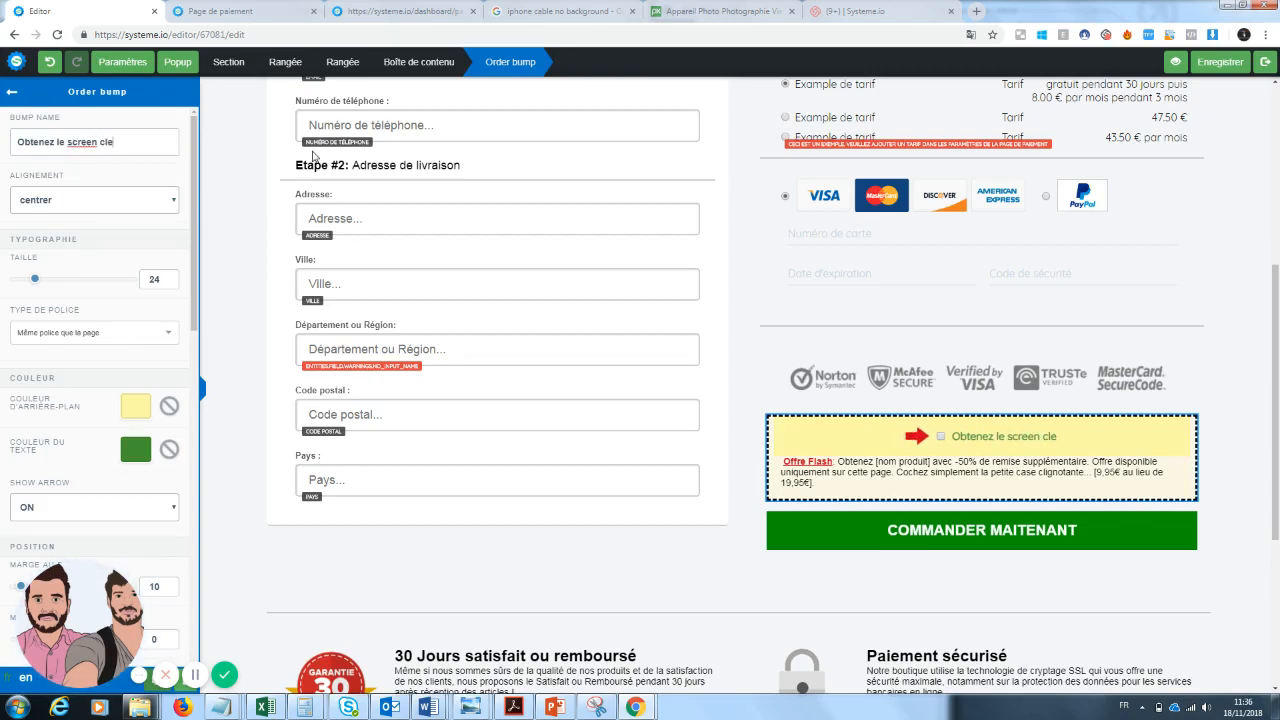
text(an pour un)
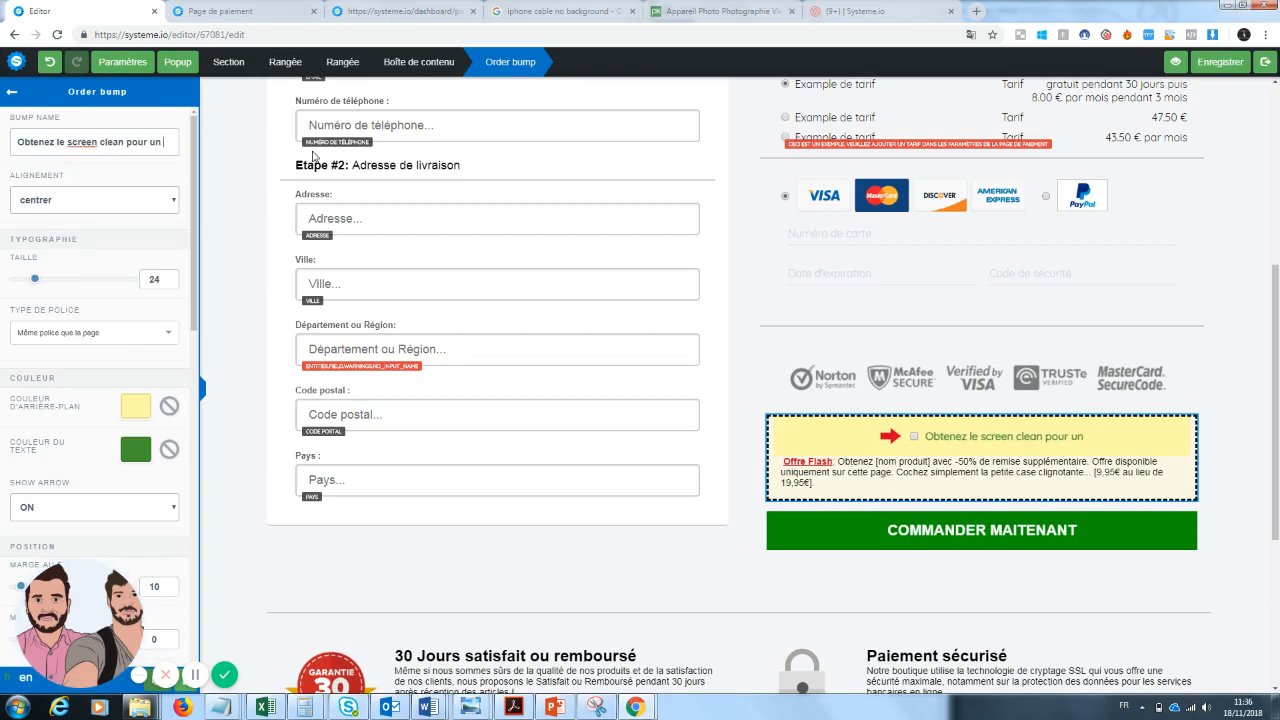
text( écran propre)
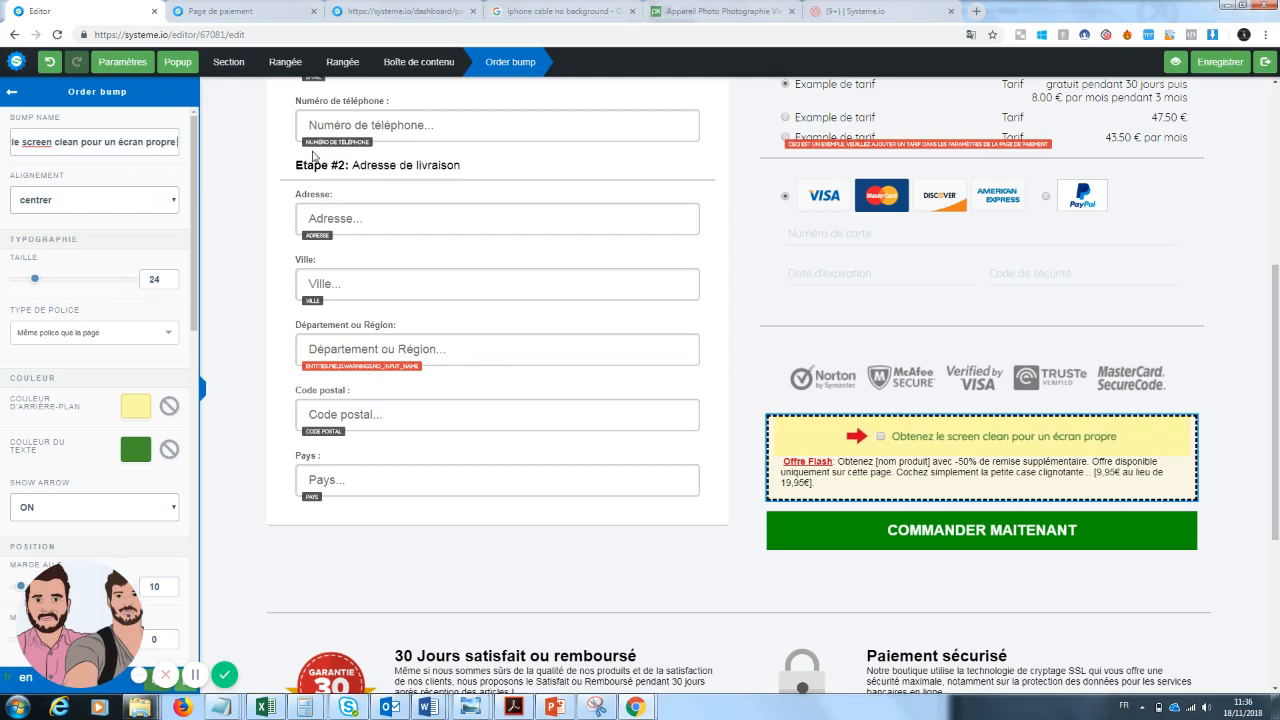
- Retype the end of the order bump's name as "pour un écran propre"
key(BackSpace)
key(BackSpace)
key(BackSpace)
key(BackSpace)
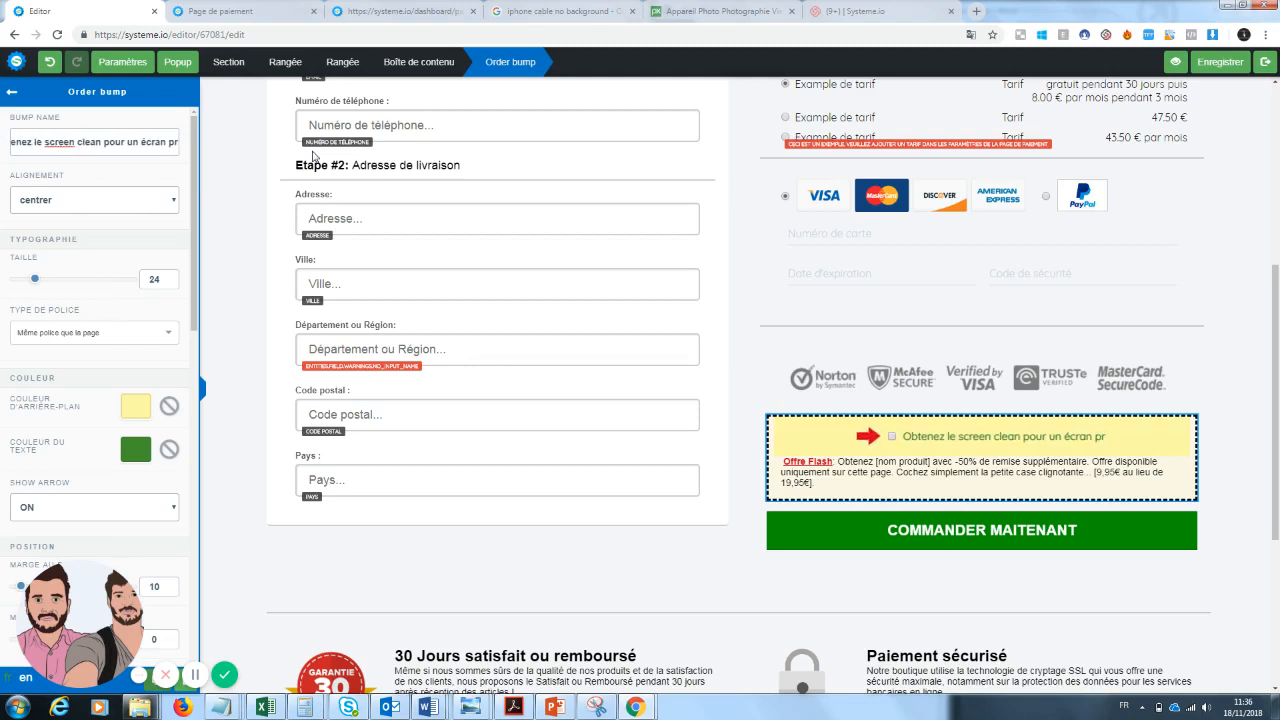
key(BackSpace)
key(BackSpace)
key(BackSpace)
key(BackSpace)
key(BackSpace)
key(BackSpace)
key(BackSpace)
key(BackSpace)
key(BackSpace)
key(BackSpace)
key(BackSpace)
key(BackSpace)
text(o)
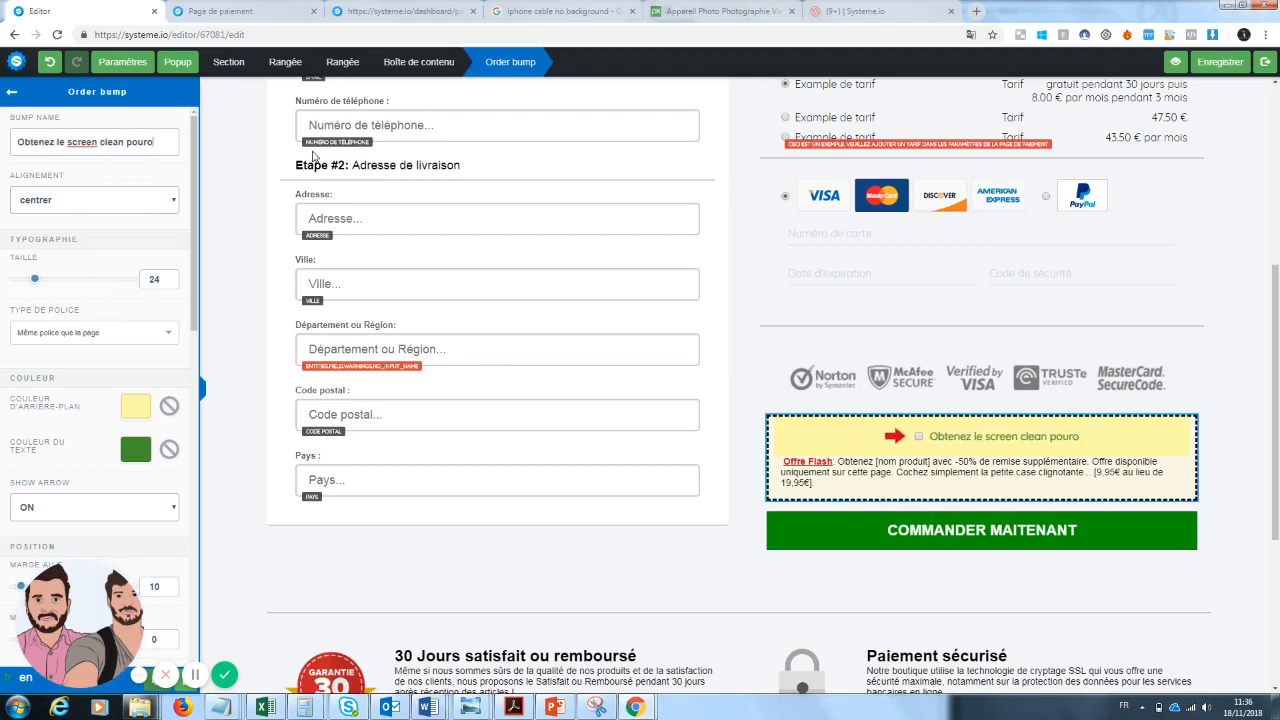
key(BackSpace)
text(un )
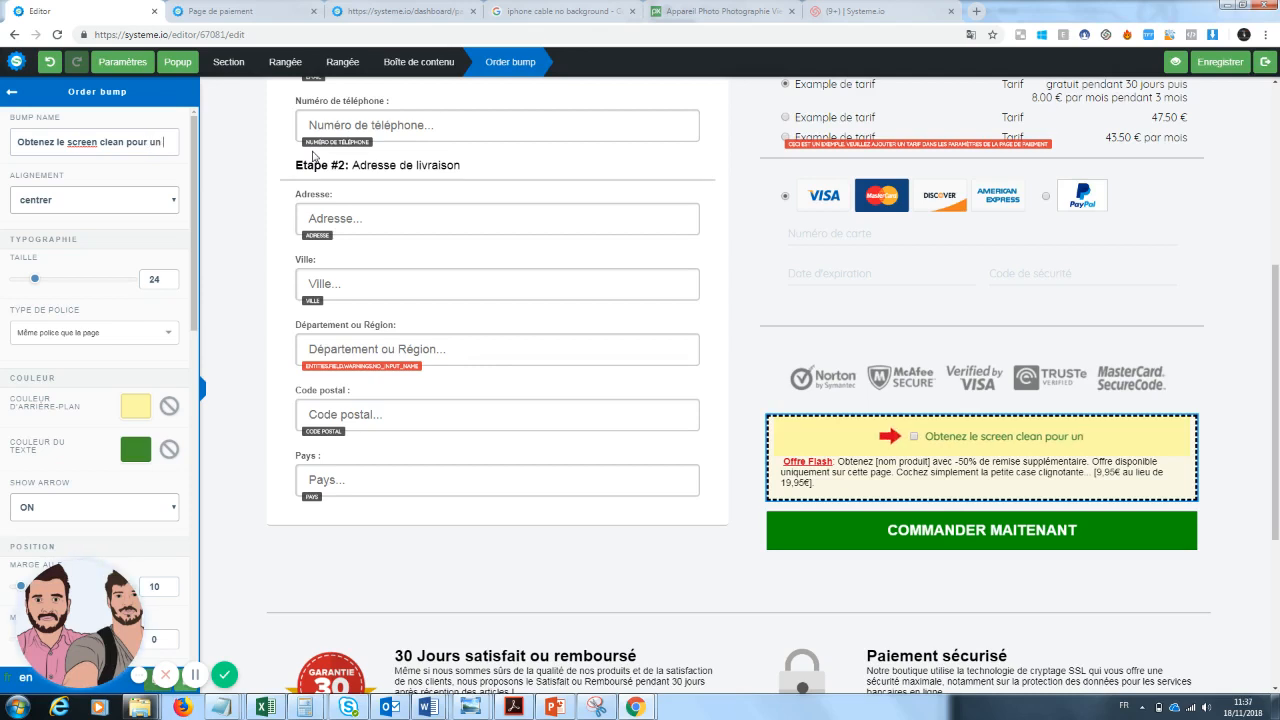
text(écran propre)
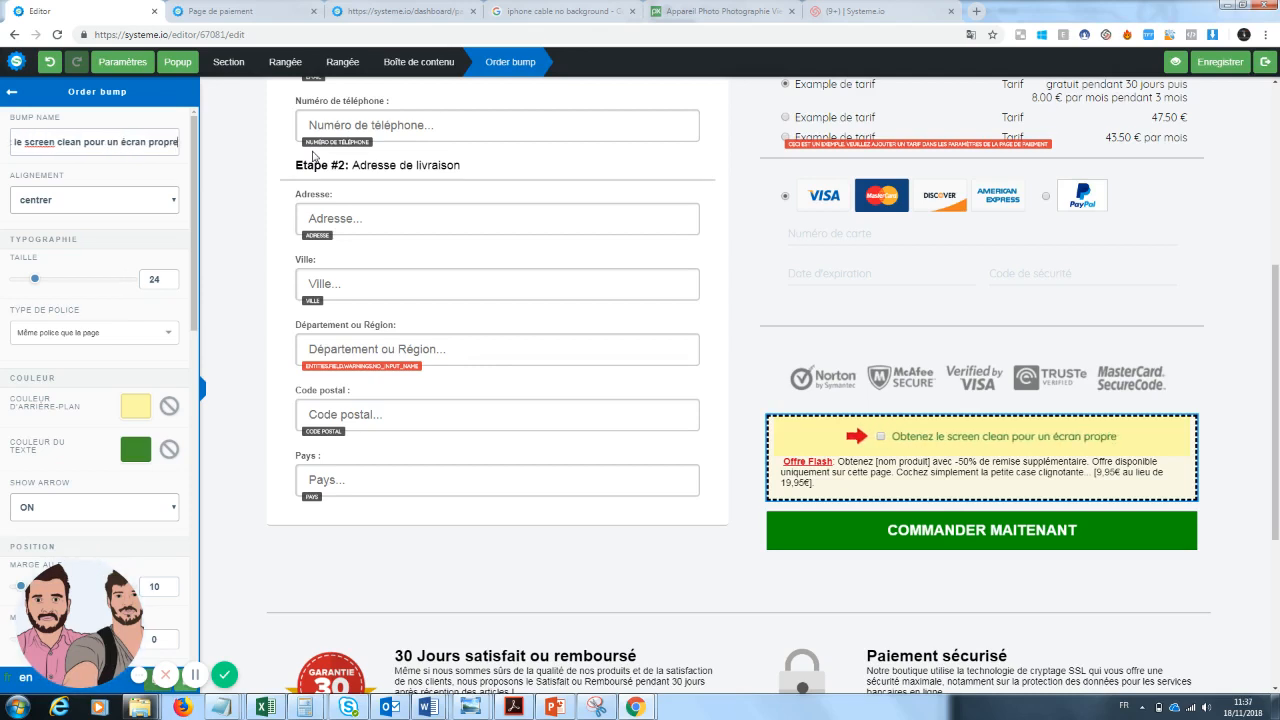
- Append "avec 50% de réuction" to the order bump's name
text( pou)
key(BackSpace)
key(BackSpace)
key(BackSpace)
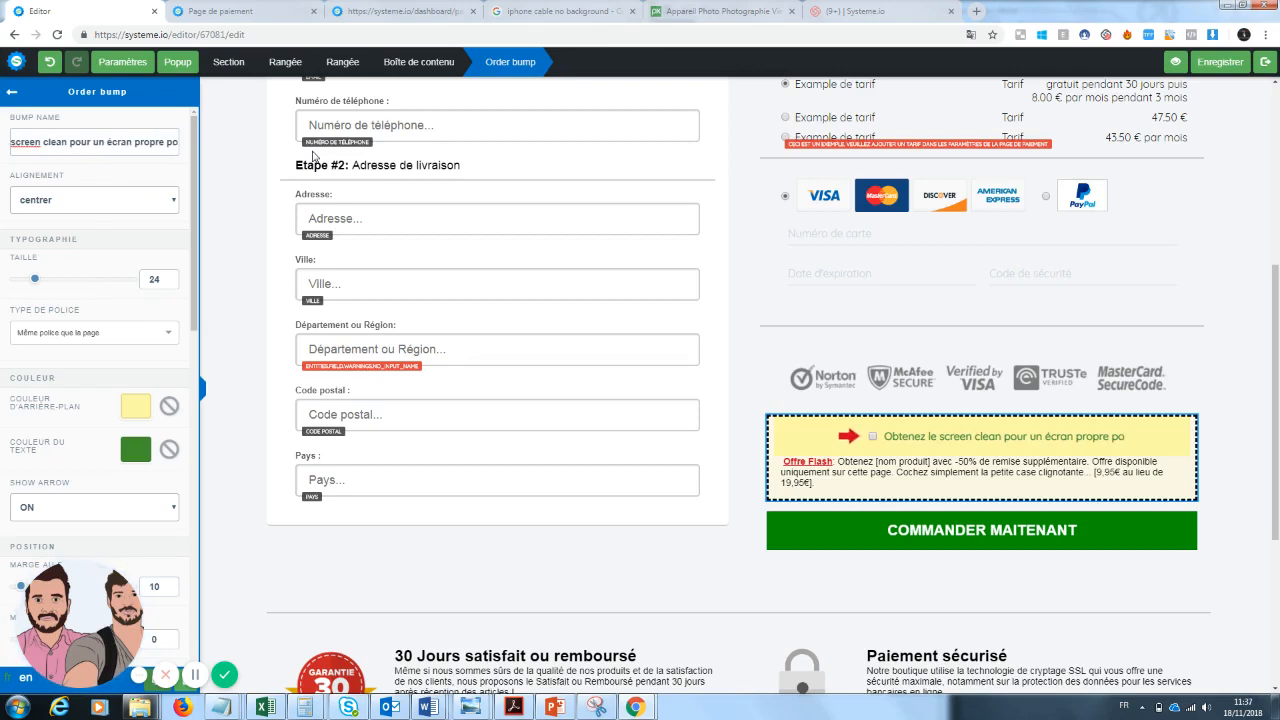
text(avec)
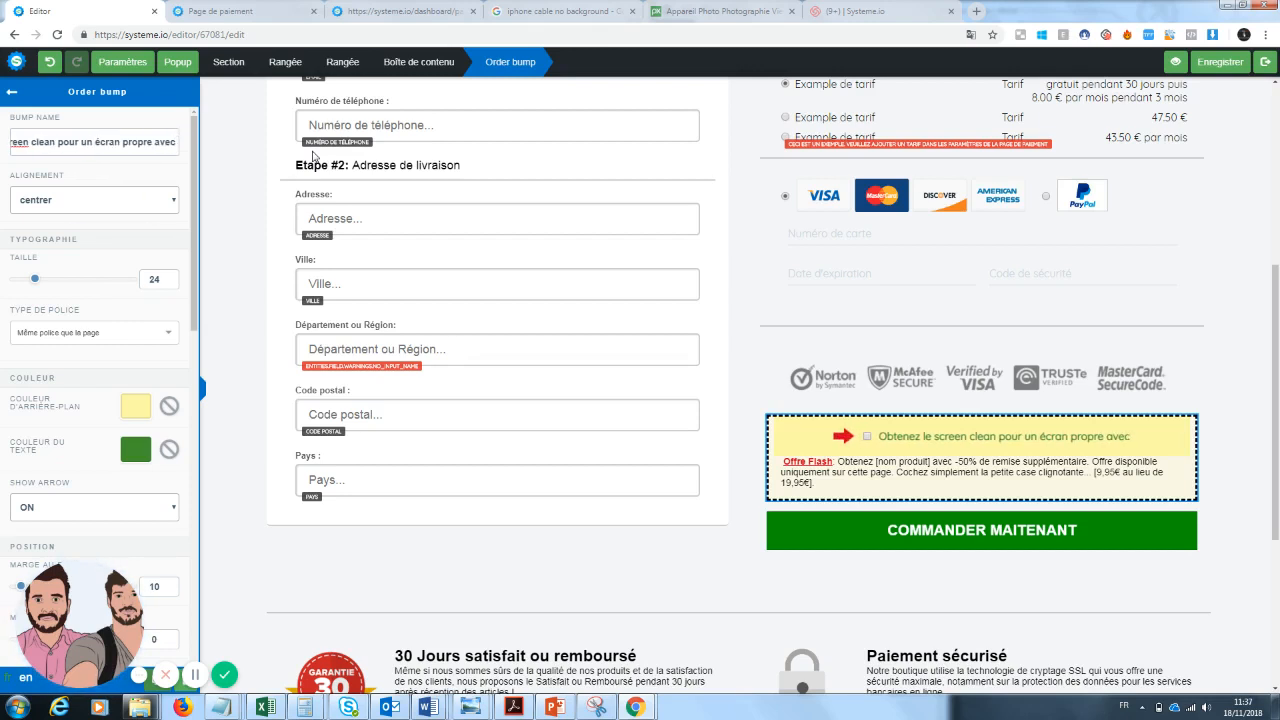
text( 50% de réucti)
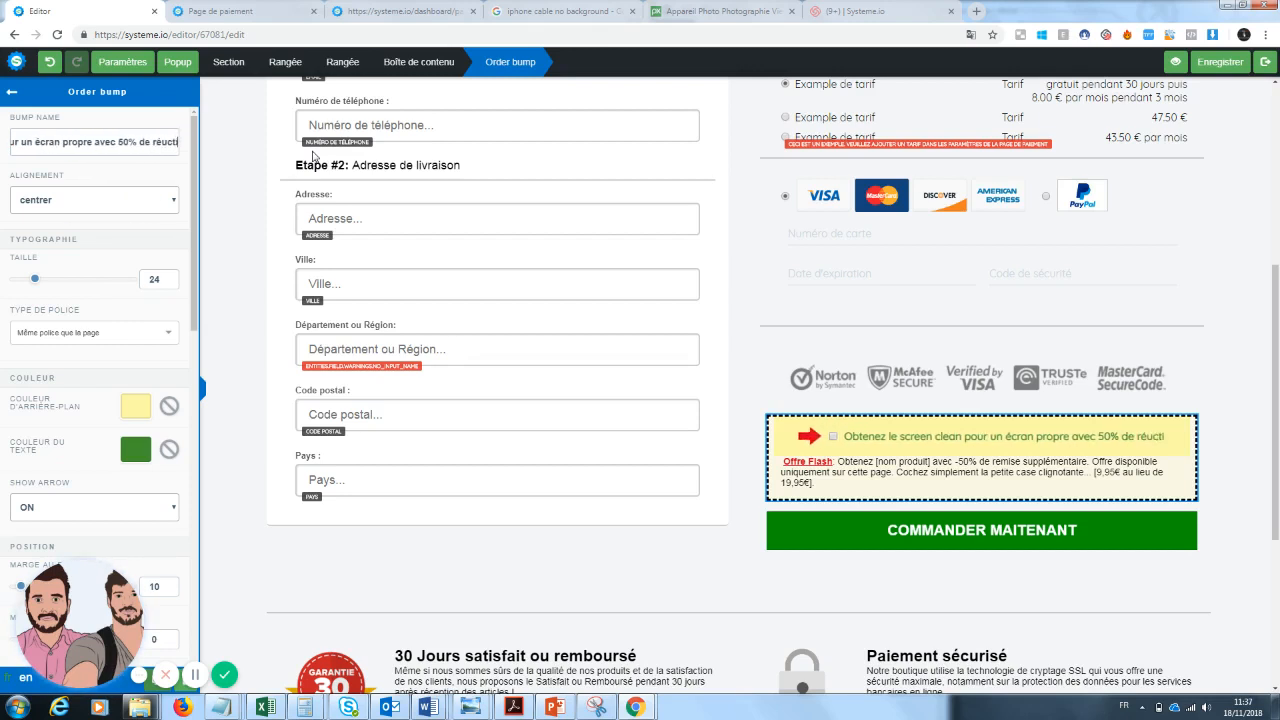
text(on)
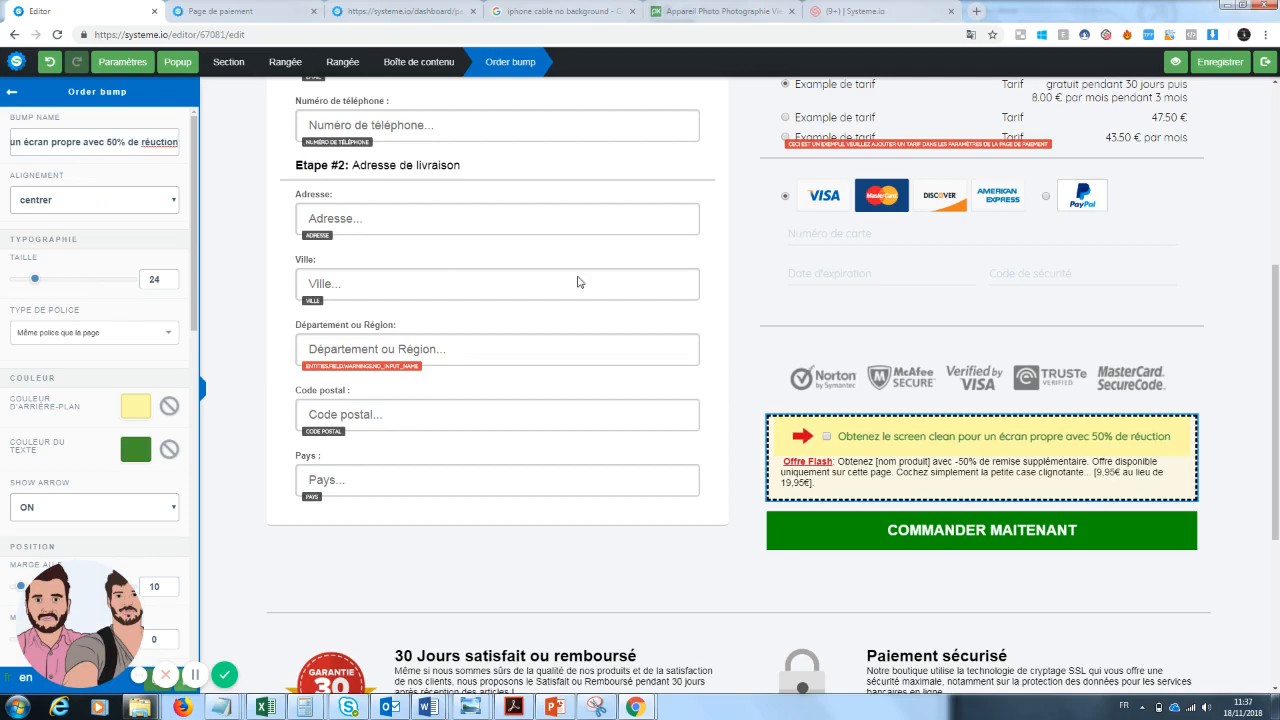
- Put double quotation marks around "screen clean" in the order bump's name
click(945, 447)
click(912, 441)
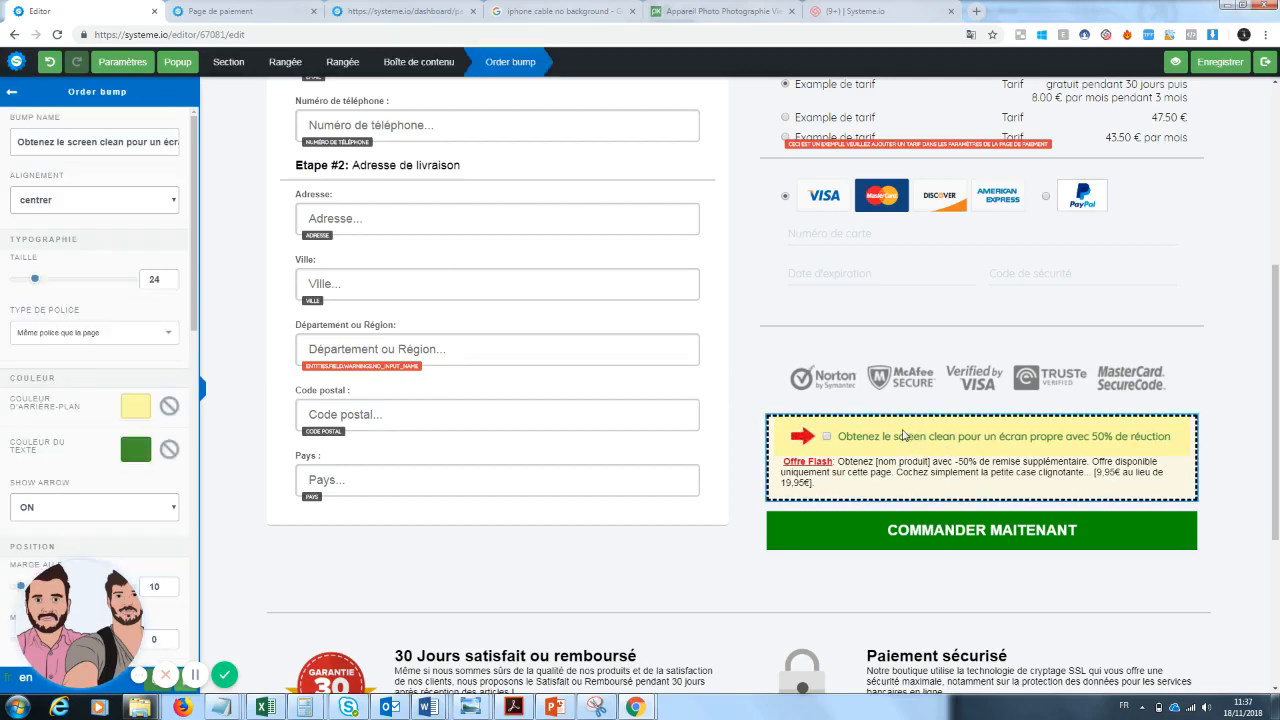
click(904, 436)
click(68, 143)
text(")
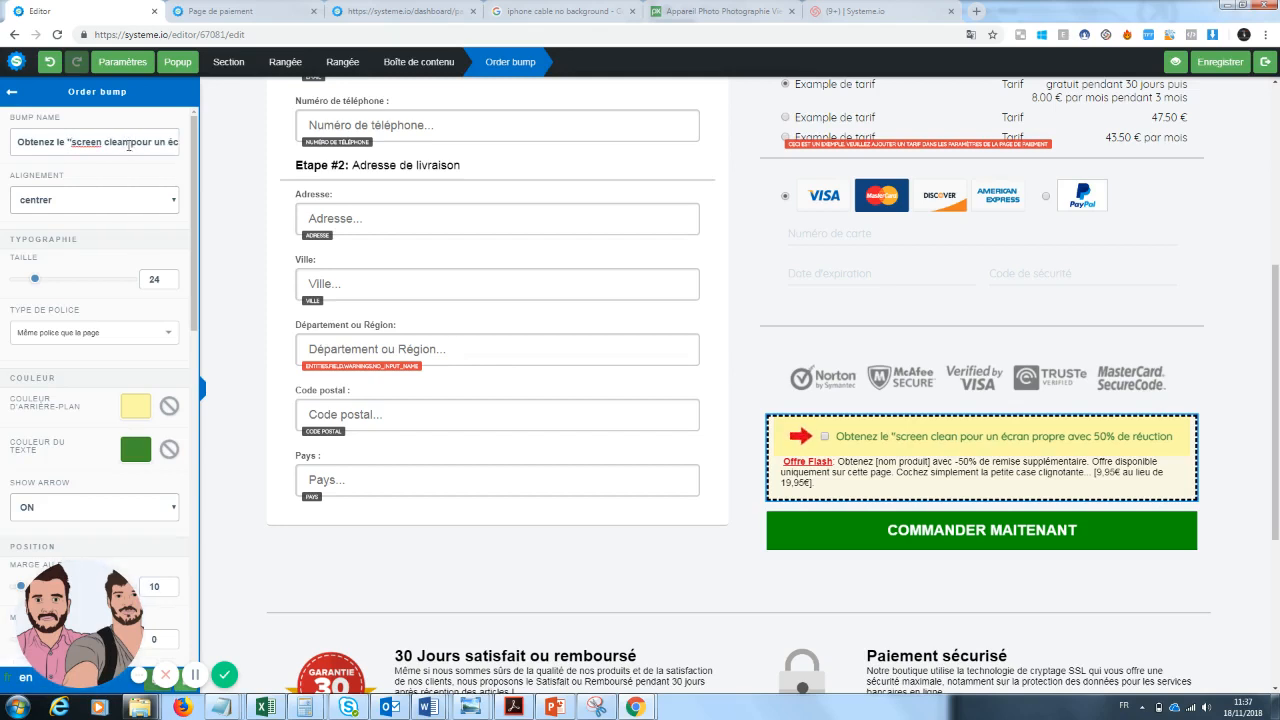
text(")
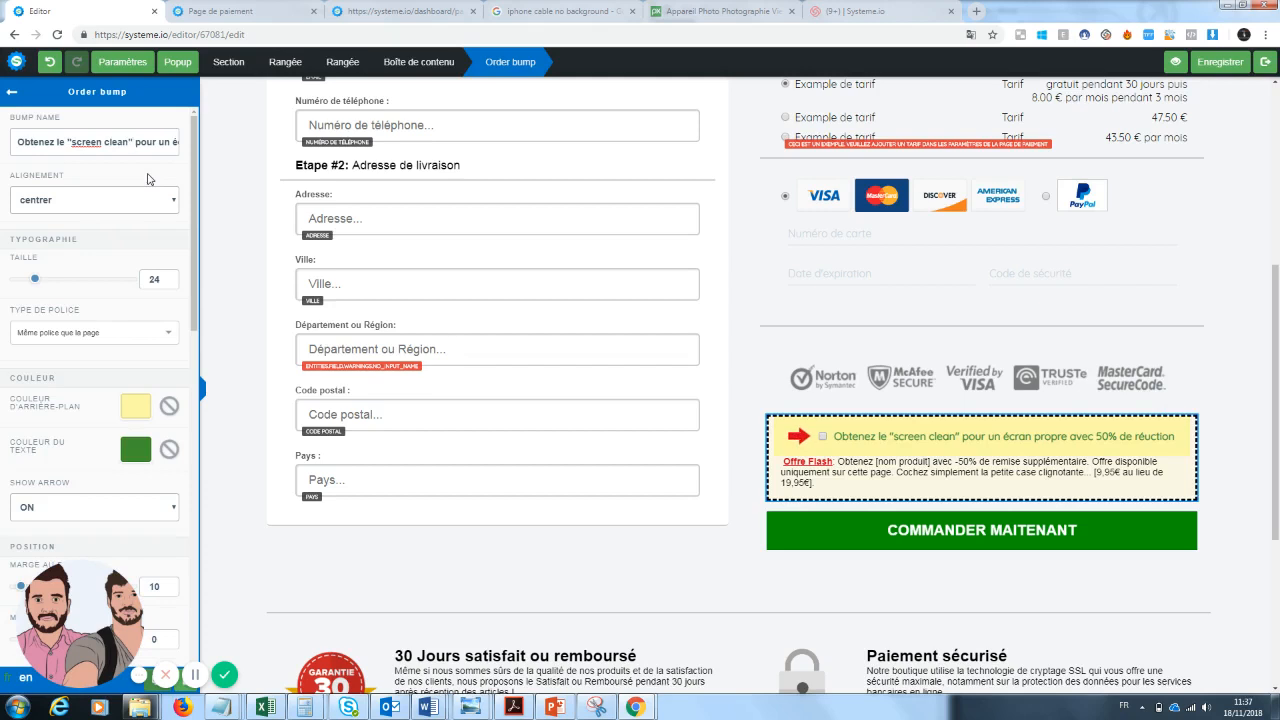
- Replace the [nom produit] placeholder in the Offre Flash text with "Screen clean, le produit qui nettoie vos téléphones"
click(870, 472)
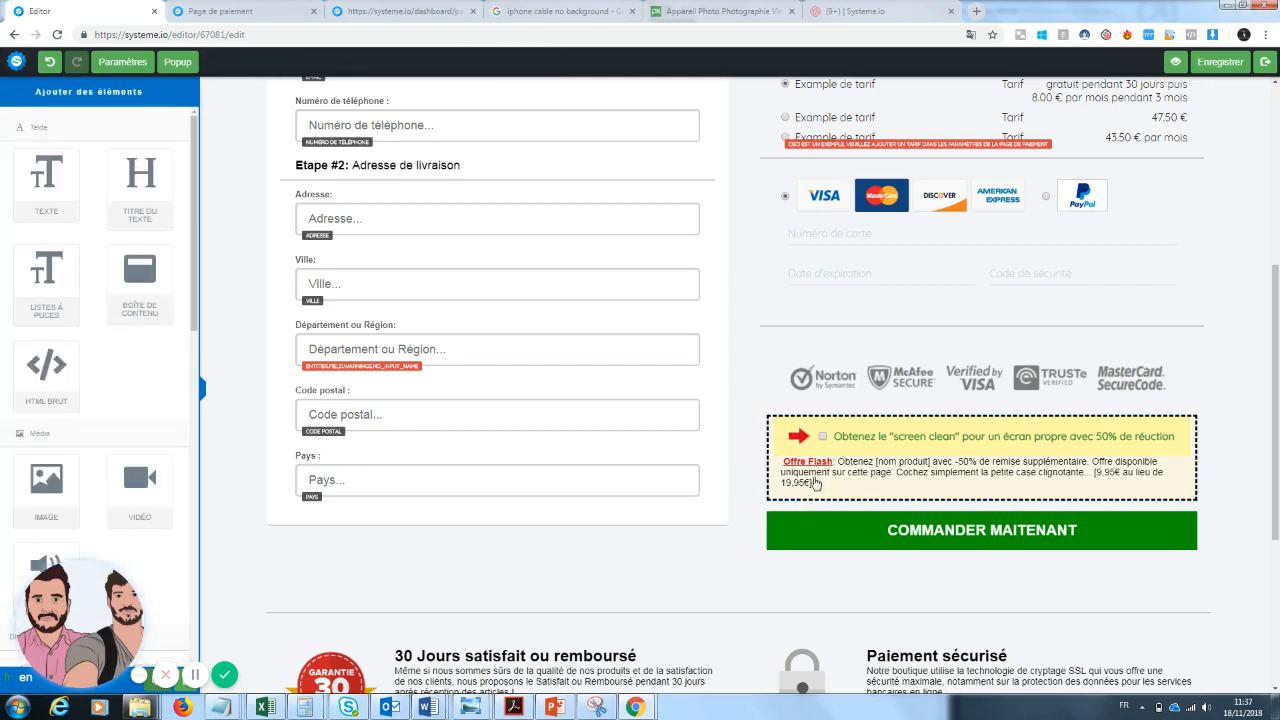
click(815, 483)
triple_click(840, 461)
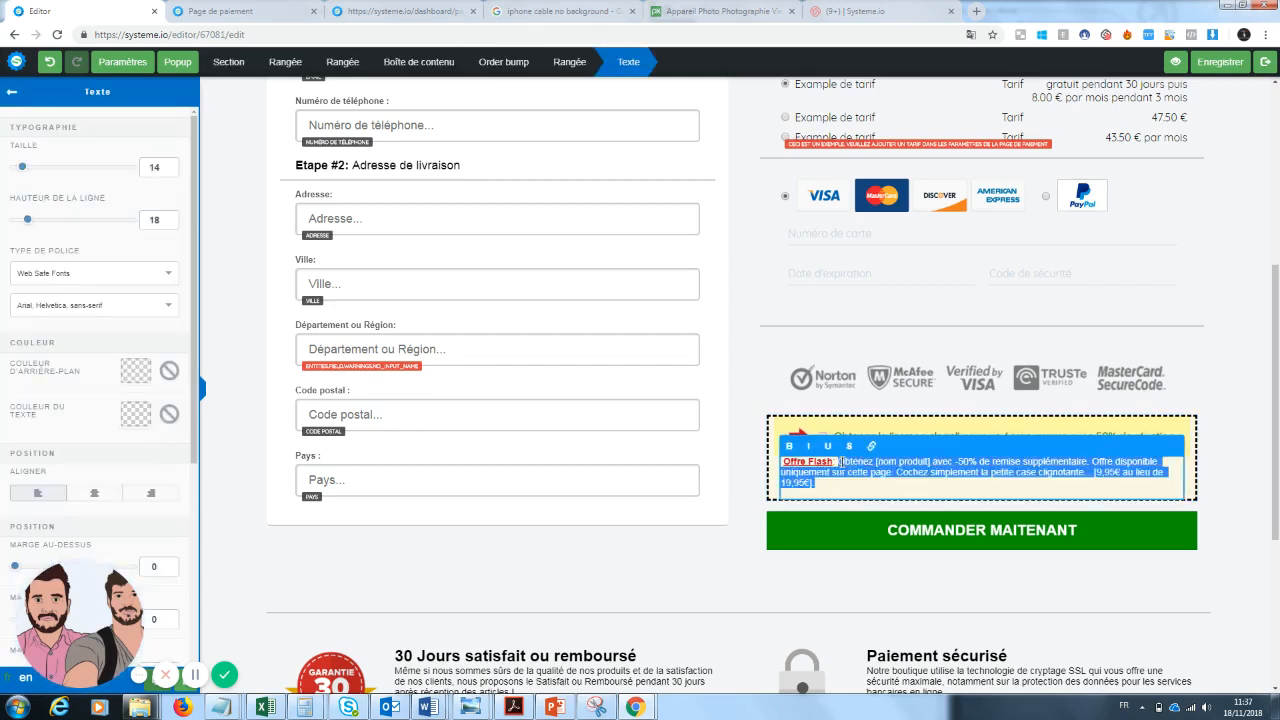
drag(840, 461, 876, 461)
click(917, 466)
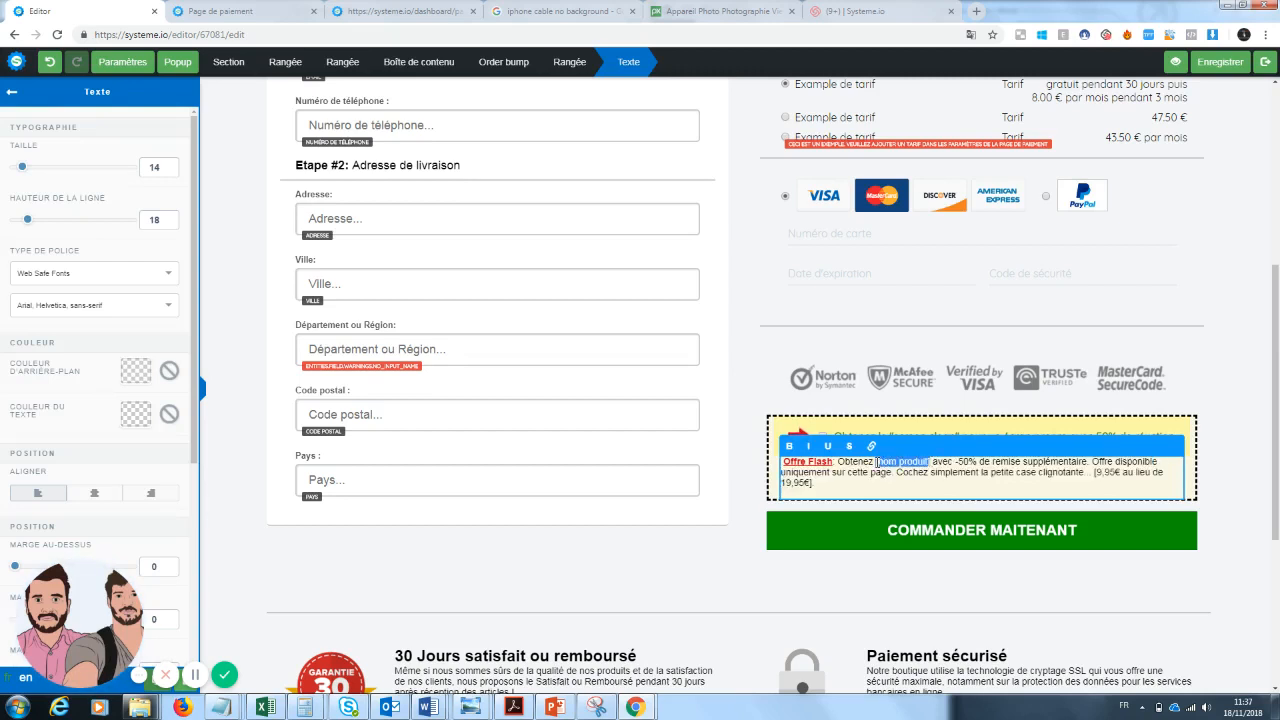
text(écran cle)
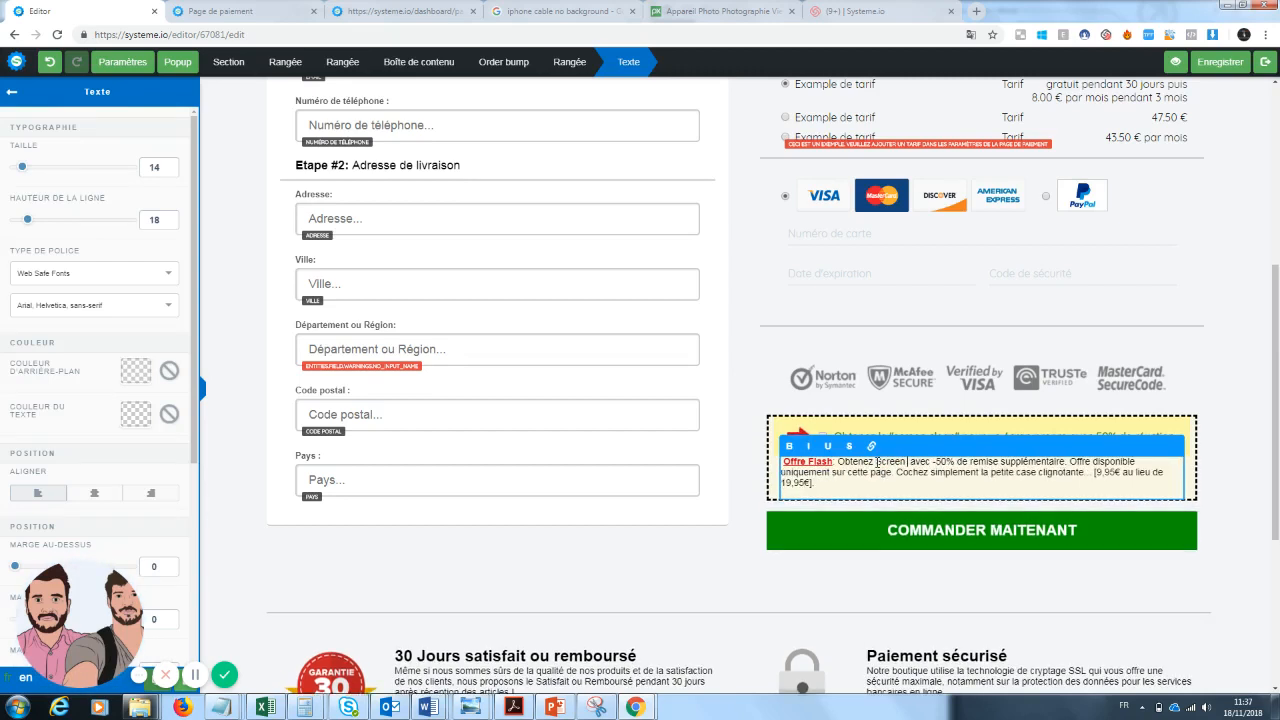
text(ar)
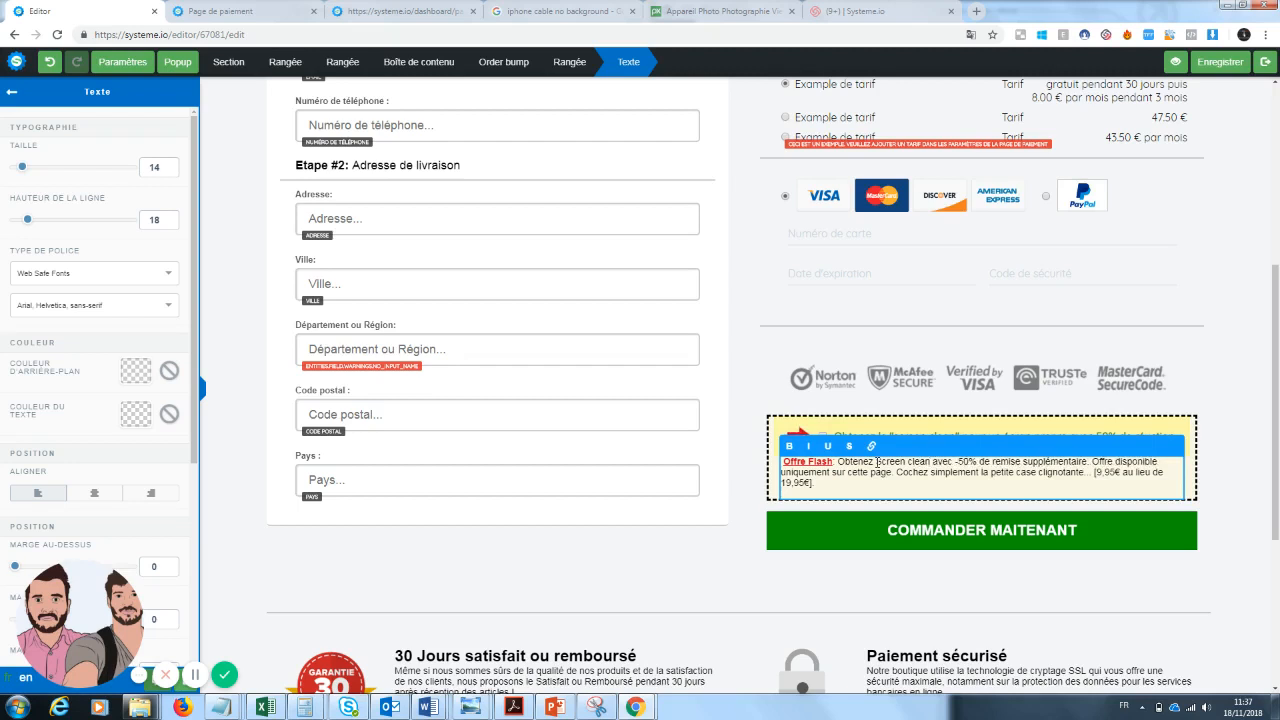
text(, le produit qui)
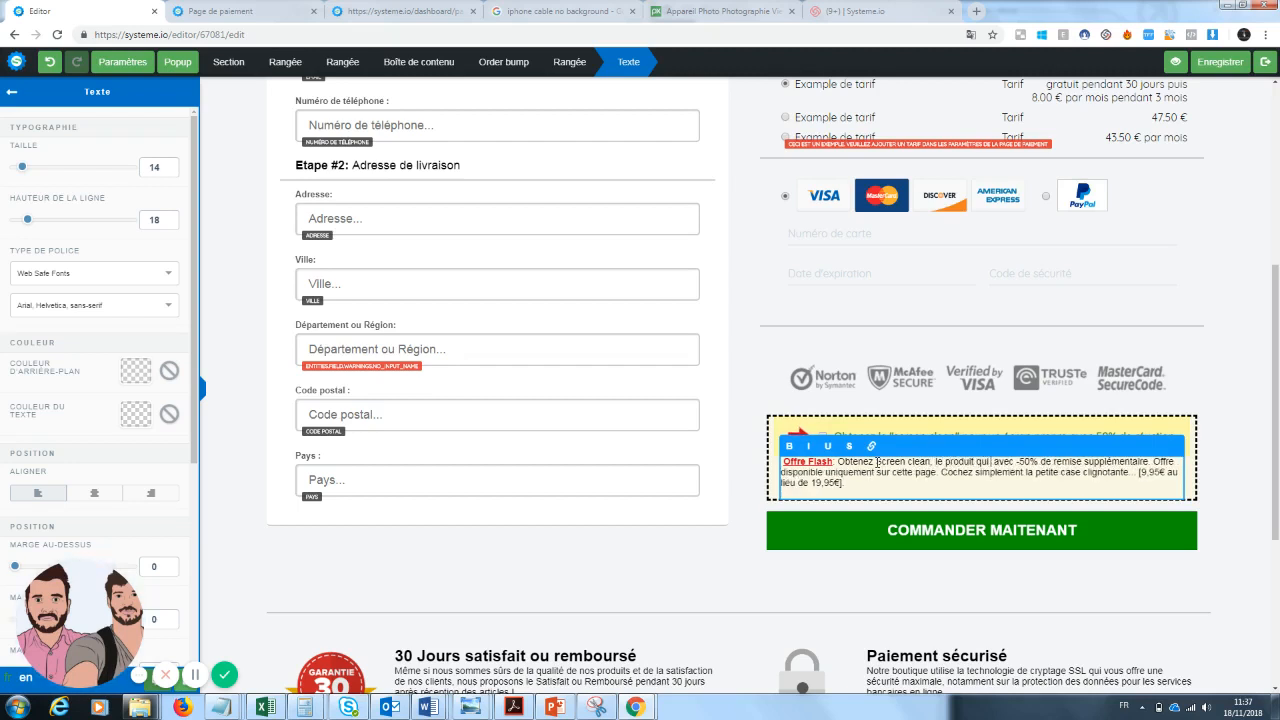
text( nettoie v)
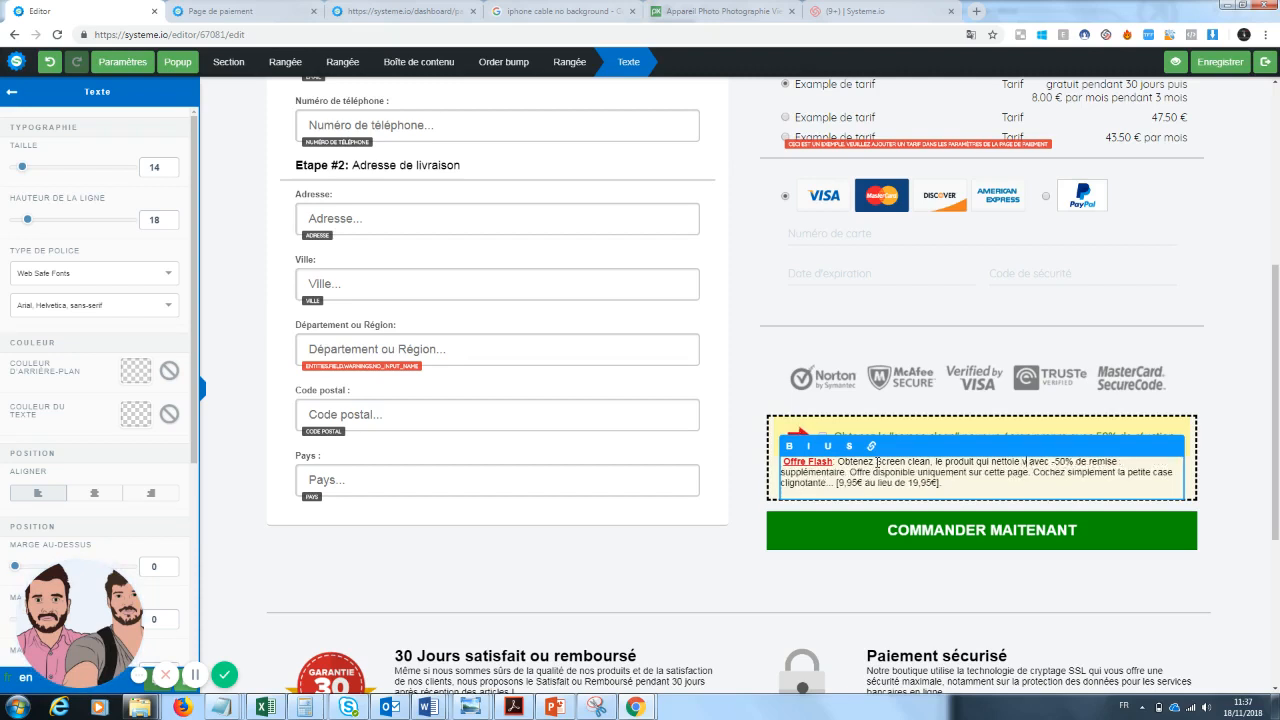
text(os téléphones)
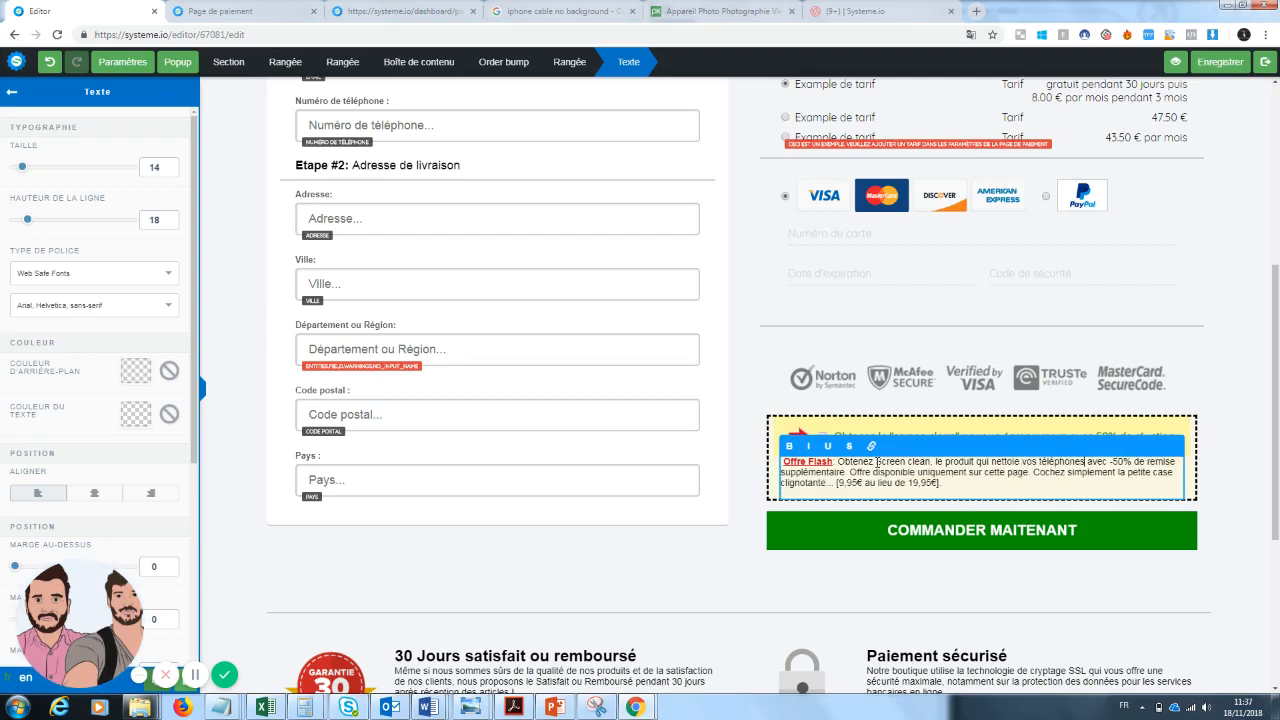
drag(963, 484, 1033, 472)
drag(942, 483, 838, 484)
key(BackSpace)
key(ctrl+z)
- Set the discounted price in the Offre Flash text's bracketed price comparison to 10€
click(855, 485)
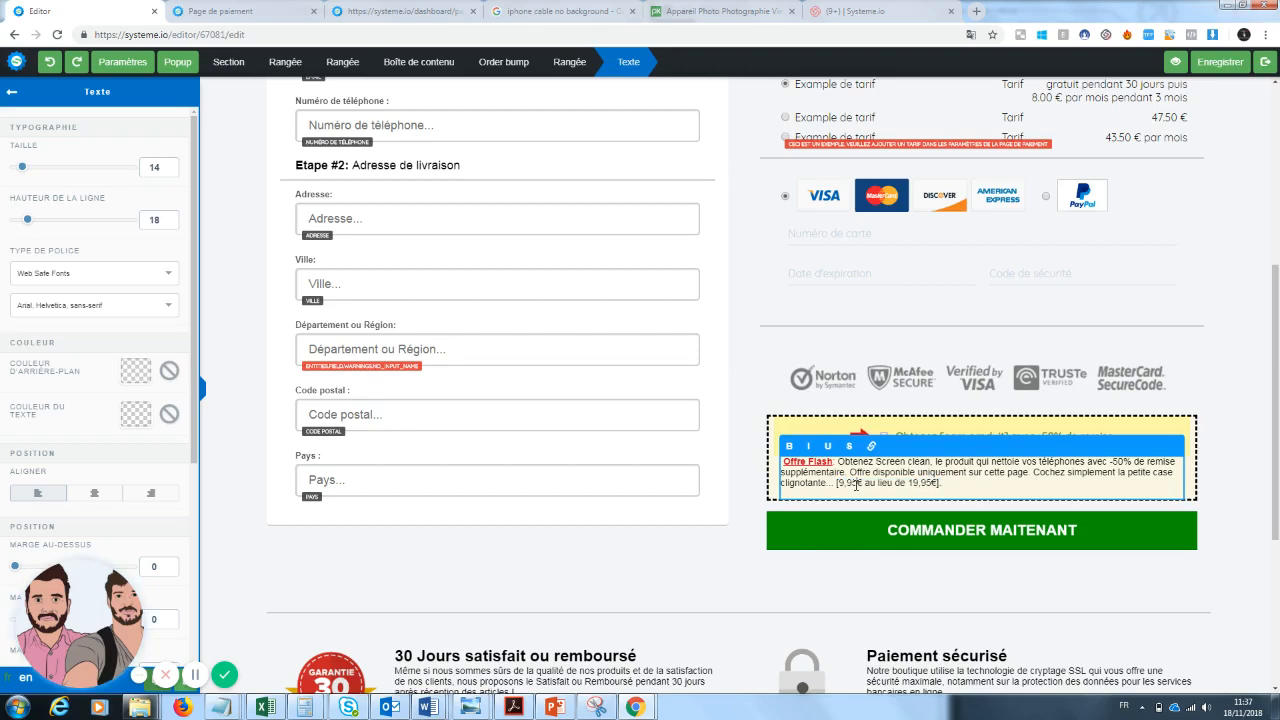
key(BackSpace)
key(BackSpace)
key(BackSpace)
click(1002, 606)
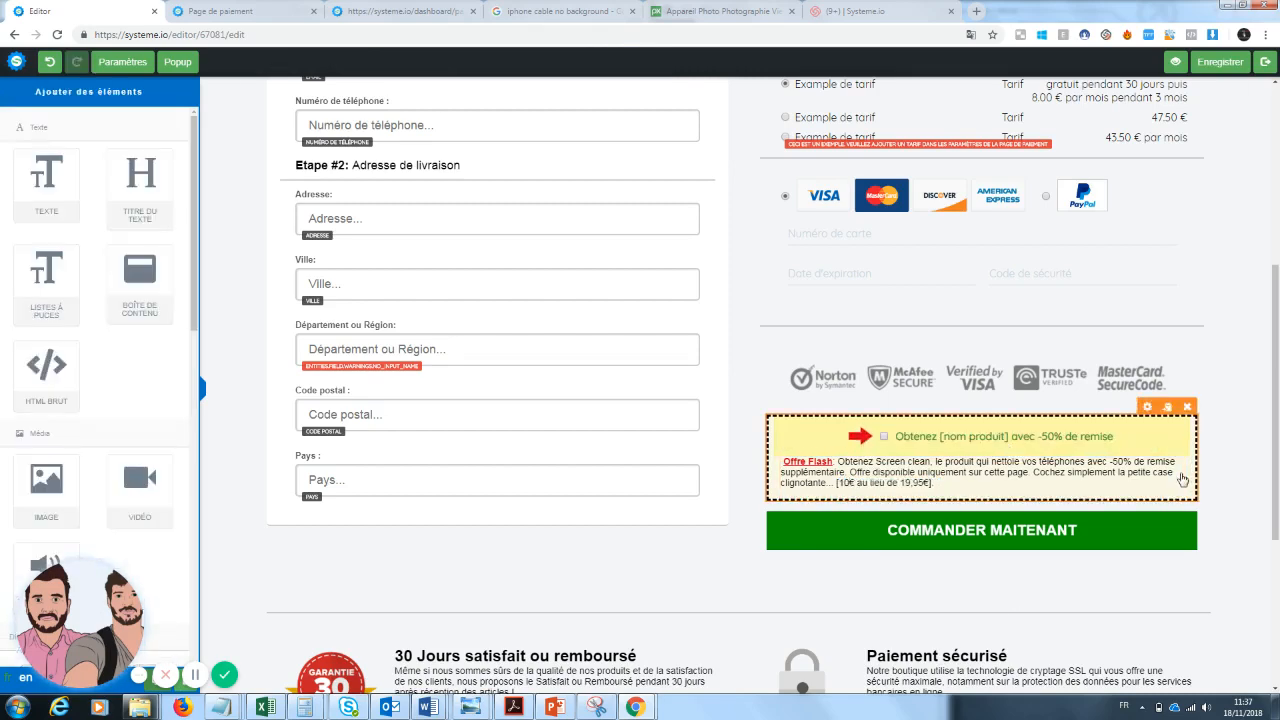
- Save the edited payment page and exit the editor to the funnel settings
scroll(1002, 606, up, 3)
drag(1276, 318, 1272, 618)
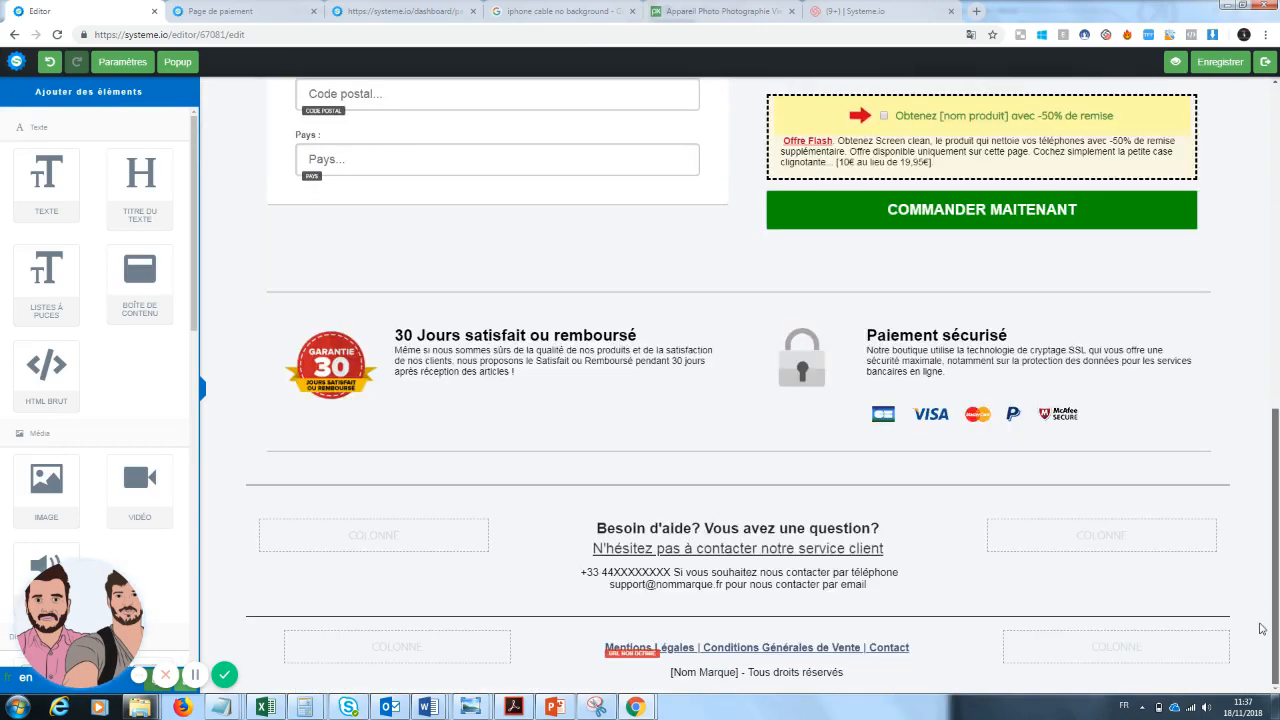
scroll(1262, 638, up, 10)
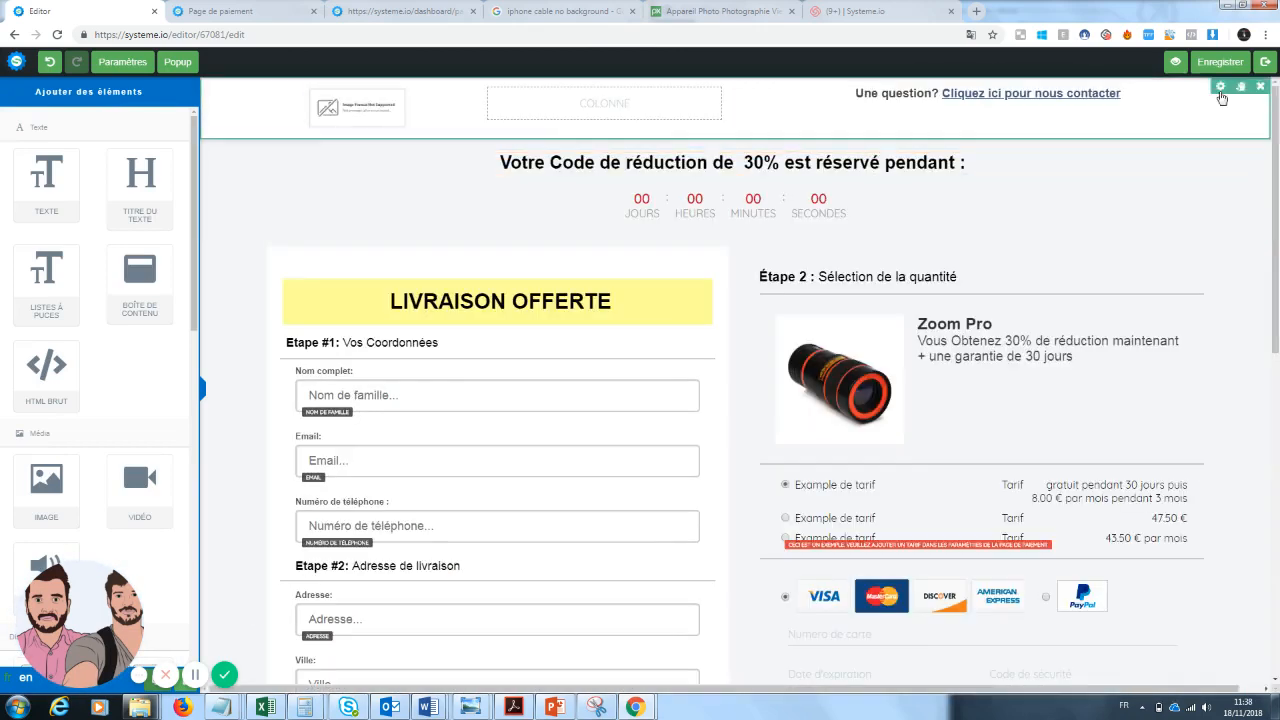
click(1220, 62)
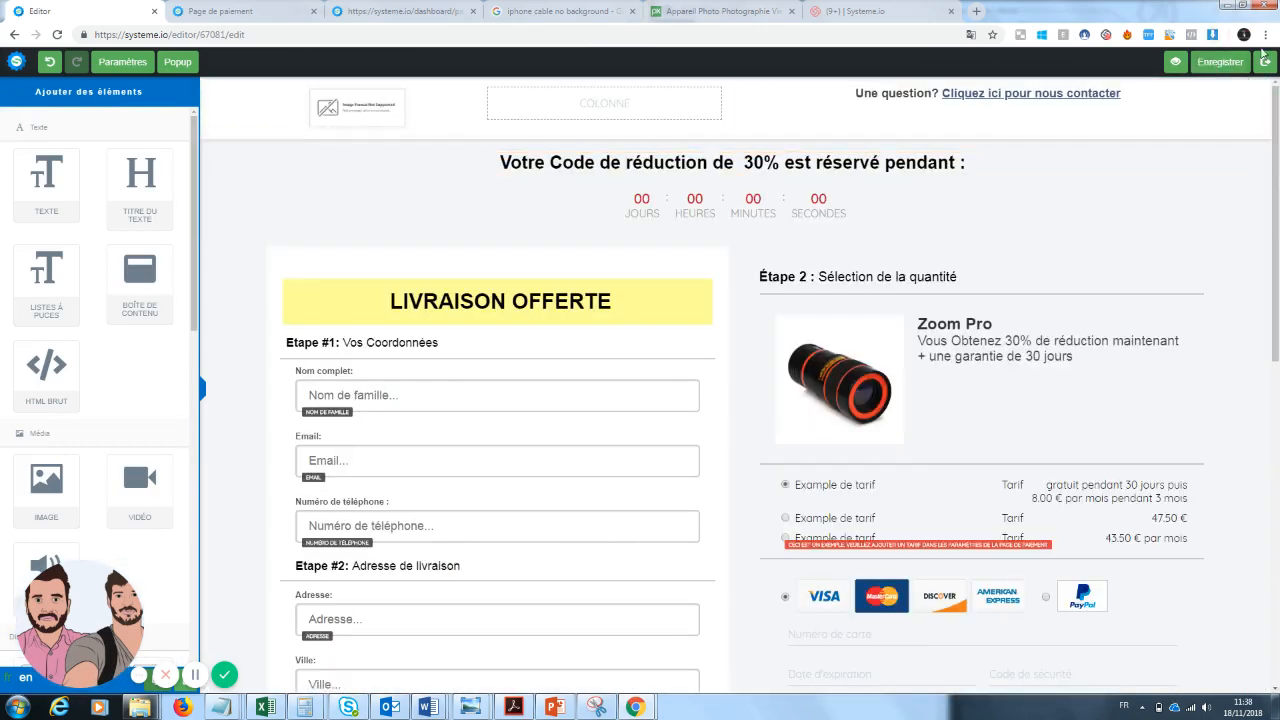
click(1265, 62)
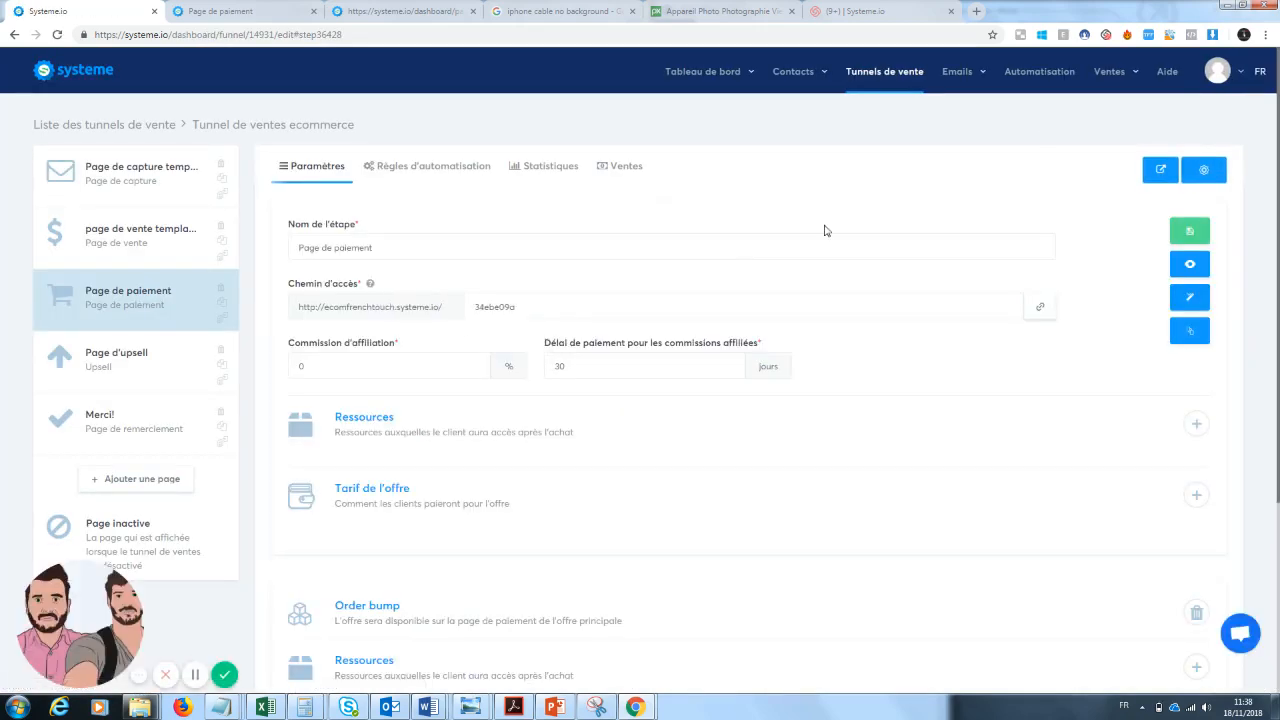
- Preview the payment page and test its payment options by selecting PayPal and returning to card payment
click(1190, 264)
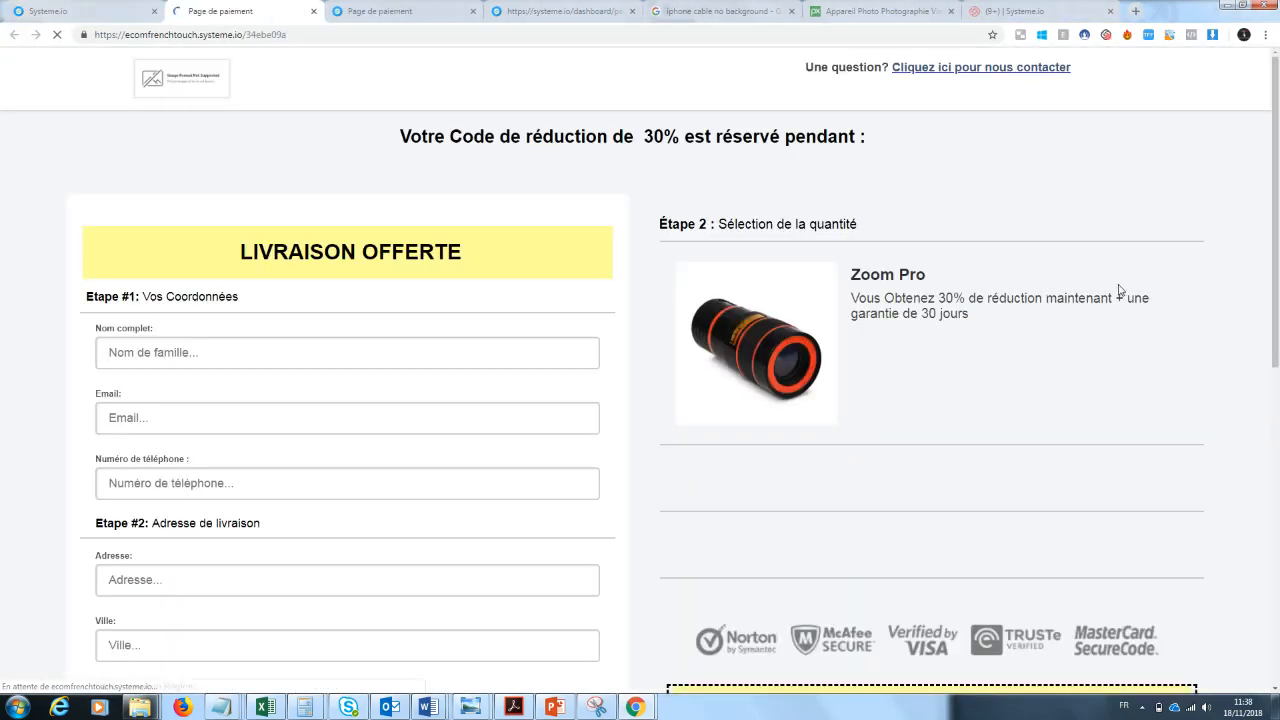
drag(1277, 138, 1277, 198)
click(880, 479)
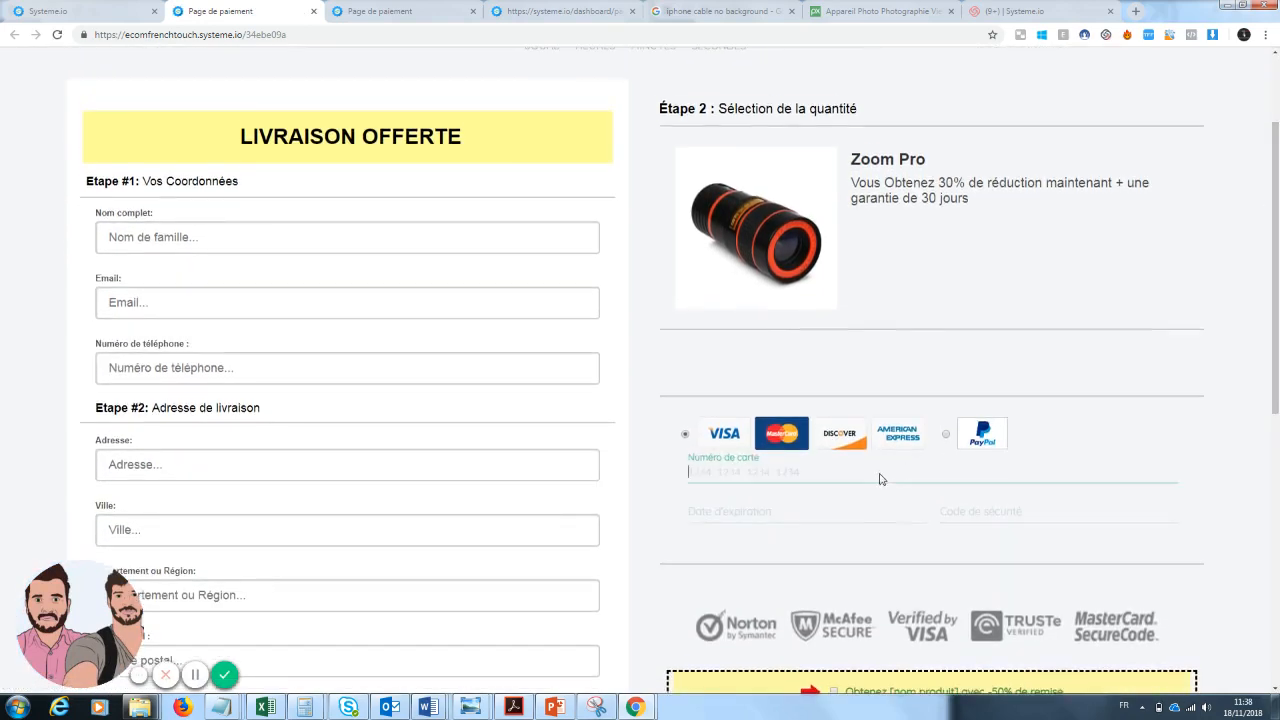
click(1023, 266)
mouse_move(1277, 256)
mouse_down()
mouse_move(1277, 353)
mouse_move(1277, 257)
mouse_up()
scroll(1277, 257, up, 2)
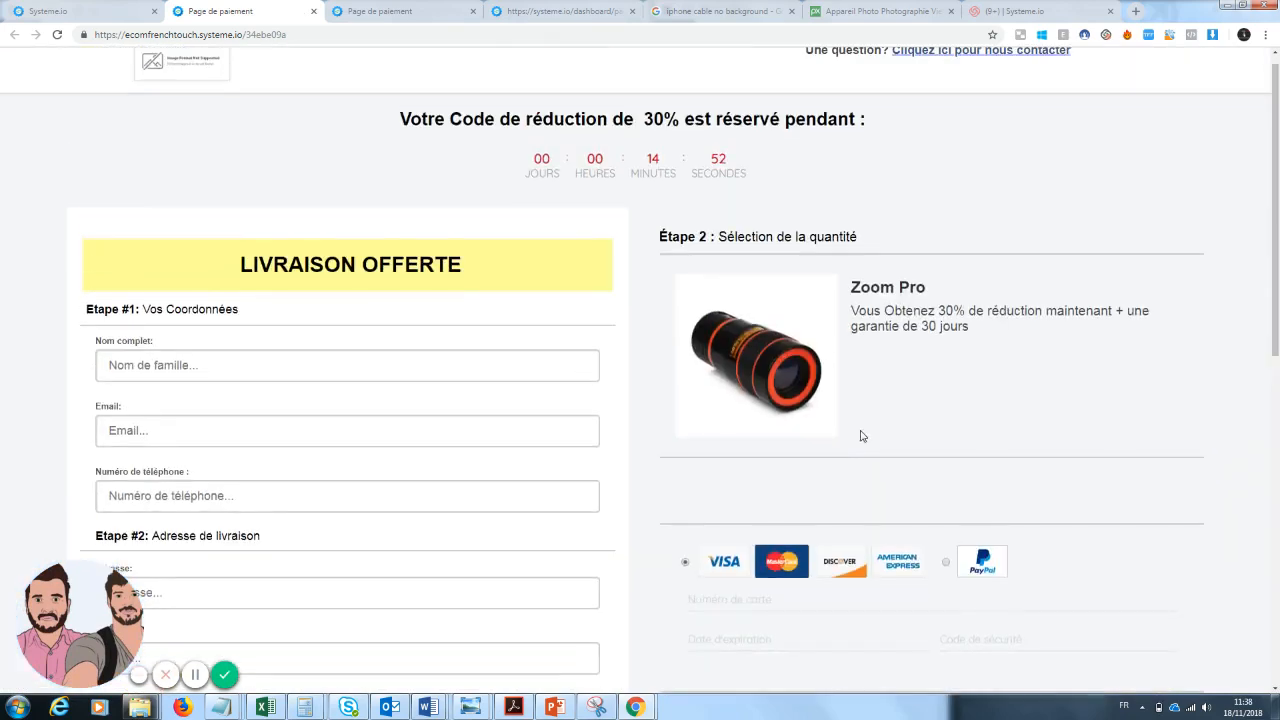
click(945, 562)
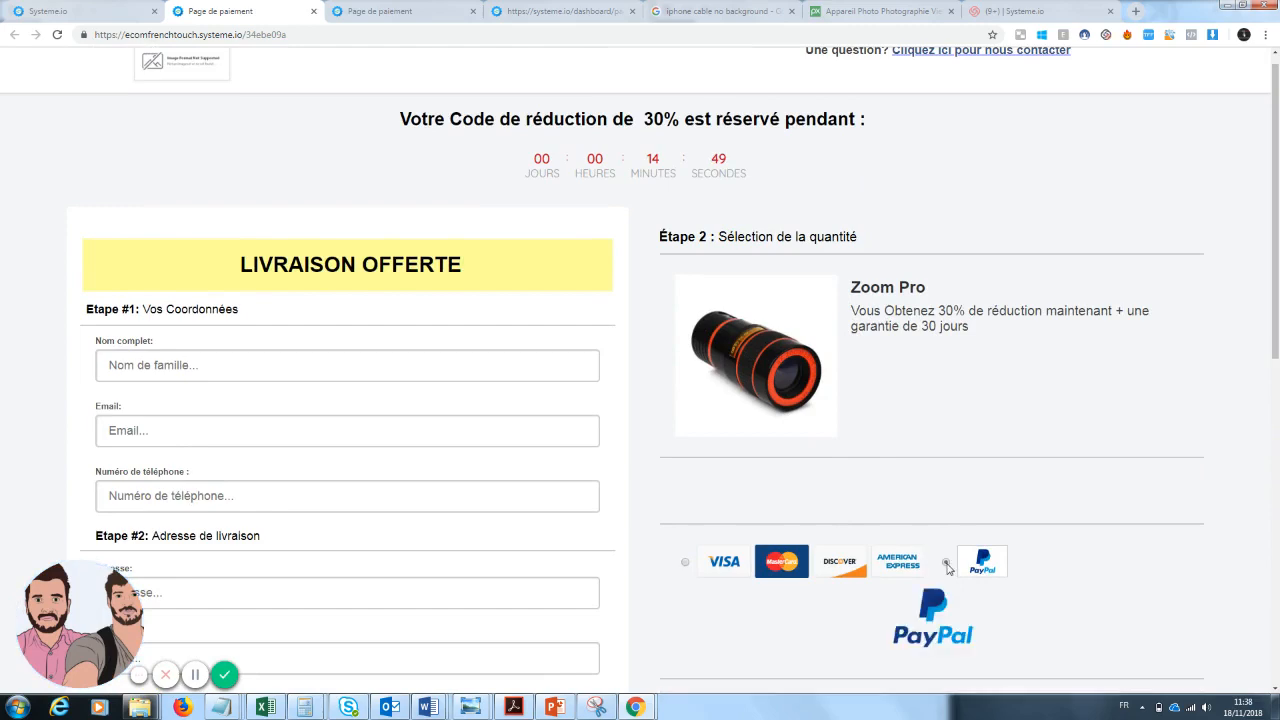
click(685, 566)
- Review the previewed page's header, order form, order bump and footer, and close the preview
drag(1276, 243, 1276, 496)
drag(1277, 535, 1259, 129)
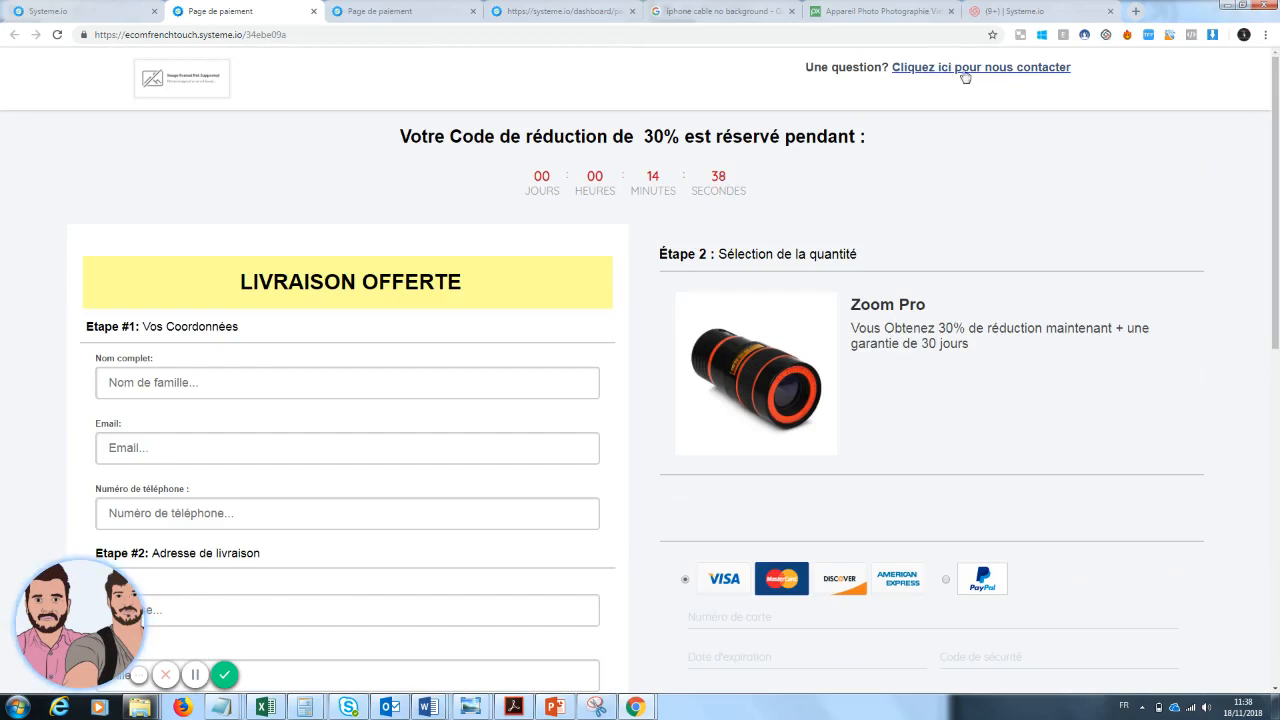
drag(1276, 181, 936, 247)
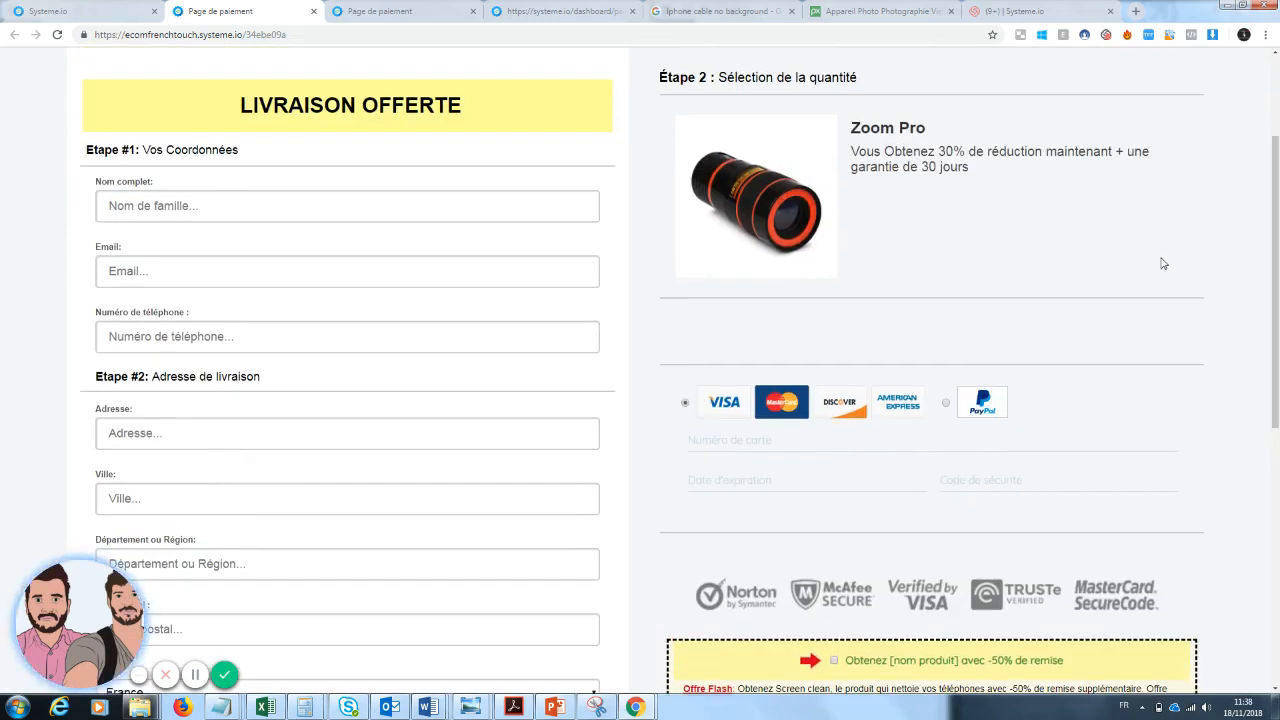
scroll(1163, 263, down, 2)
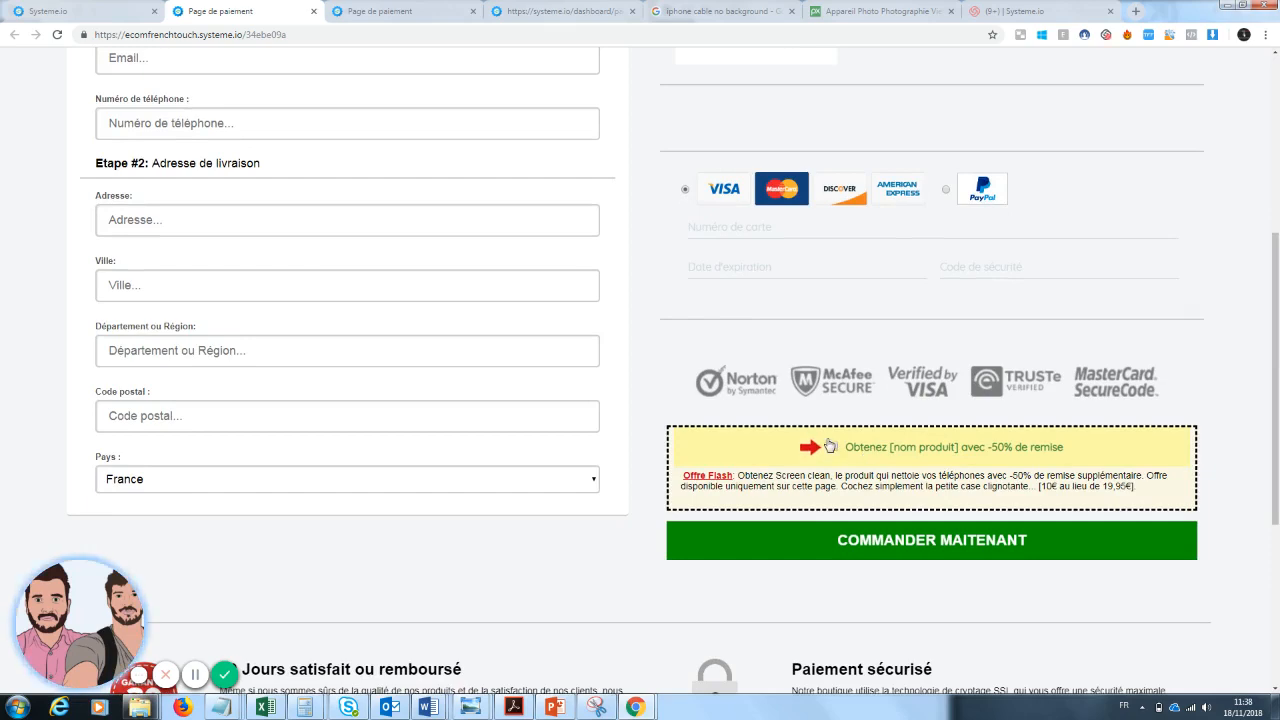
scroll(1277, 390, down, 3)
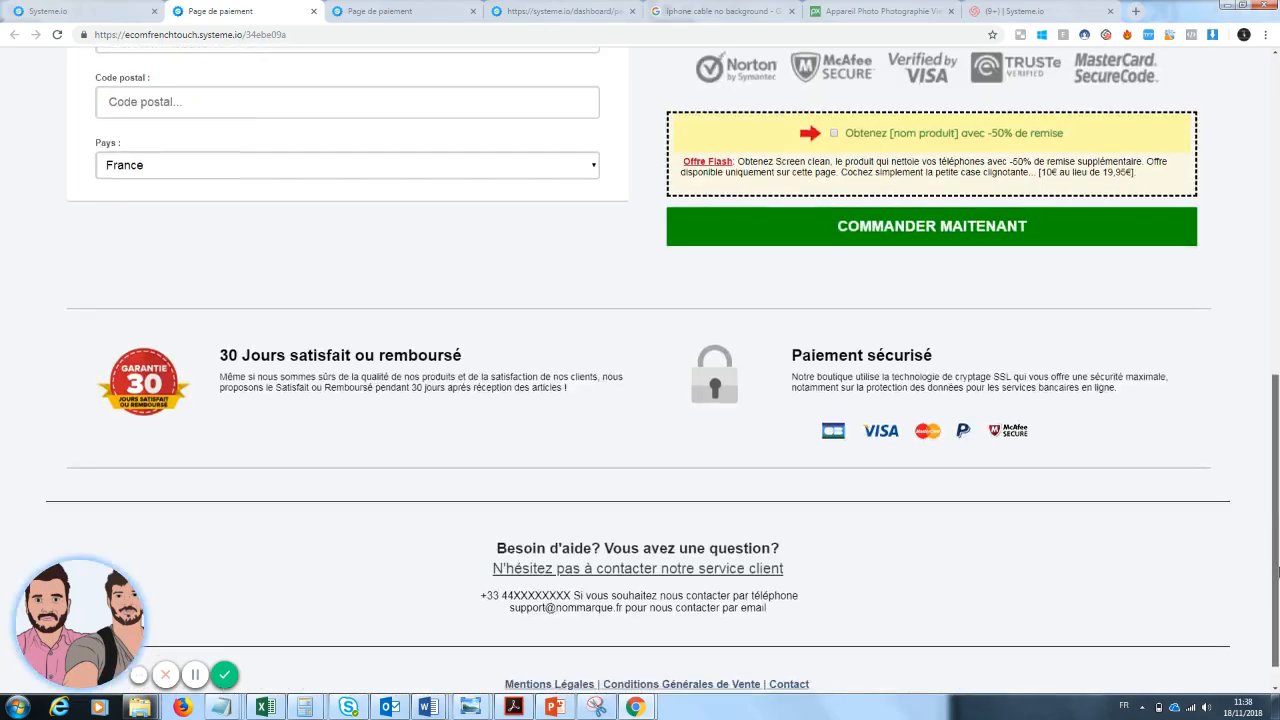
scroll(1277, 390, up, 7)
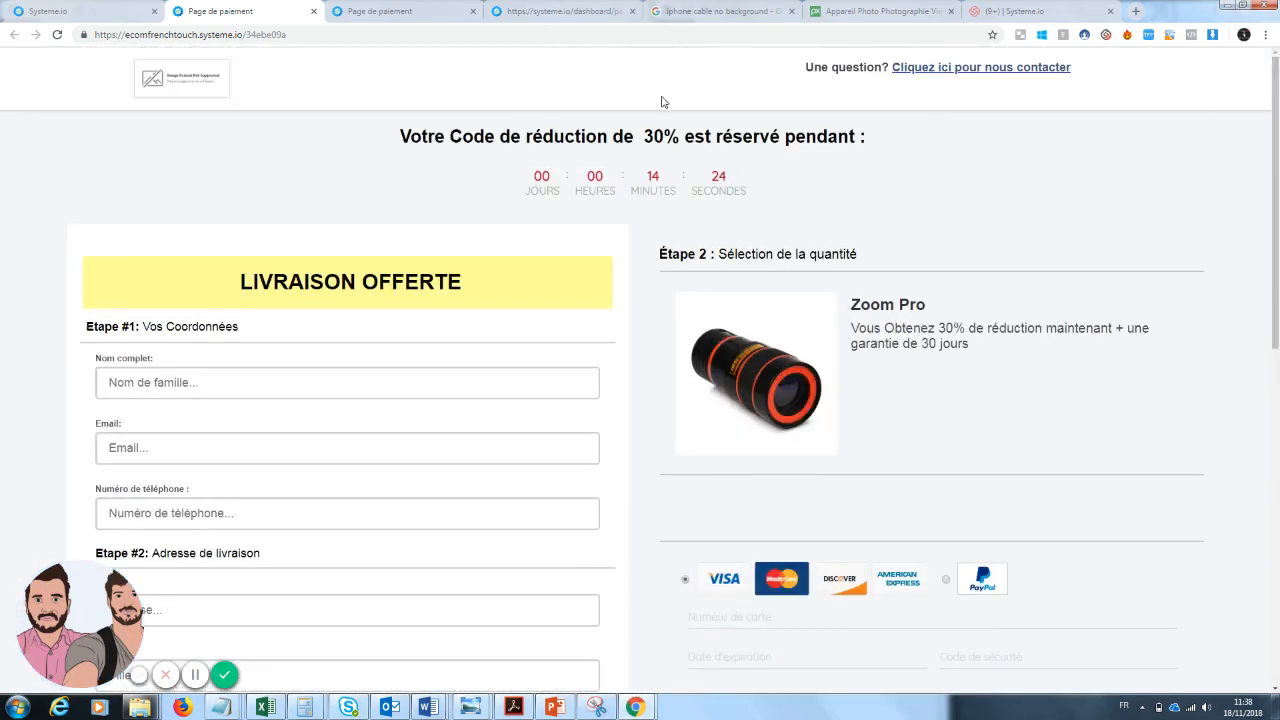
click(312, 12)
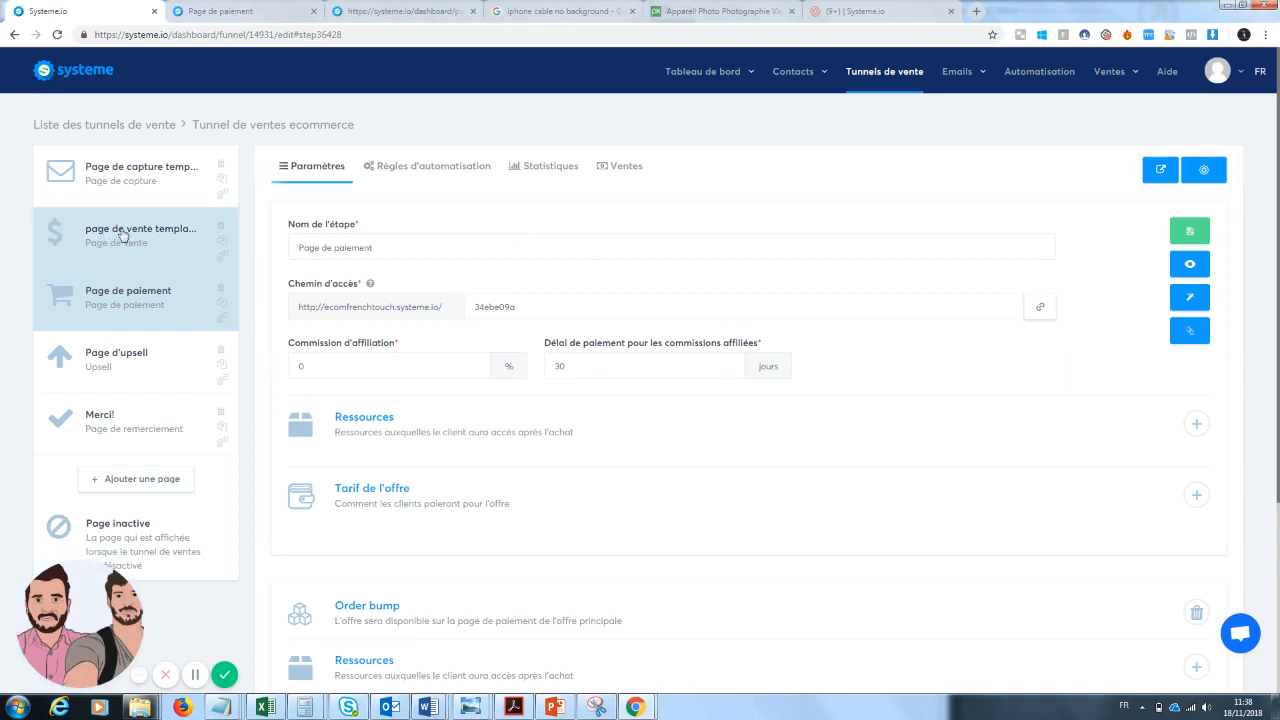
- Copy the payment page's access link and save the payment step's settings
click(1044, 310)
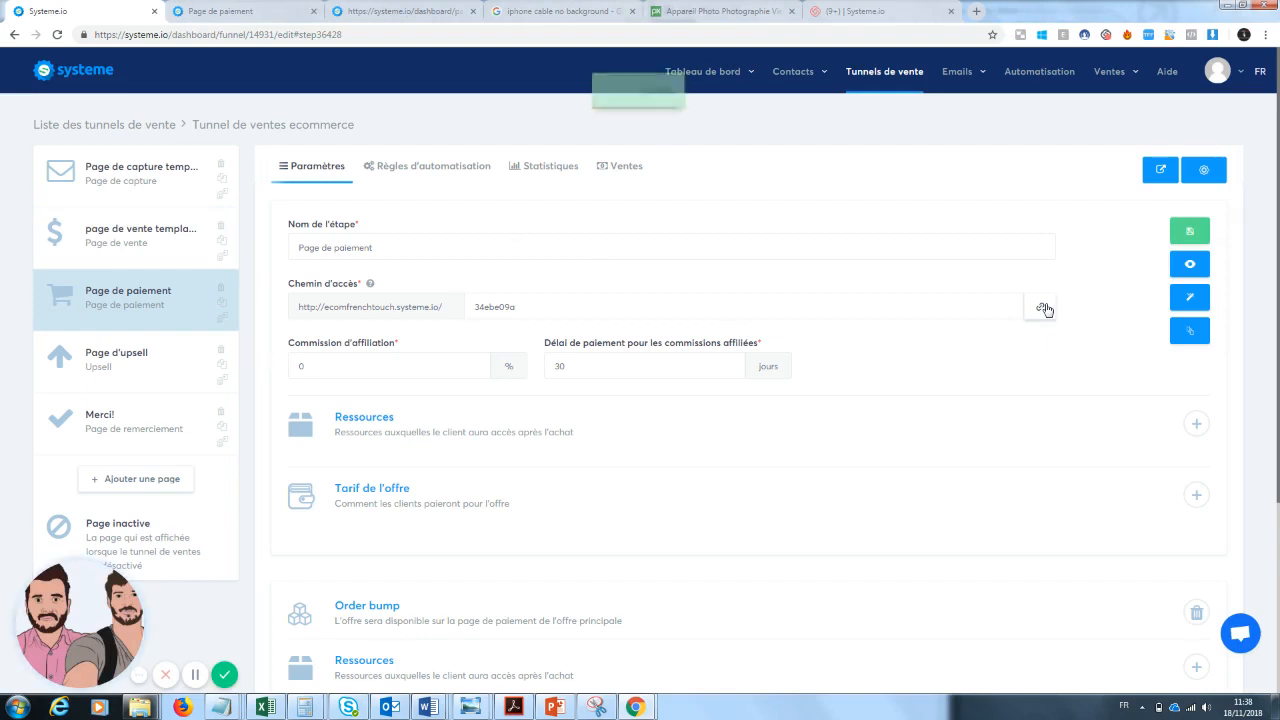
click(1189, 231)
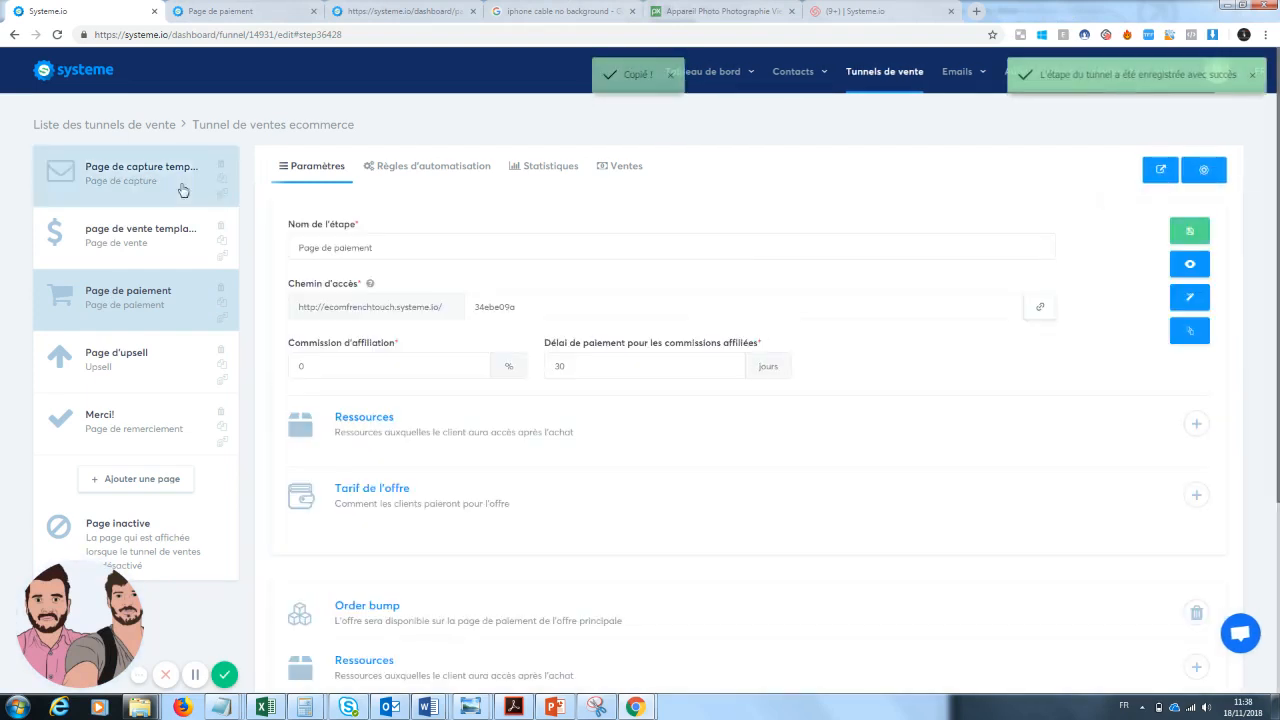
click(134, 238)
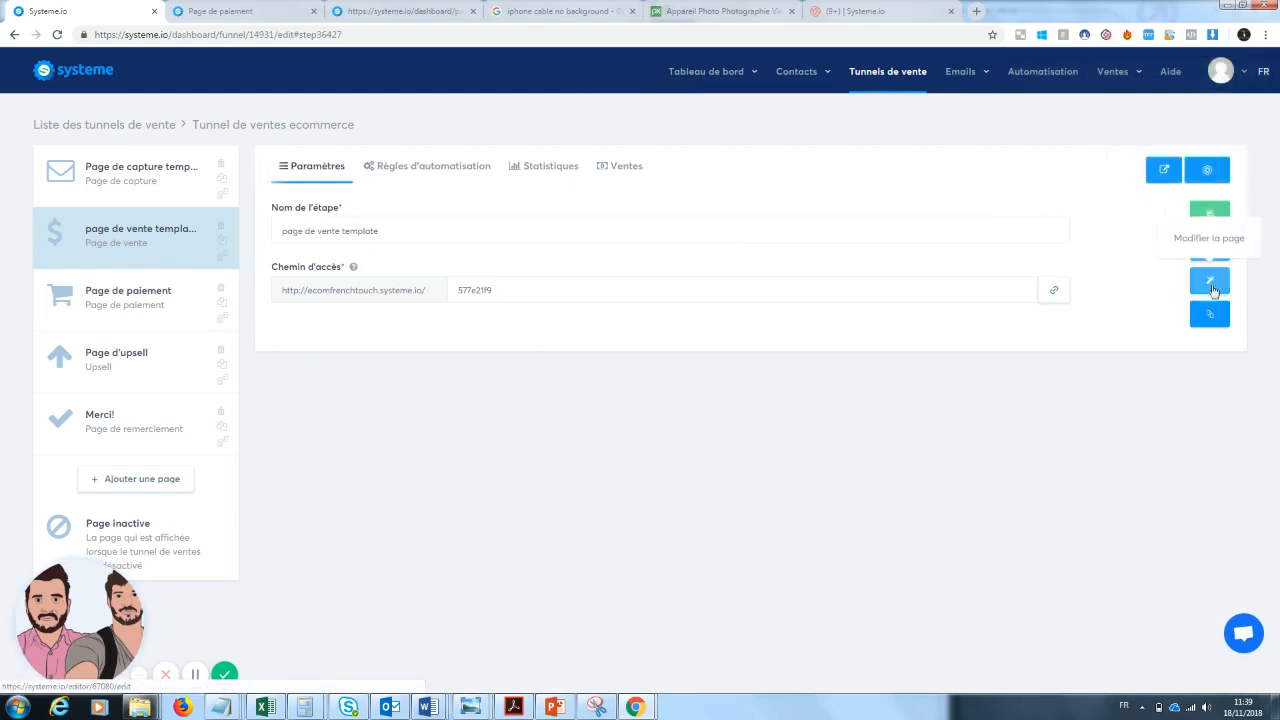
click(1211, 283)
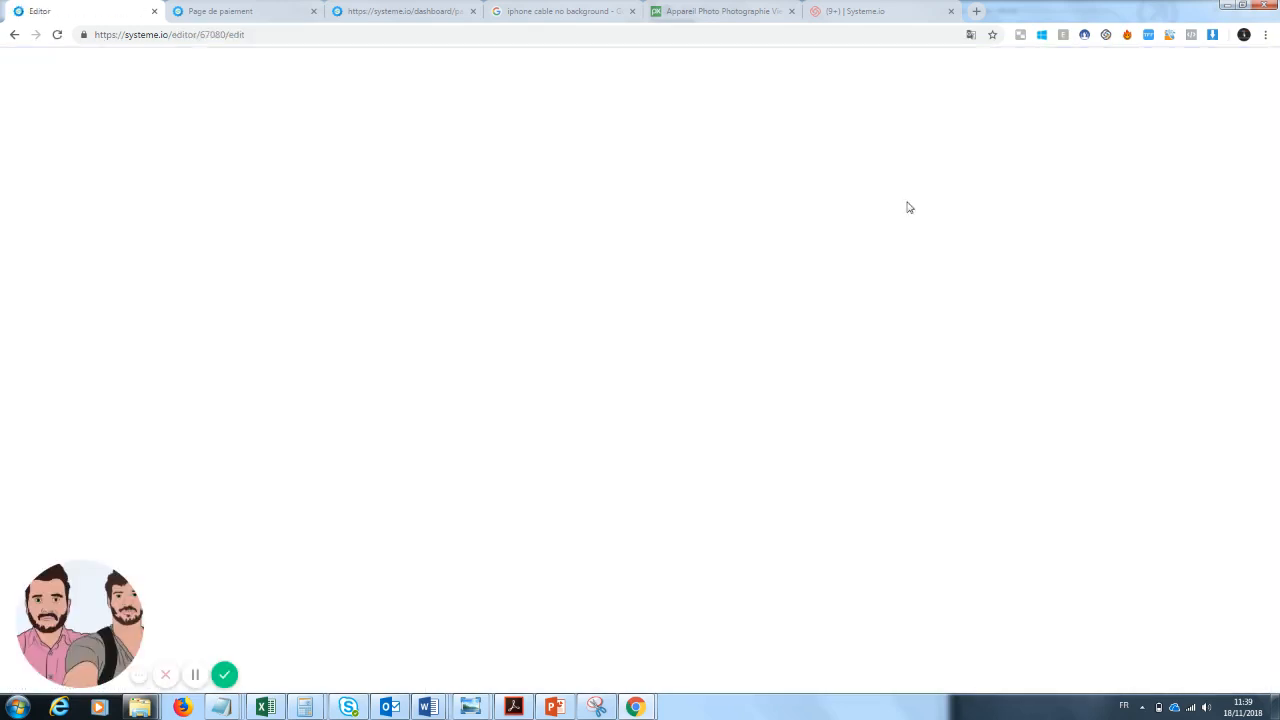
scroll(963, 363, down, 2)
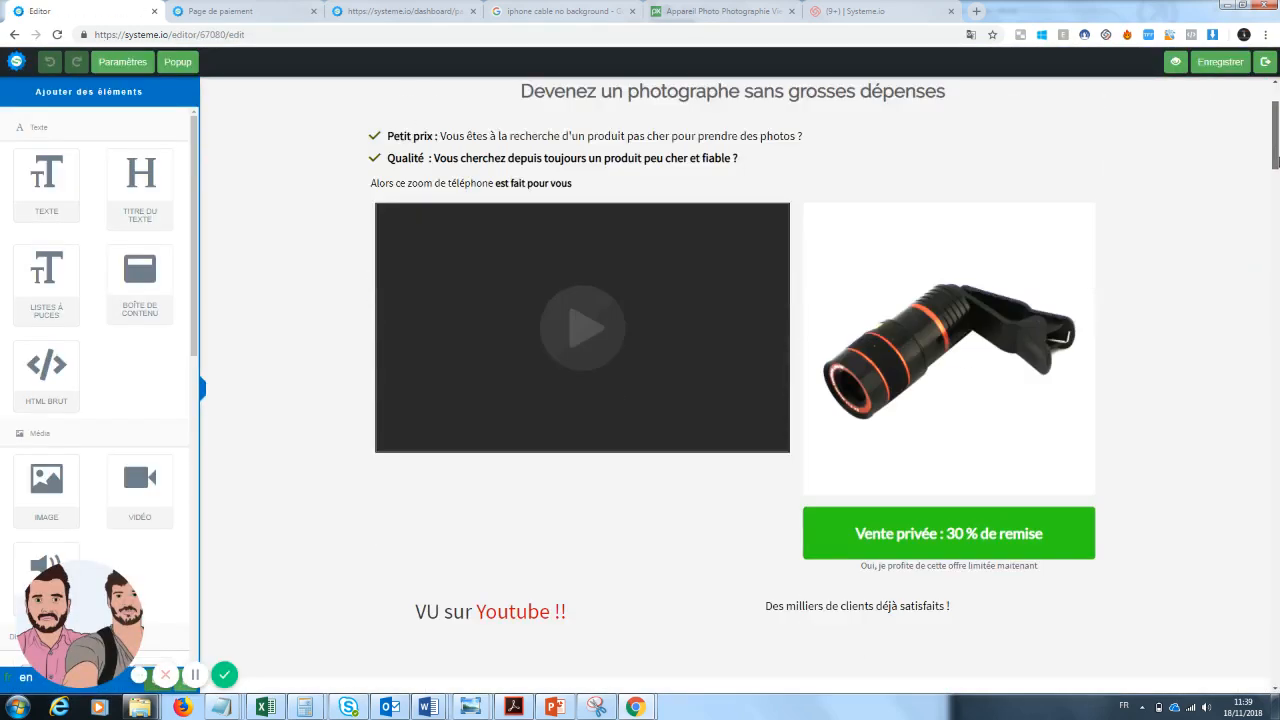
scroll(968, 352, down, 2)
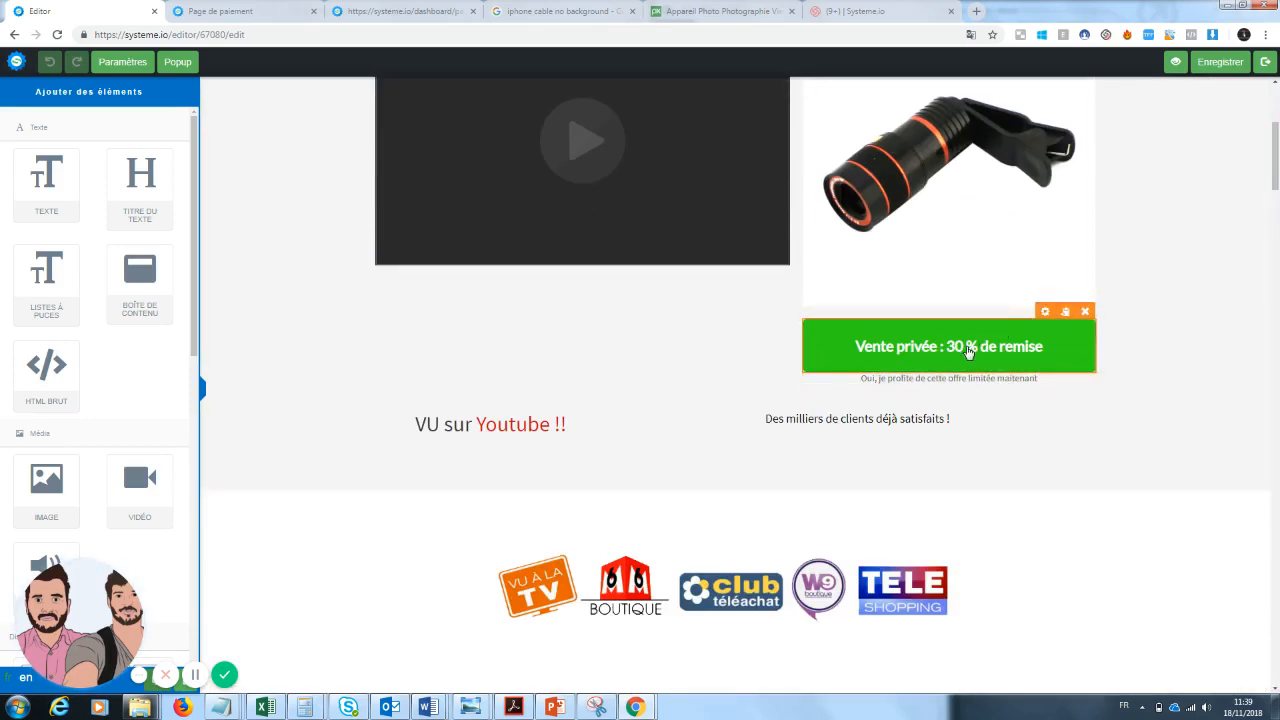
click(968, 352)
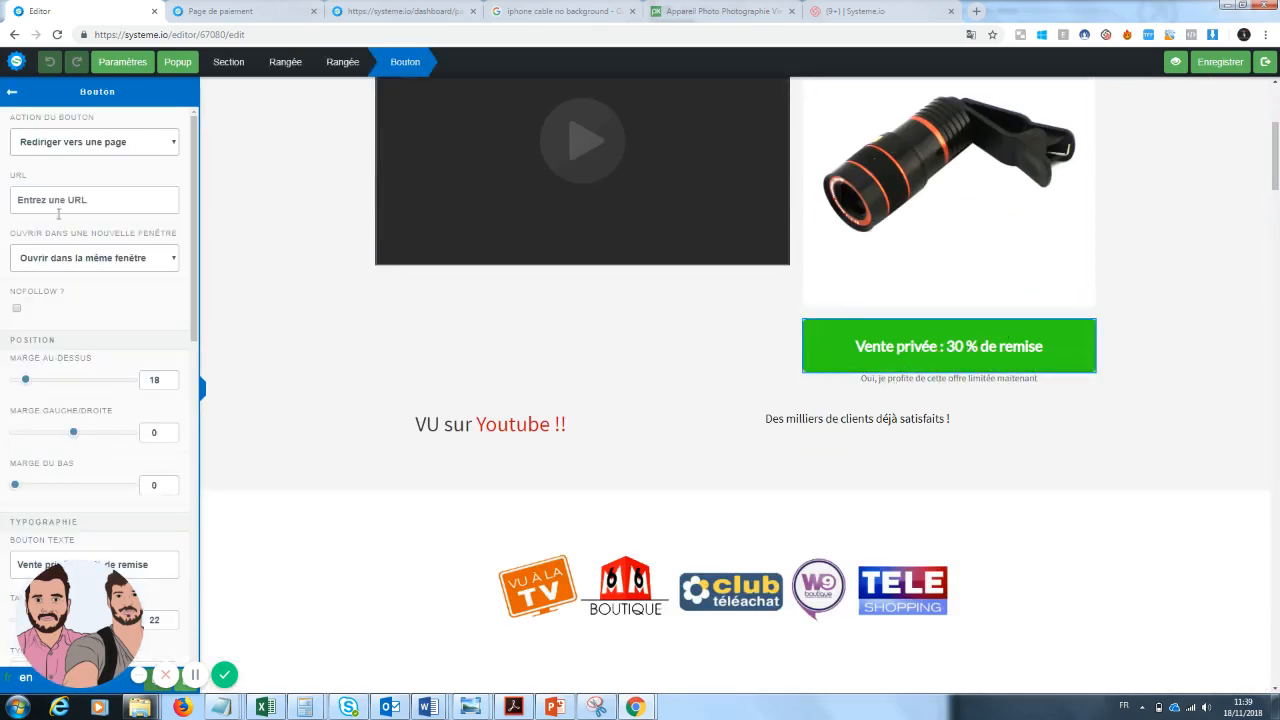
click(110, 198)
key(ctrl+v)
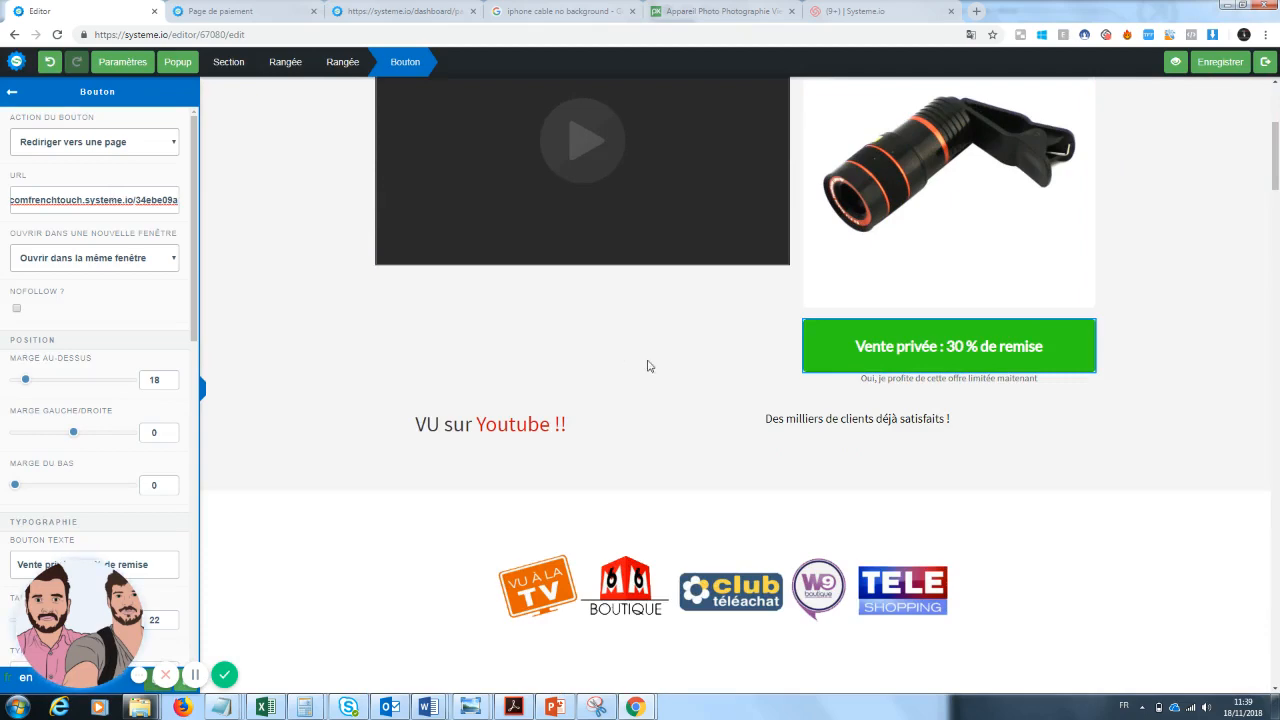
click(1267, 381)
- Set the copied payment page link as the URL of the "Je demande ma remise de 30% maitenant" button
scroll(1270, 375, down, 14)
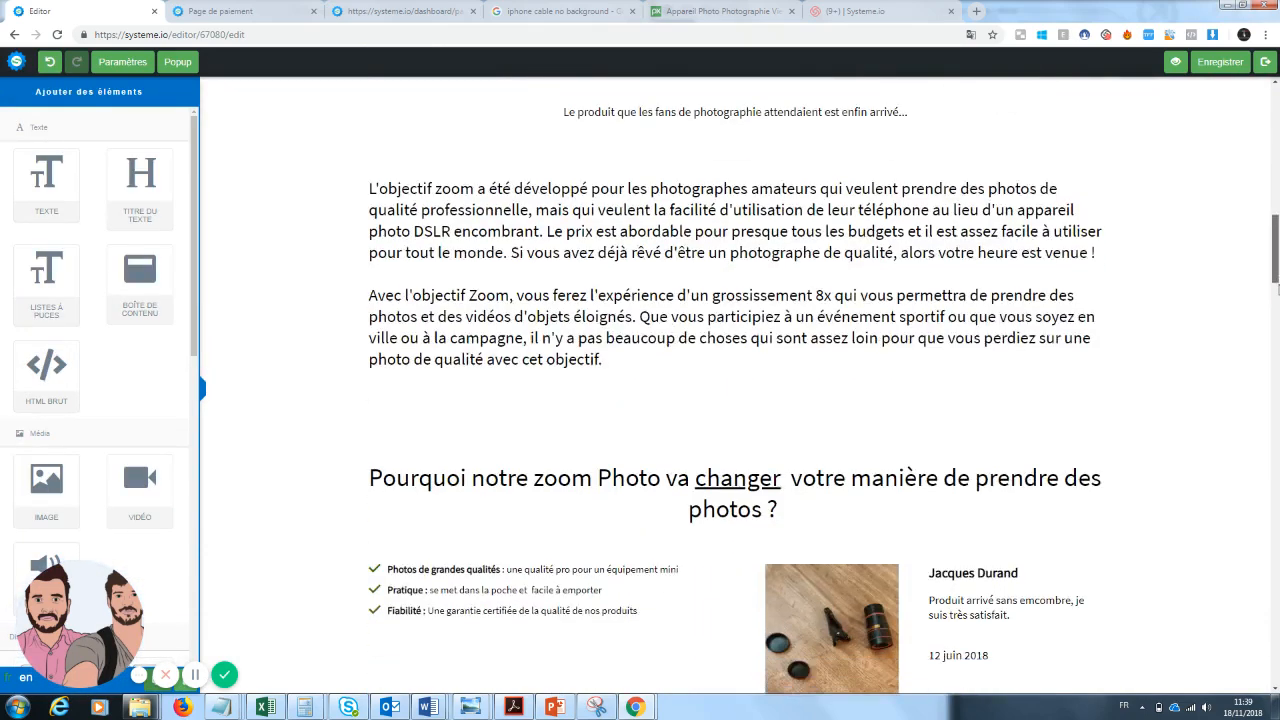
scroll(1270, 365, down, 10)
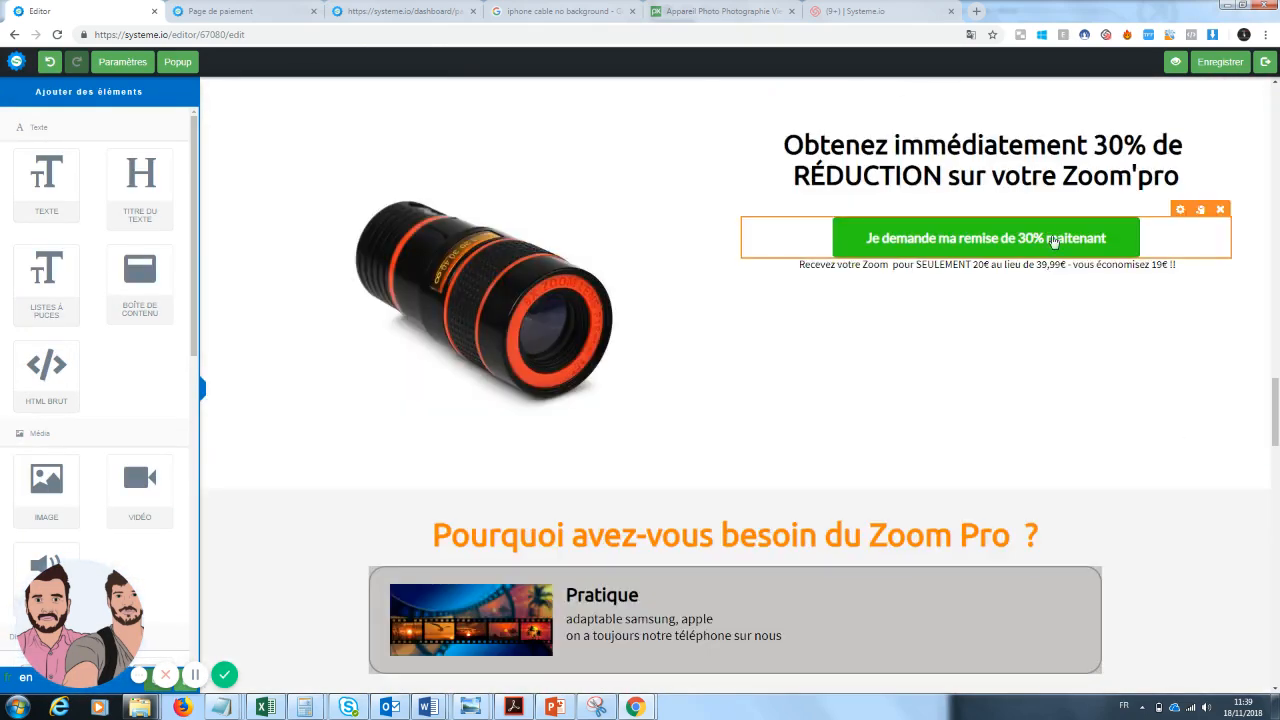
click(985, 237)
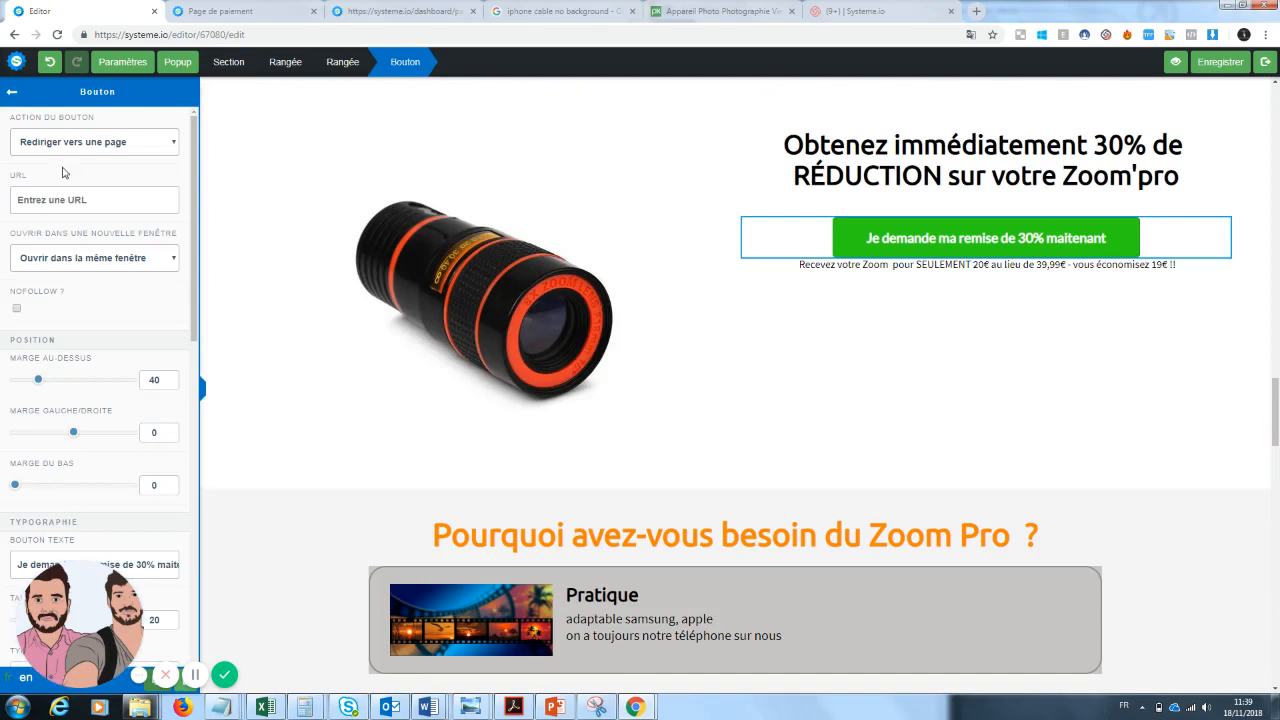
click(115, 199)
key(ctrl+v)
click(755, 301)
- Set the payment page link as the URL of the "Recevez vos 30% de réduction" button
scroll(1211, 450, down, 8)
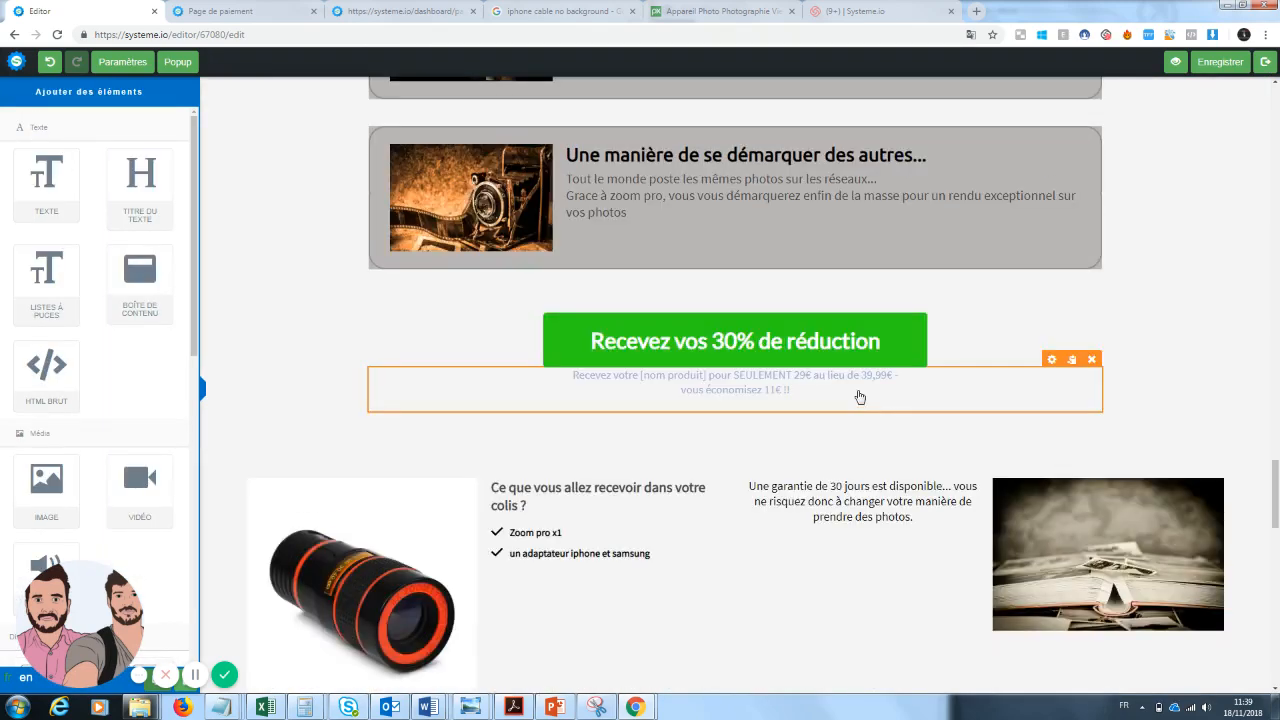
click(772, 326)
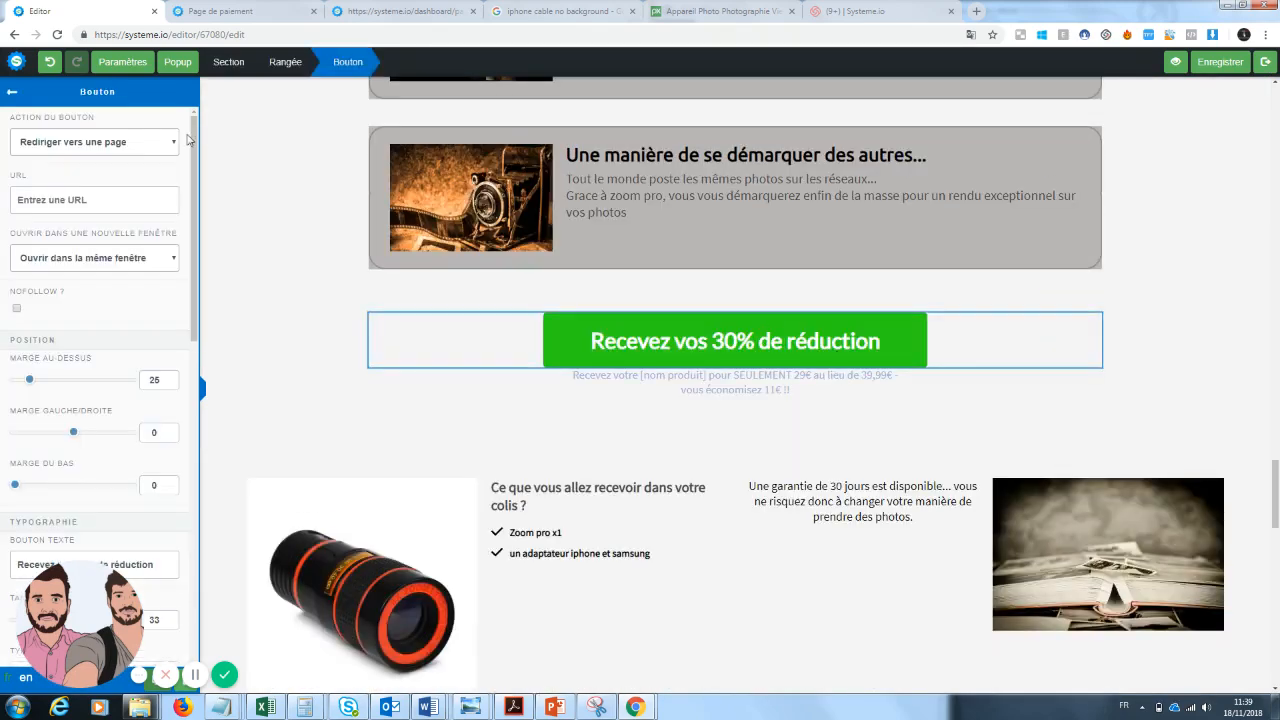
click(85, 200)
text(https://comfrenchtouch.systeme.io/34ebe09a)
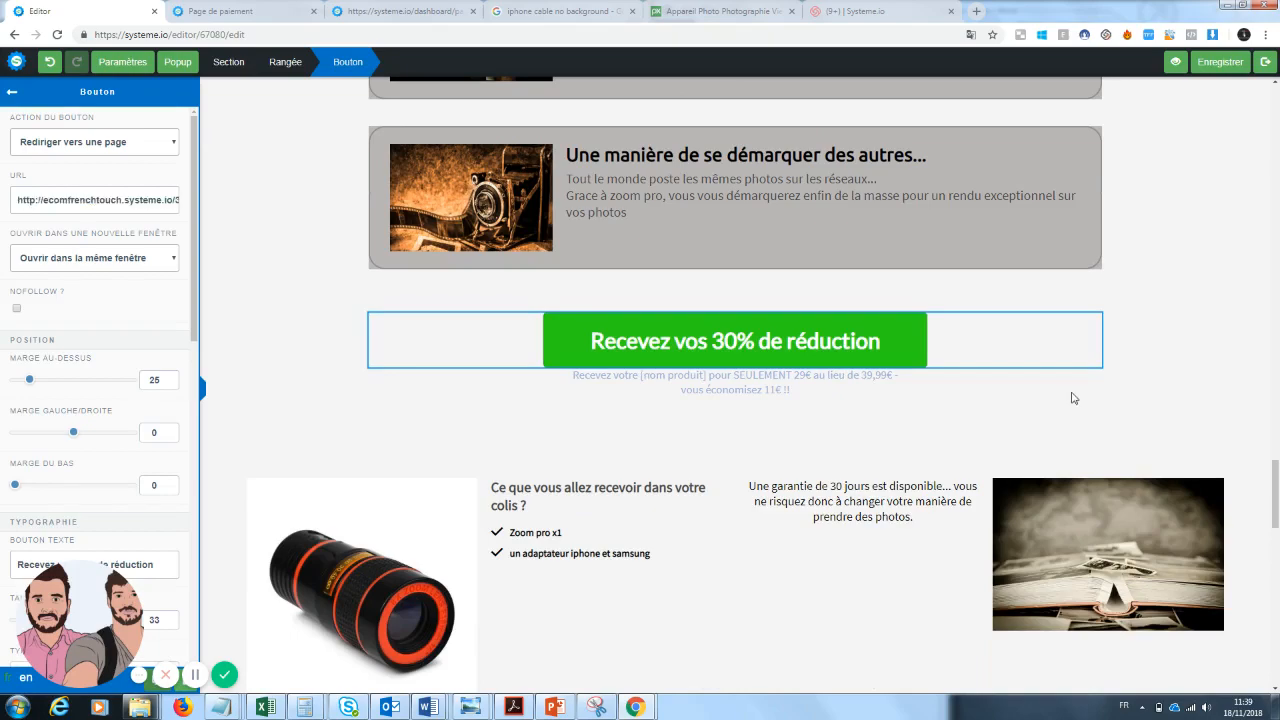
click(1072, 398)
- Set the payment page link as the URL of the "Obtenez votre remise de 30% de réduction" button below the countdown
drag(1275, 494, 1276, 641)
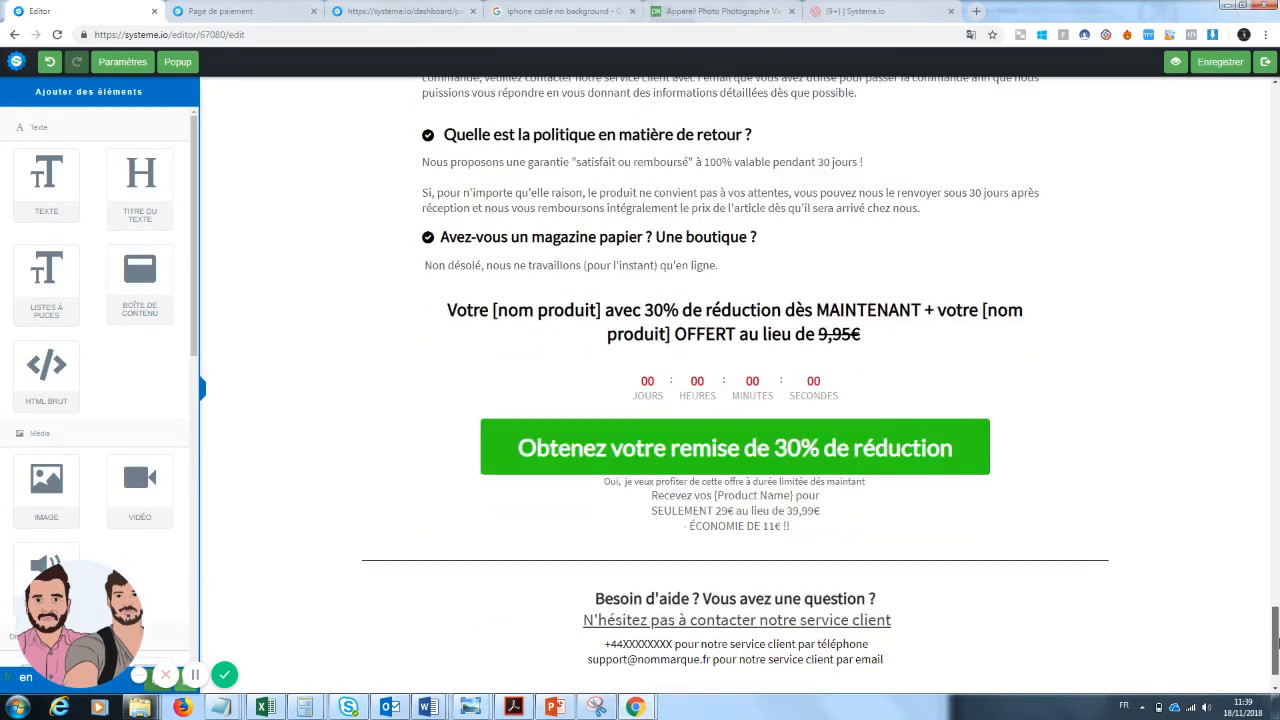
click(735, 448)
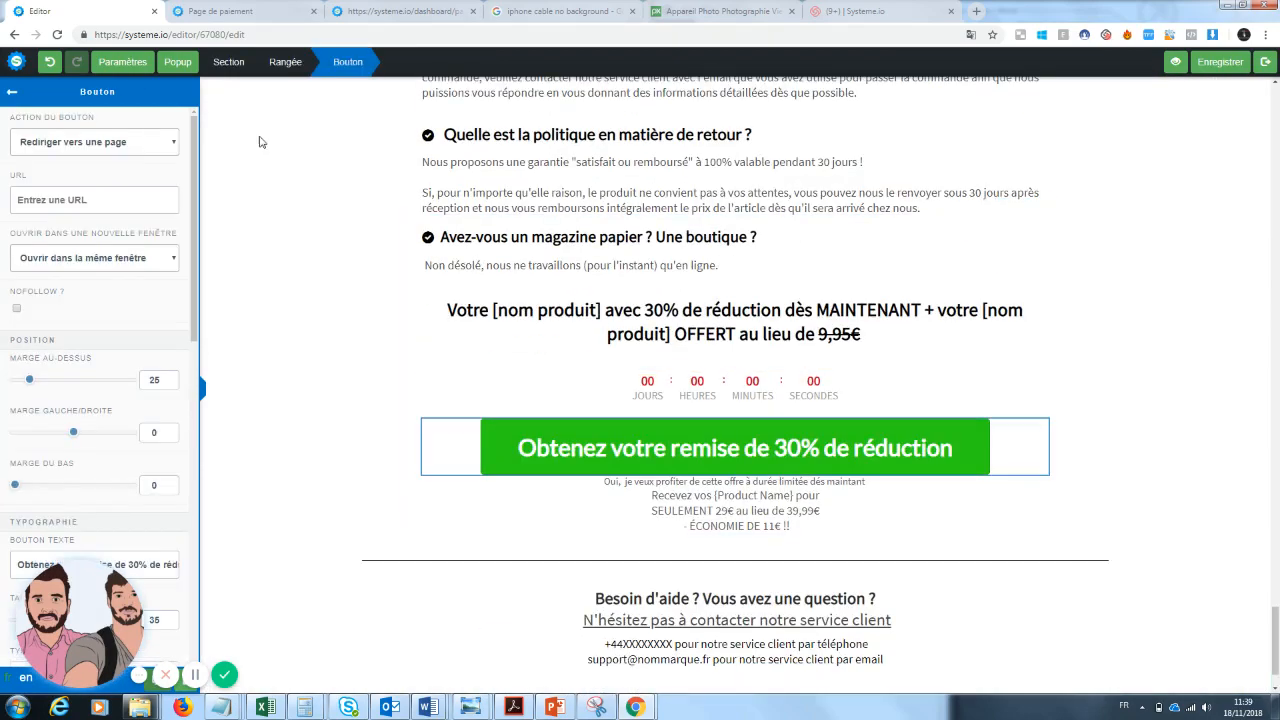
click(73, 198)
key(ctrl+v)
click(1252, 500)
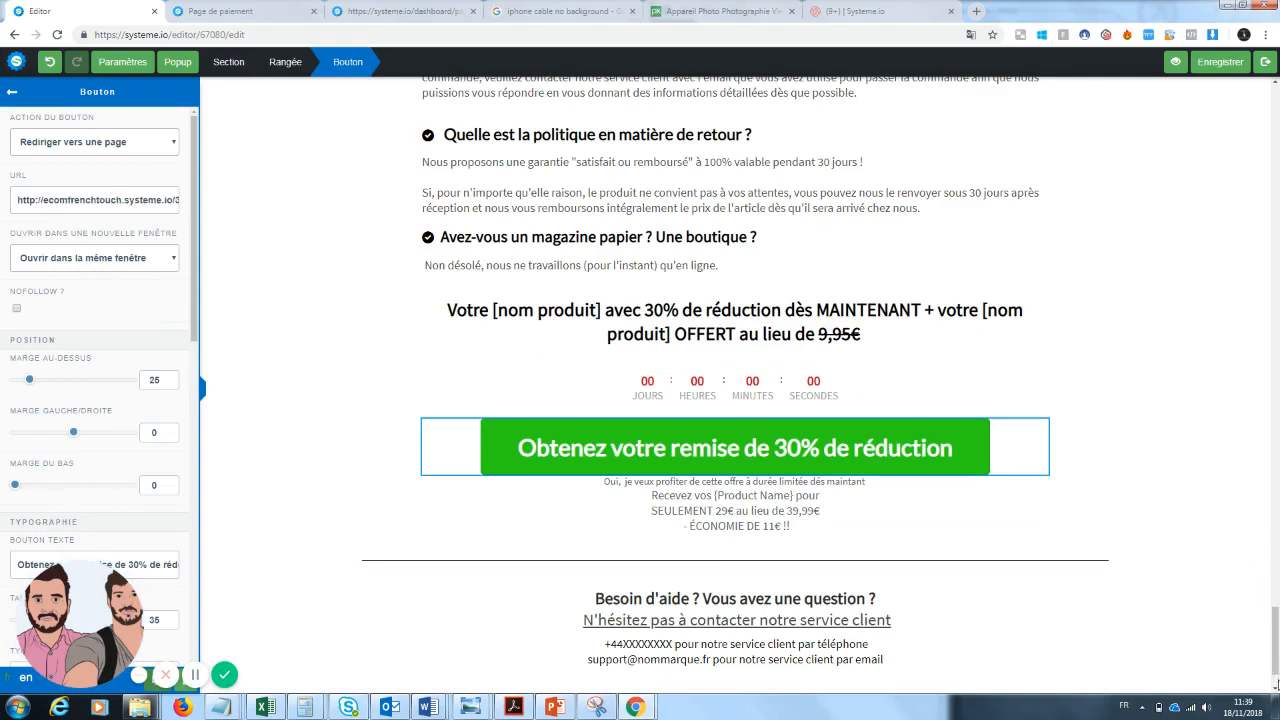
- Save the sales page, then preview it and follow its final discount button to the payment page
click(1233, 62)
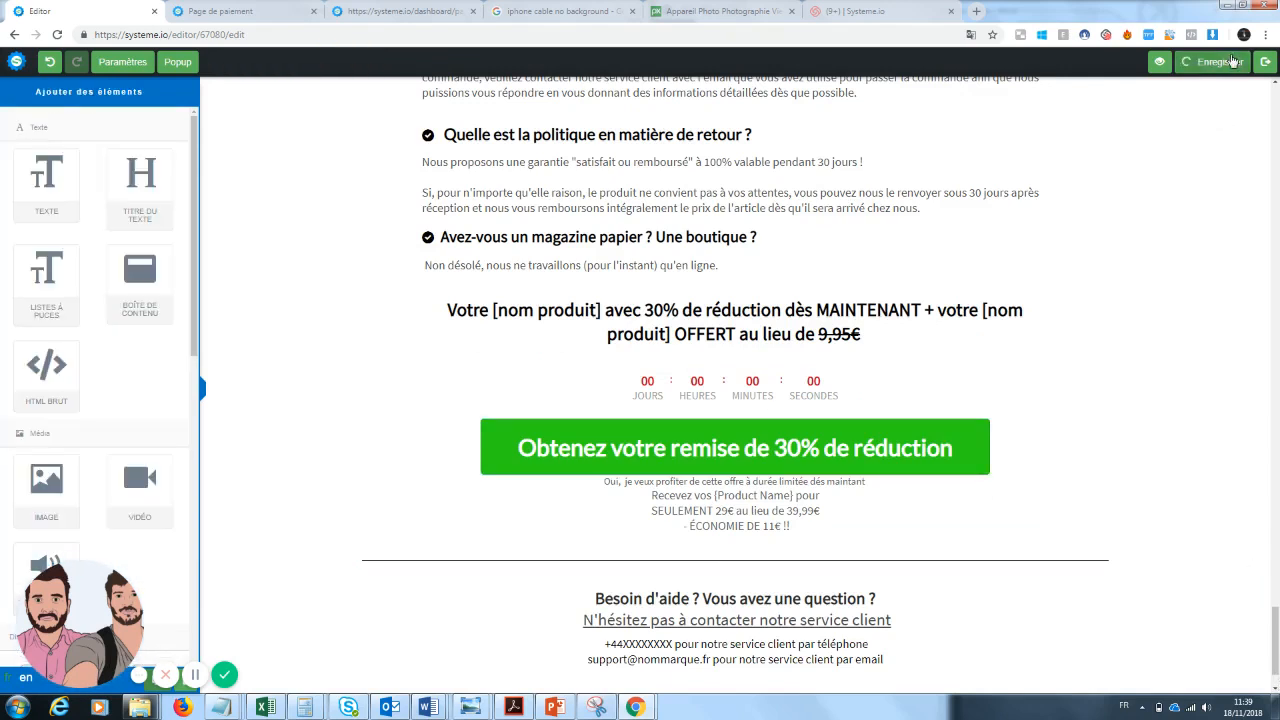
click(1172, 62)
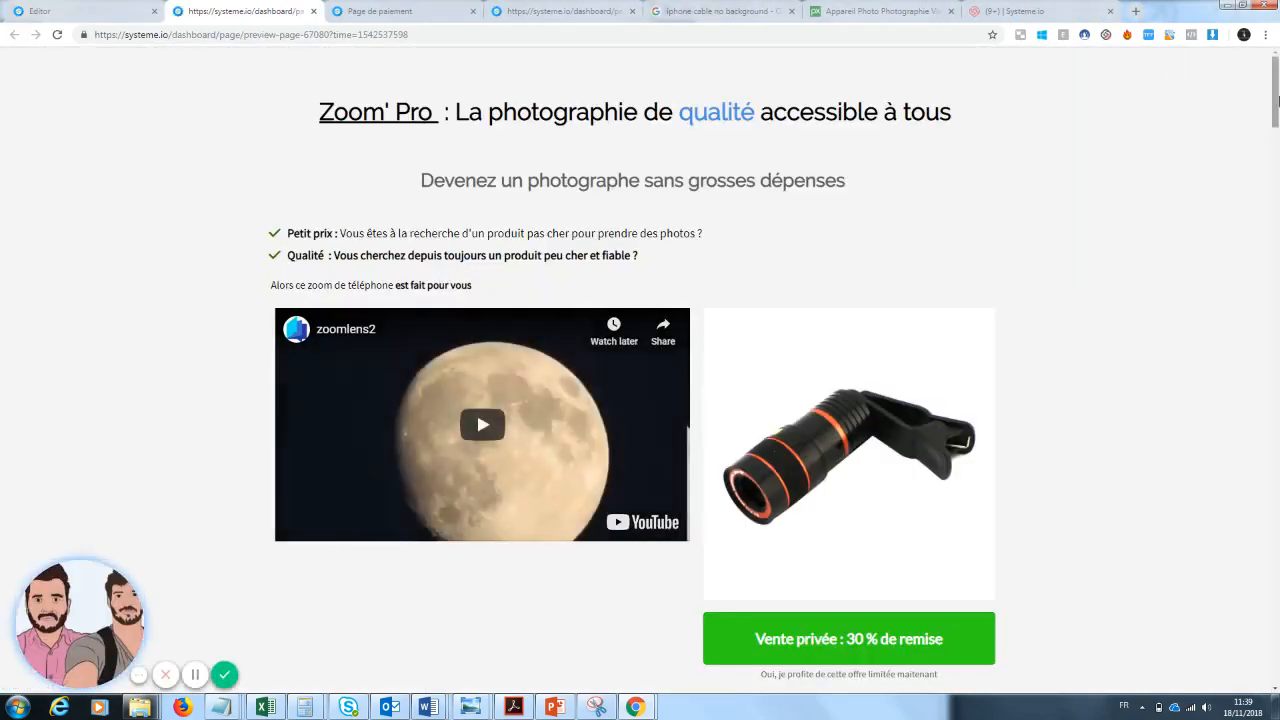
scroll(1277, 110, down, 3)
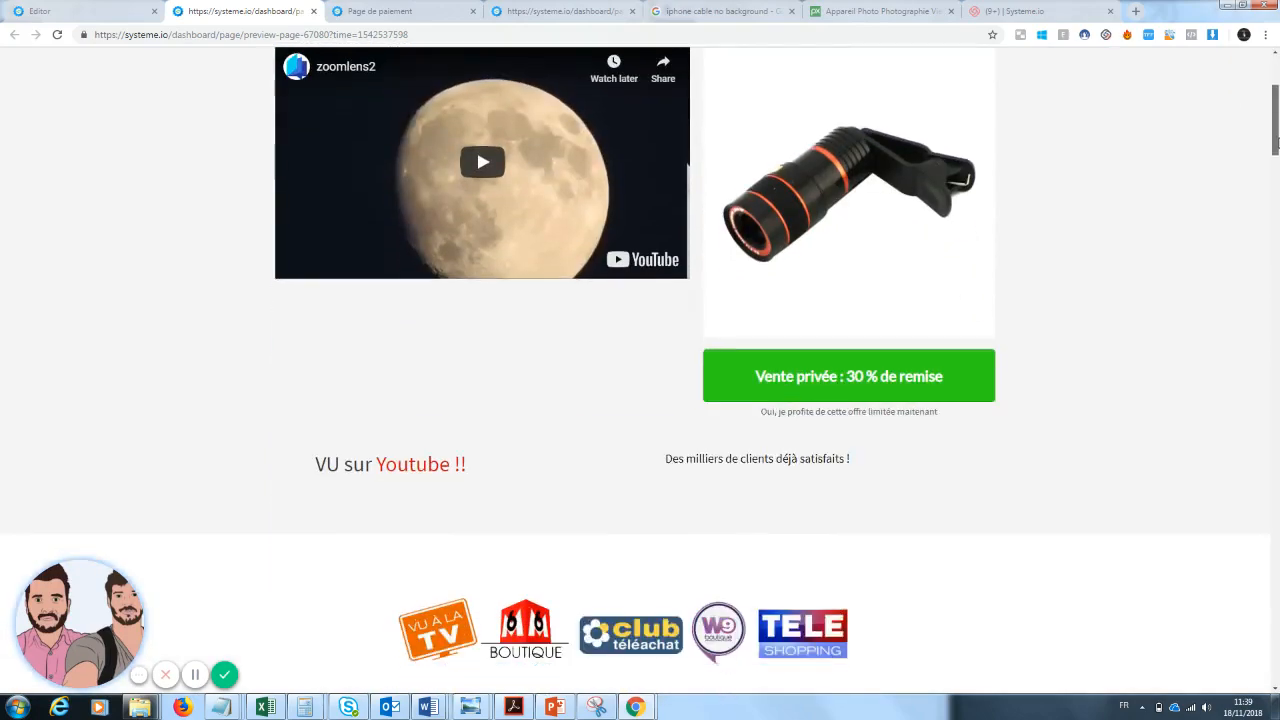
drag(1277, 143, 1271, 635)
click(820, 440)
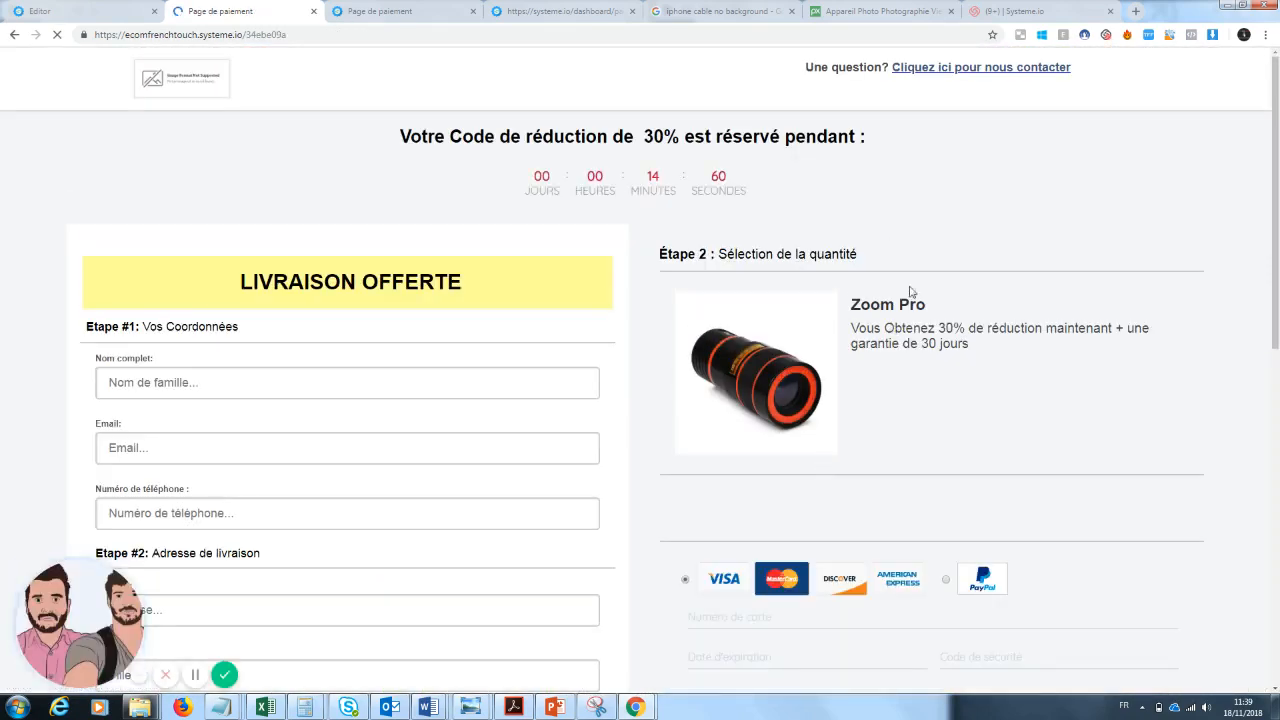
- Review the linked payment page's customer form, product section, payment options and order bump
drag(1277, 201, 1277, 150)
scroll(836, 284, down, 2)
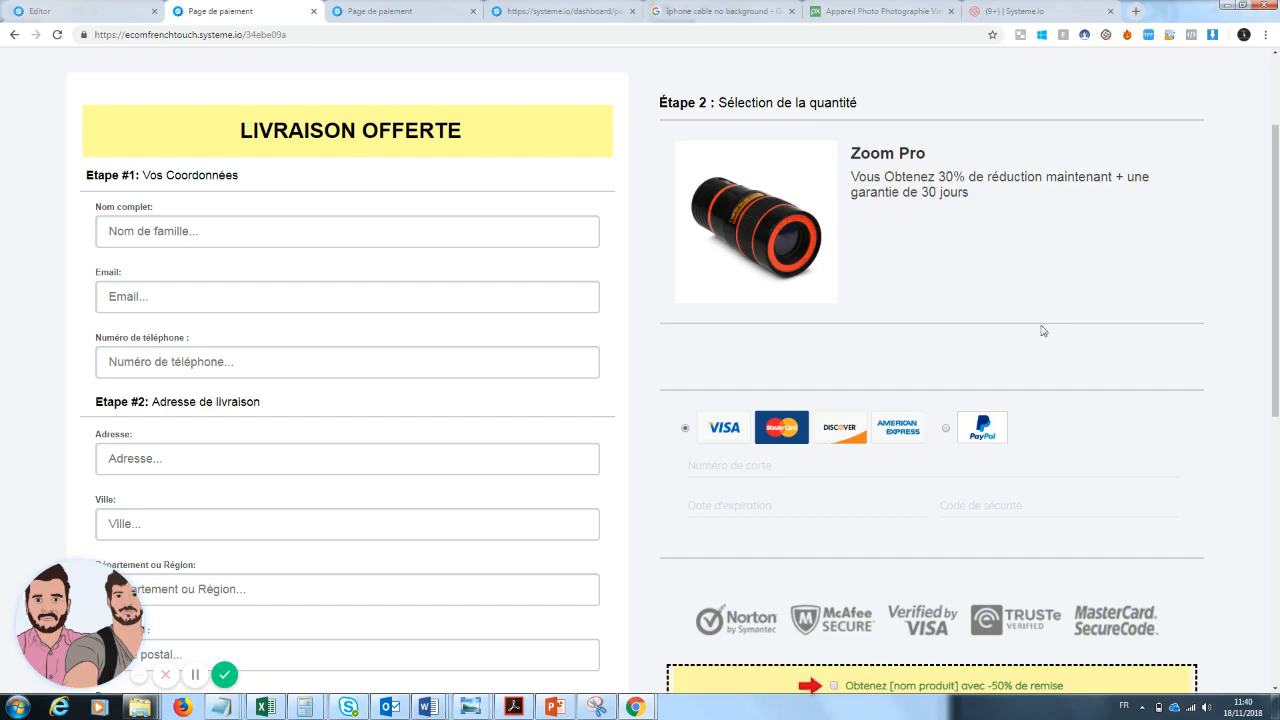
scroll(1145, 293, down, 1)
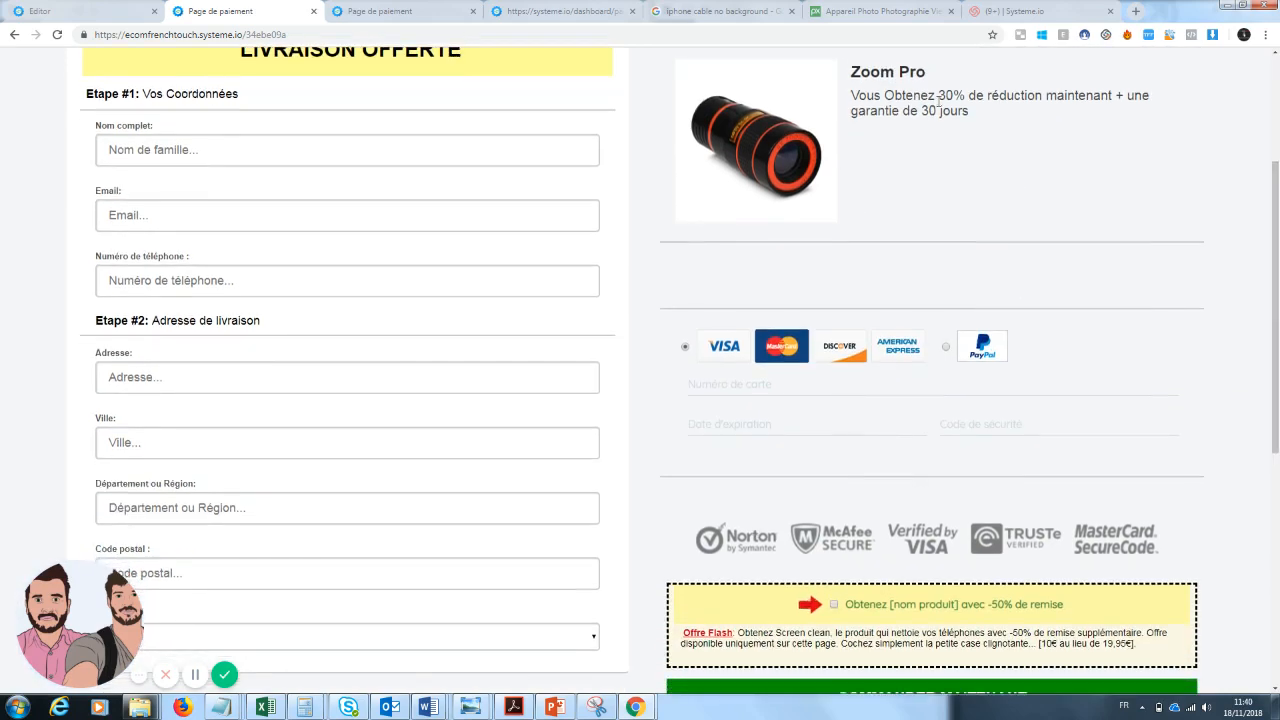
scroll(1050, 191, down, 4)
scroll(969, 546, up, 5)
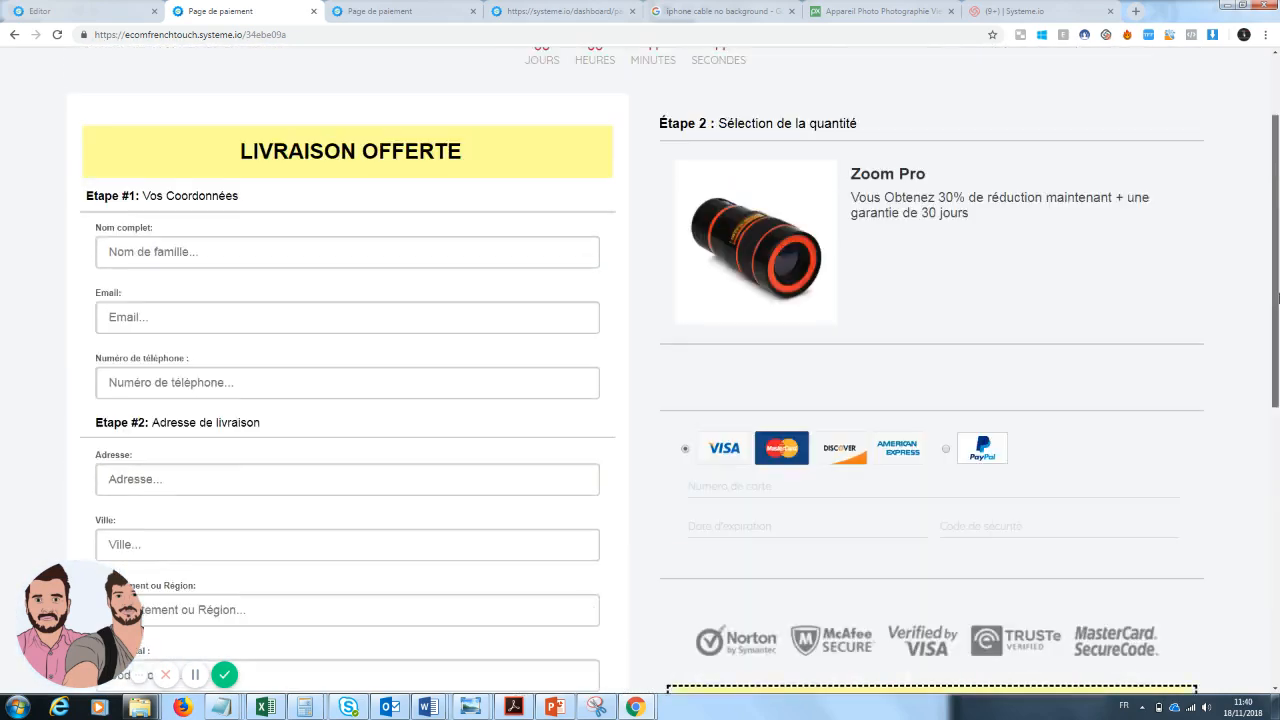
scroll(969, 546, down, 2)
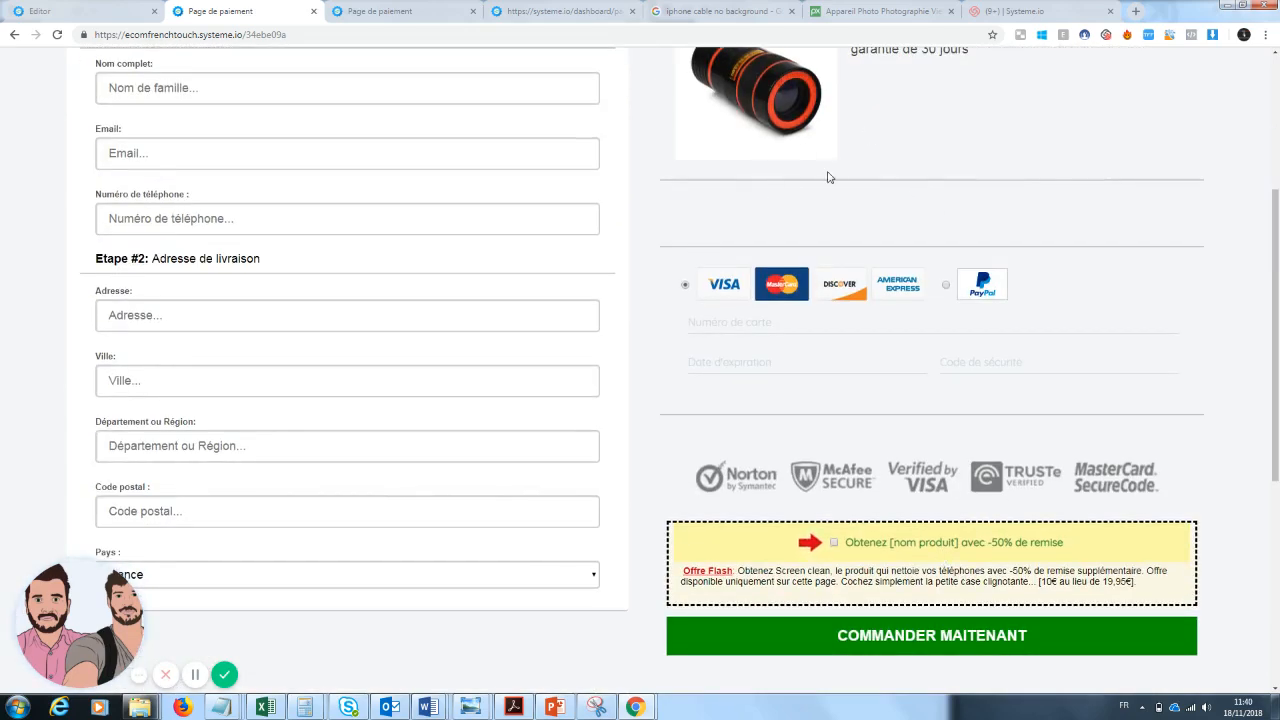
drag(1276, 285, 1277, 155)
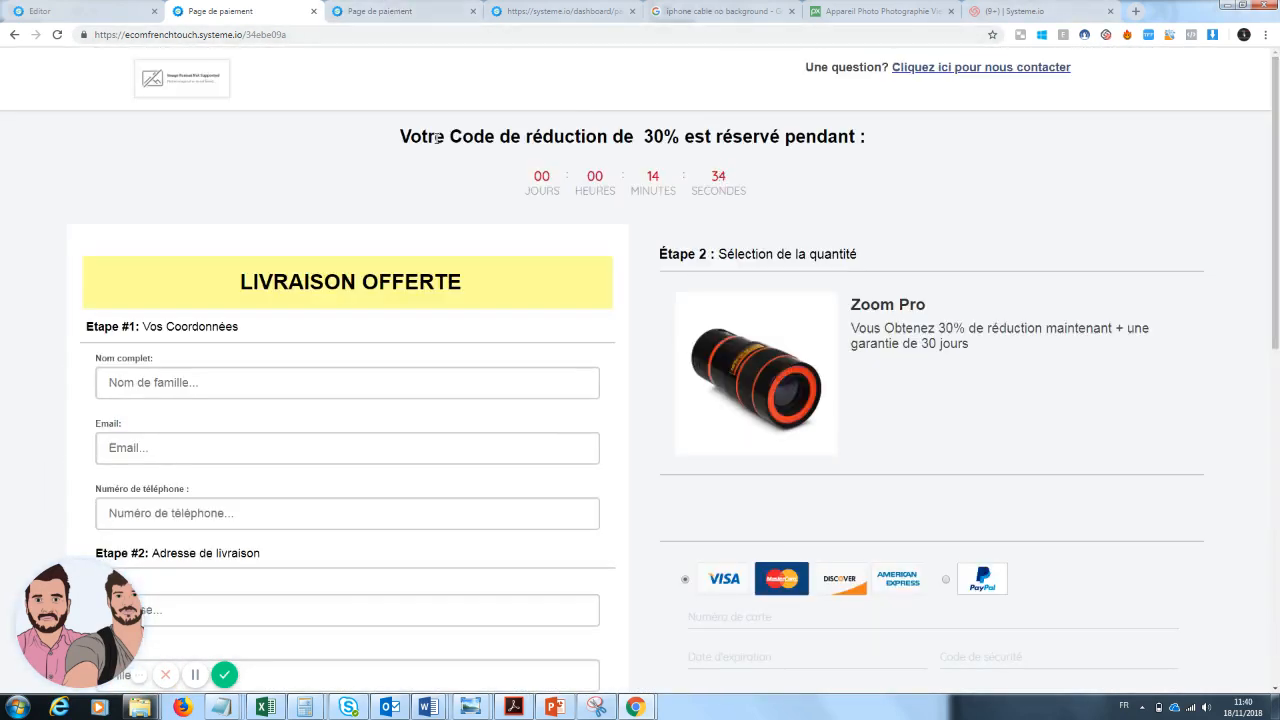